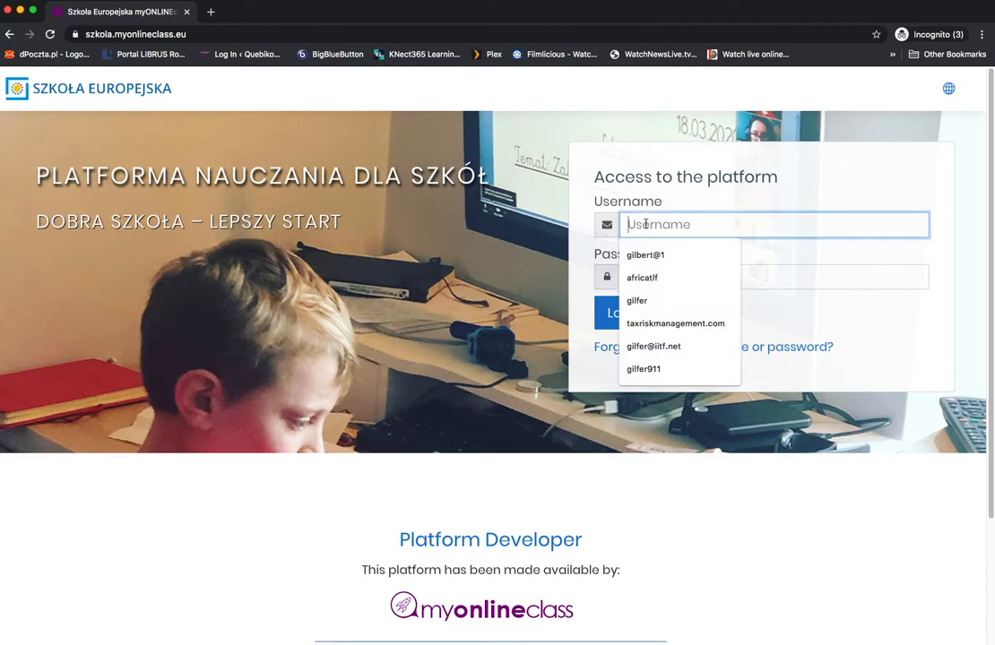
Step: Log in to the learning platform with the account username and password, and dismiss the page translation offer
type("gilfertest")
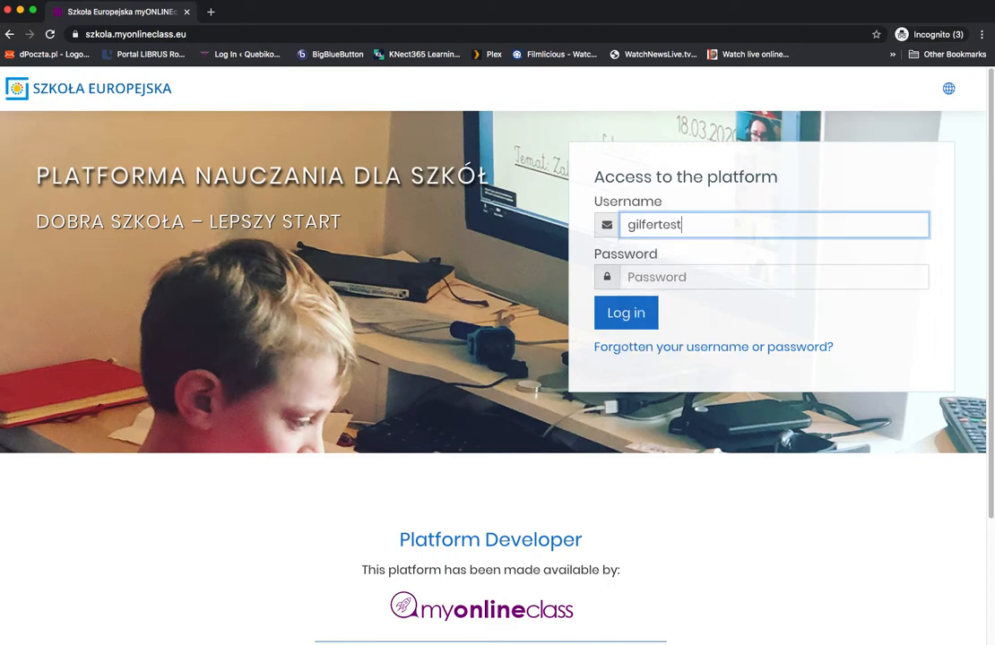
key("Tab")
type("•")
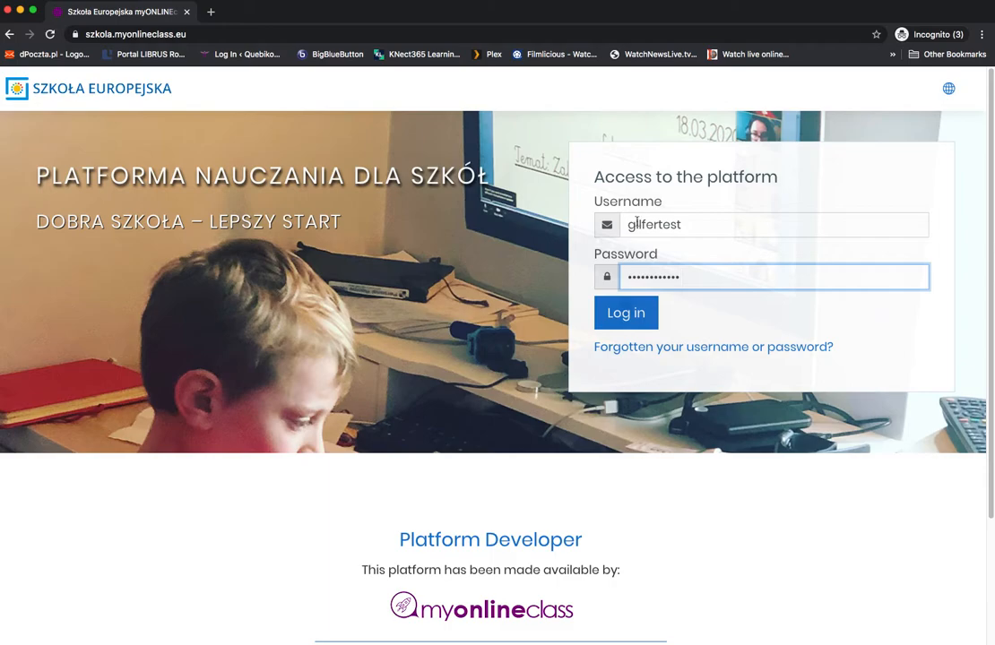
type("•••••••••••")
left_click(636, 313)
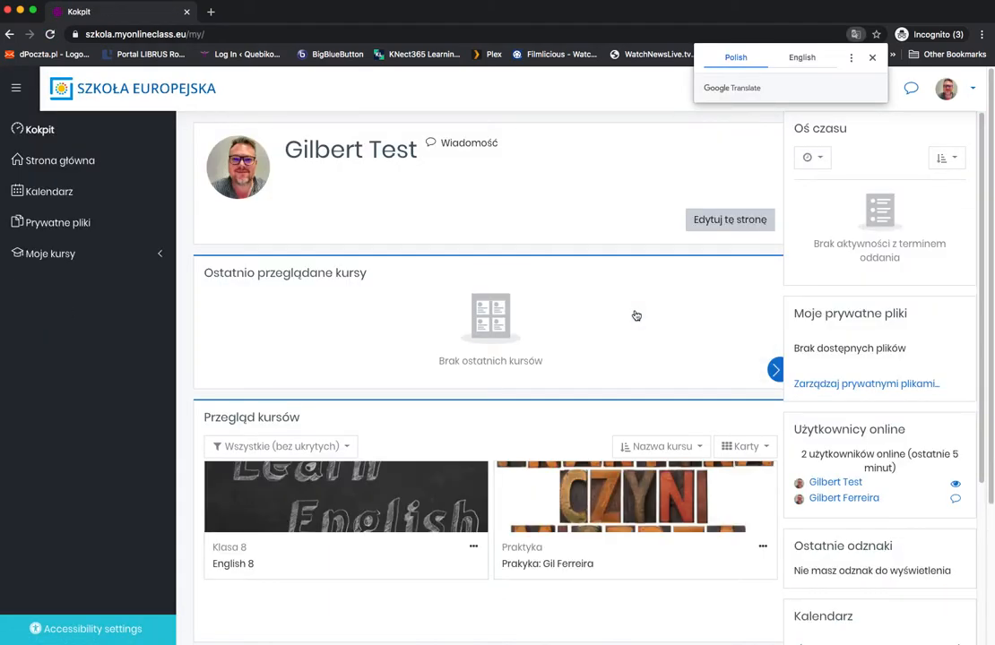
left_click(872, 58)
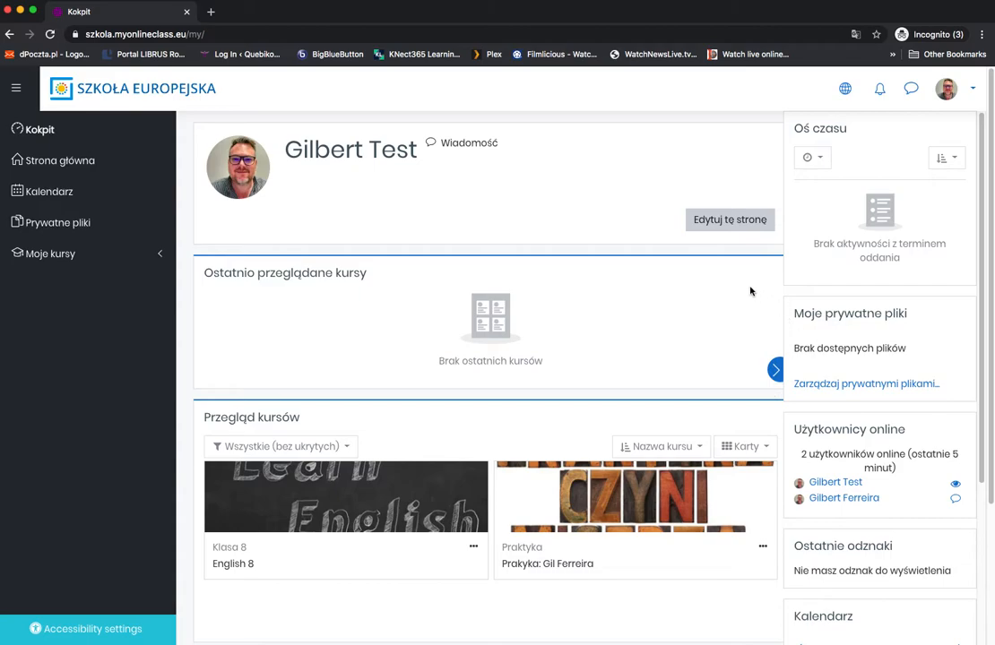
Step: Expand the list of own courses on the dashboard and switch the site language to English (en)
scroll(317, 392, "down", 5)
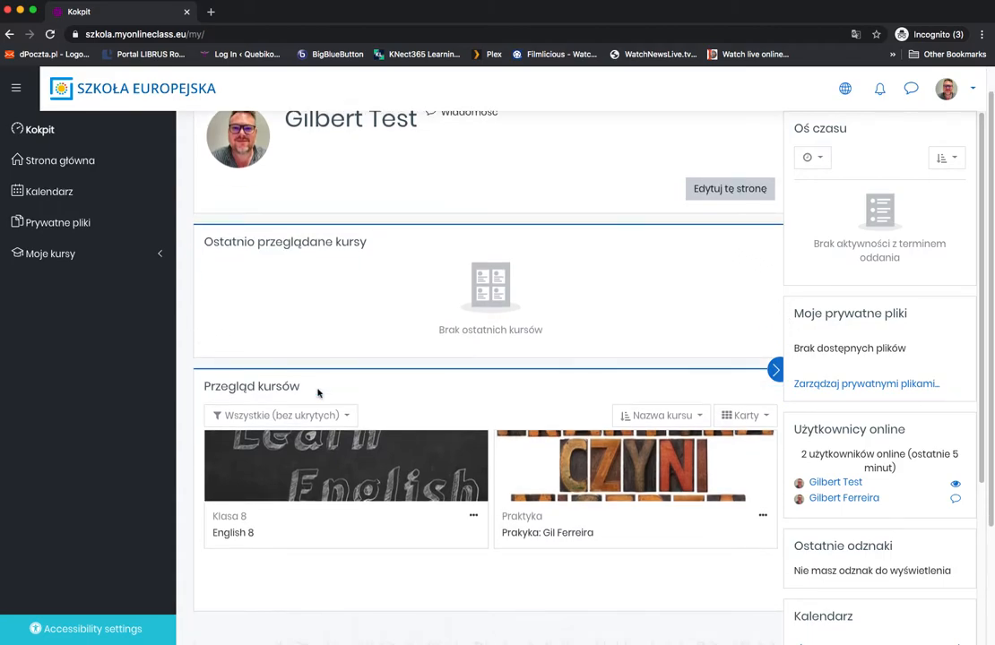
scroll(564, 374, "up", 5)
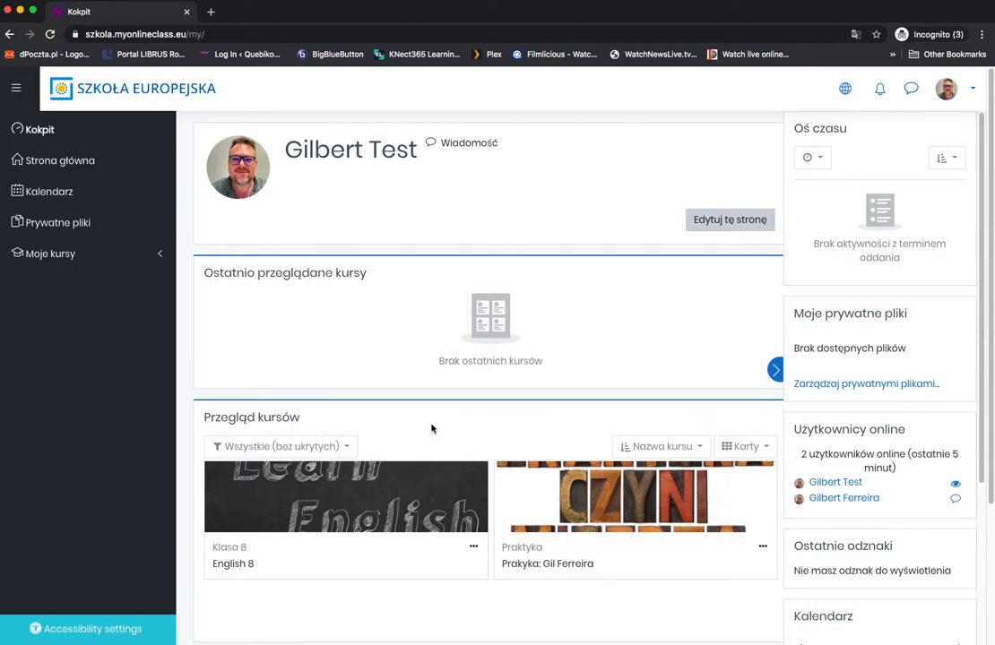
left_click(124, 260)
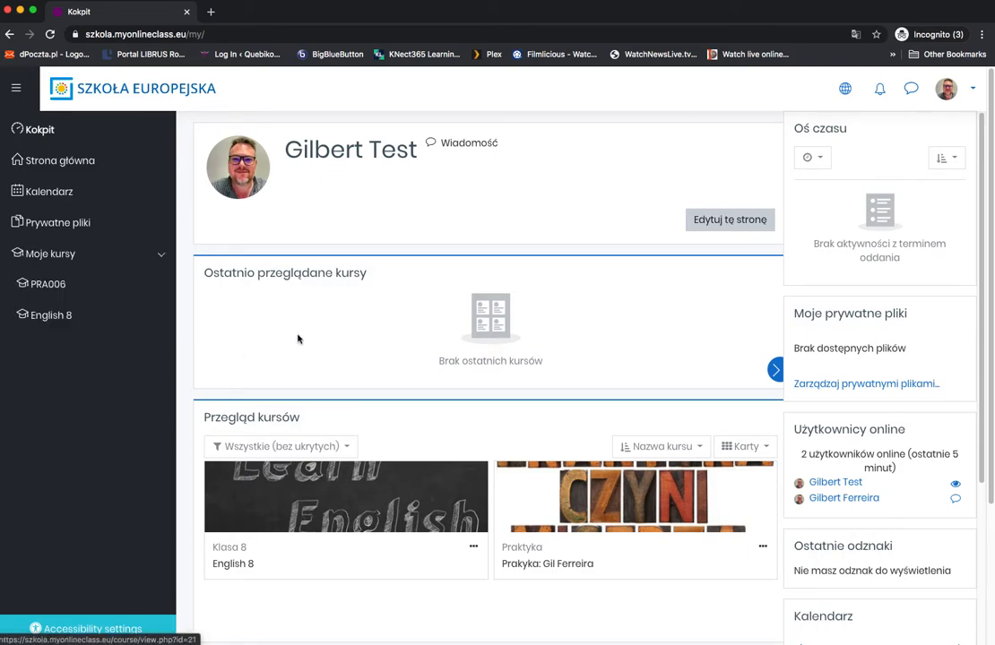
left_click(847, 88)
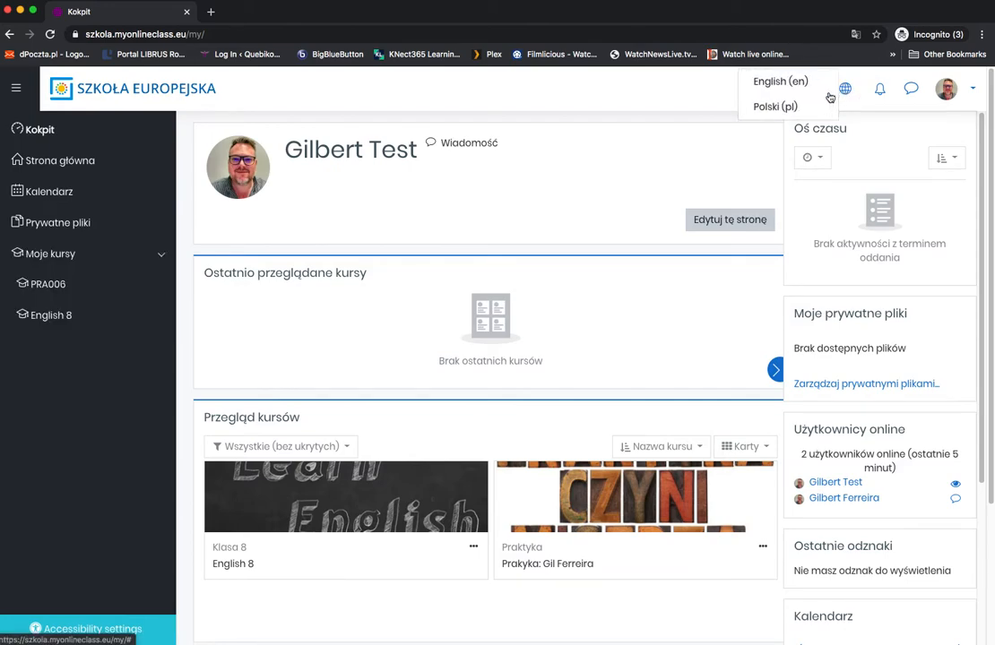
left_click(778, 83)
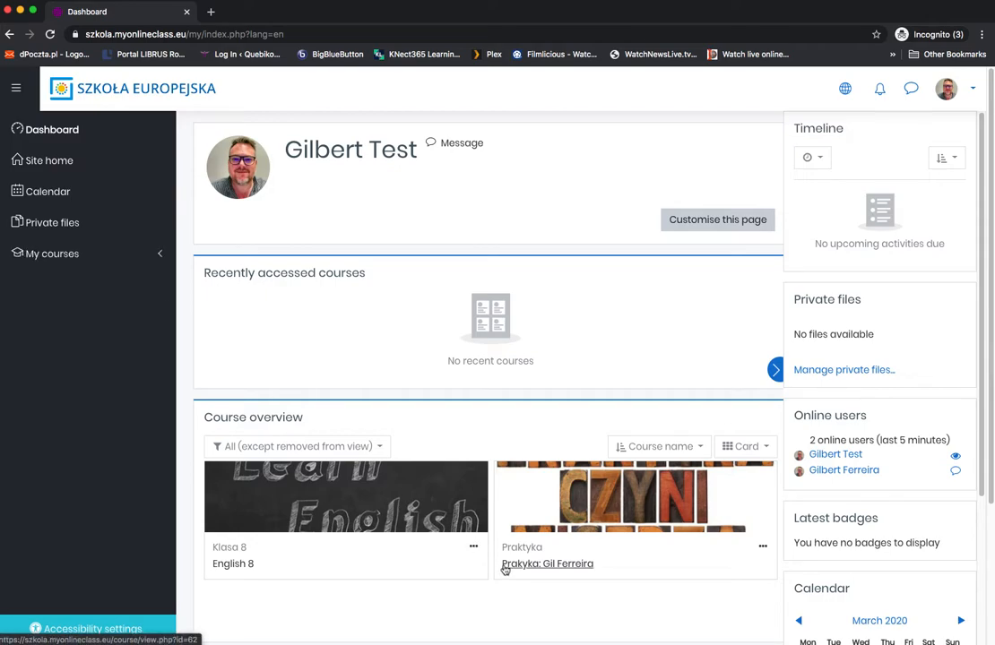
Step: Open the Praktyka course (PRA006) from the course overview and end its introductory user tour
left_click(81, 255)
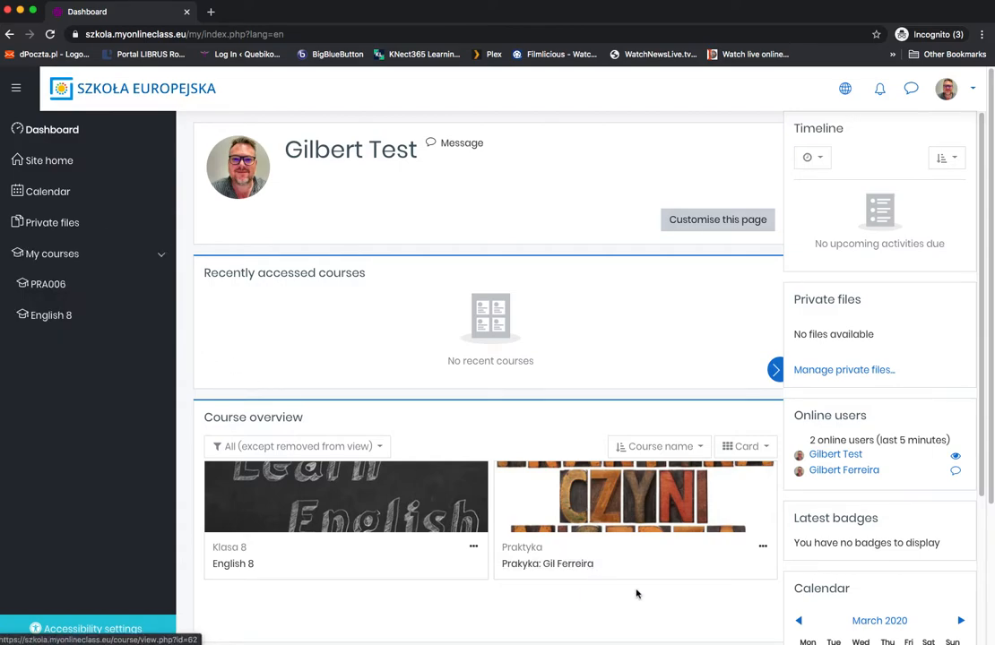
left_click(563, 565)
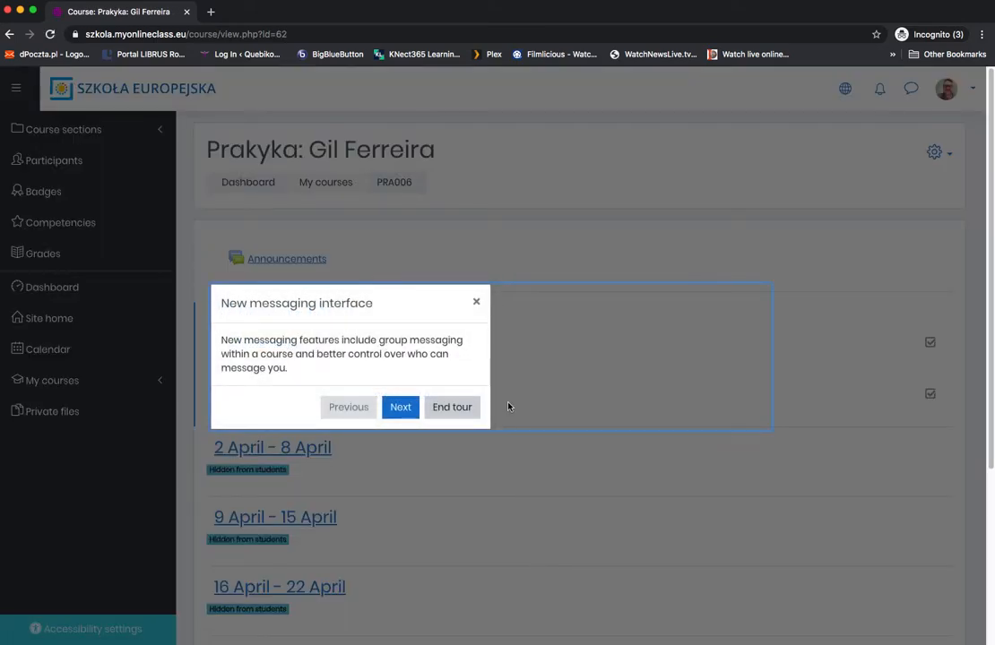
left_click(409, 407)
left_click(679, 332)
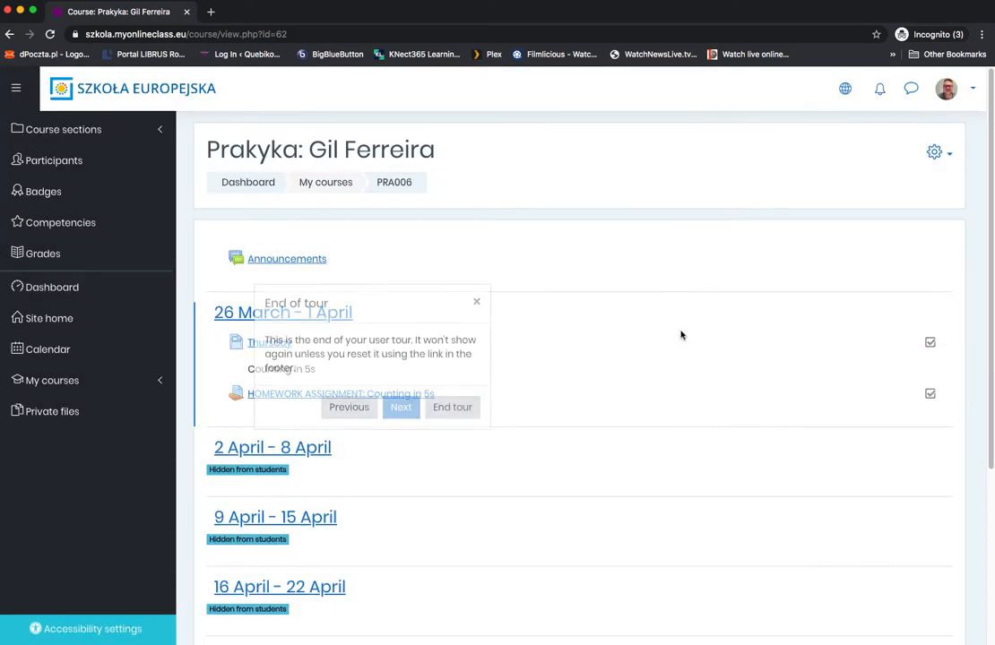
left_click(454, 408)
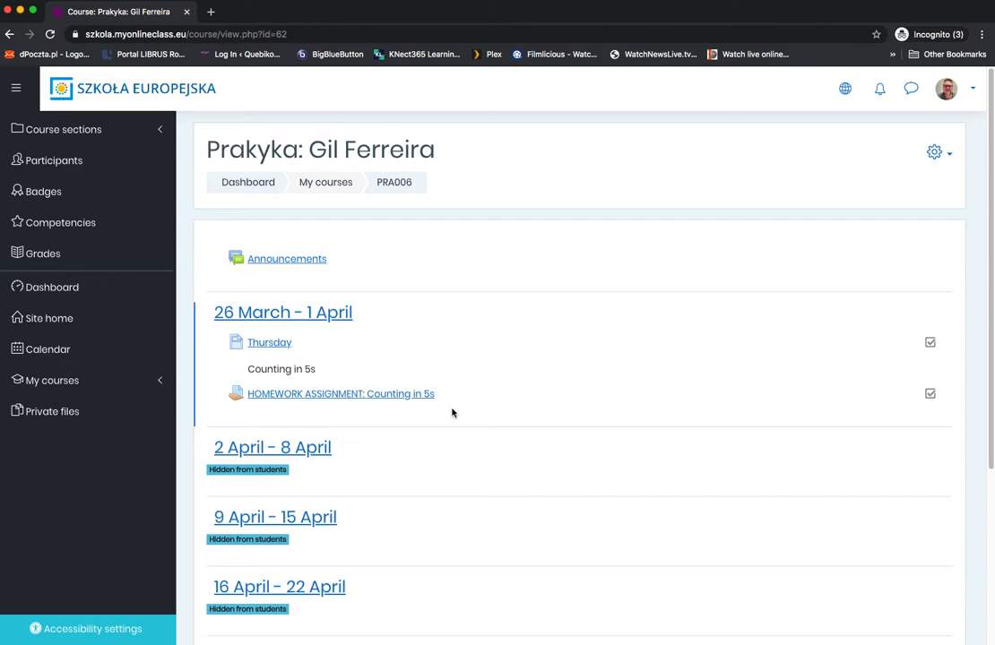
Step: Look over the weekly sections of the course and turn its editing mode on
scroll(453, 412, "down", 3)
scroll(453, 412, "up", 3)
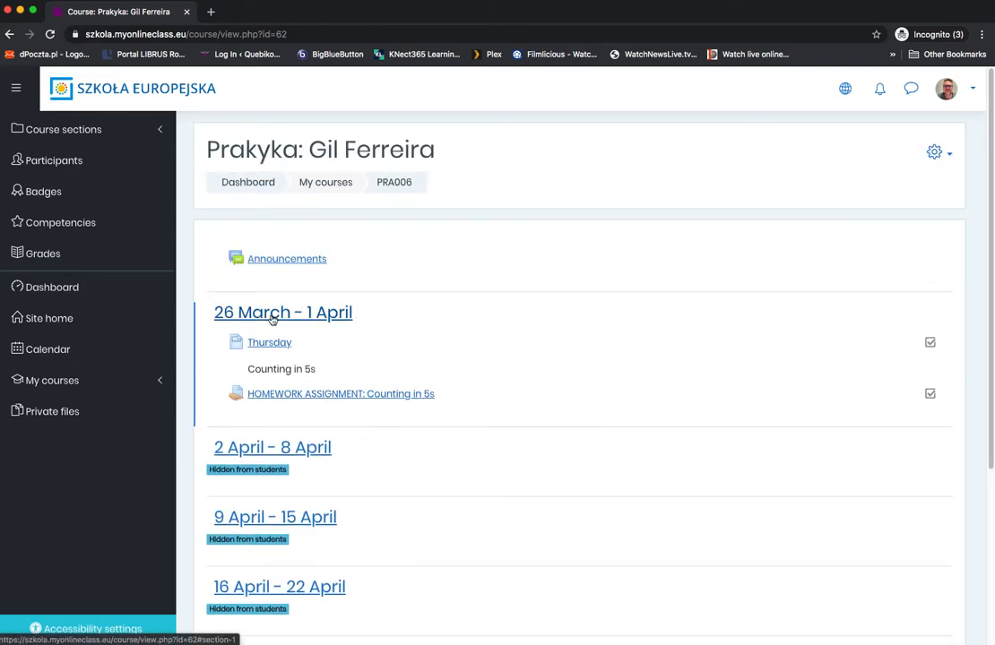
left_click(949, 155)
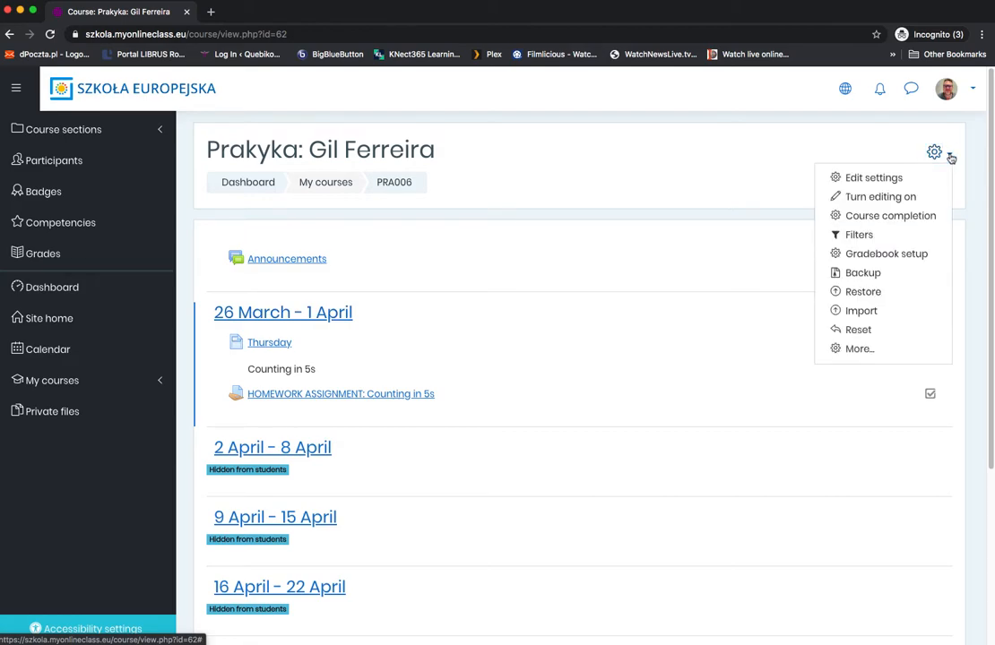
left_click(876, 198)
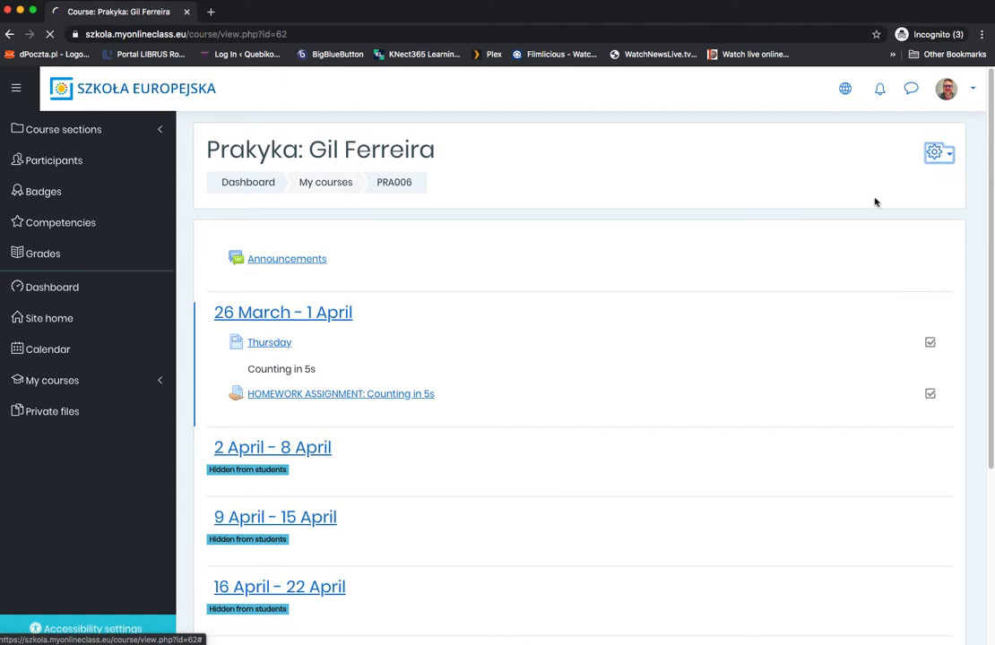
Step: Delete the Thursday page and the "HOMEWORK ASSIGNMENT: Counting in 5s" activity from the 26 March - 1 April week
left_click(896, 369)
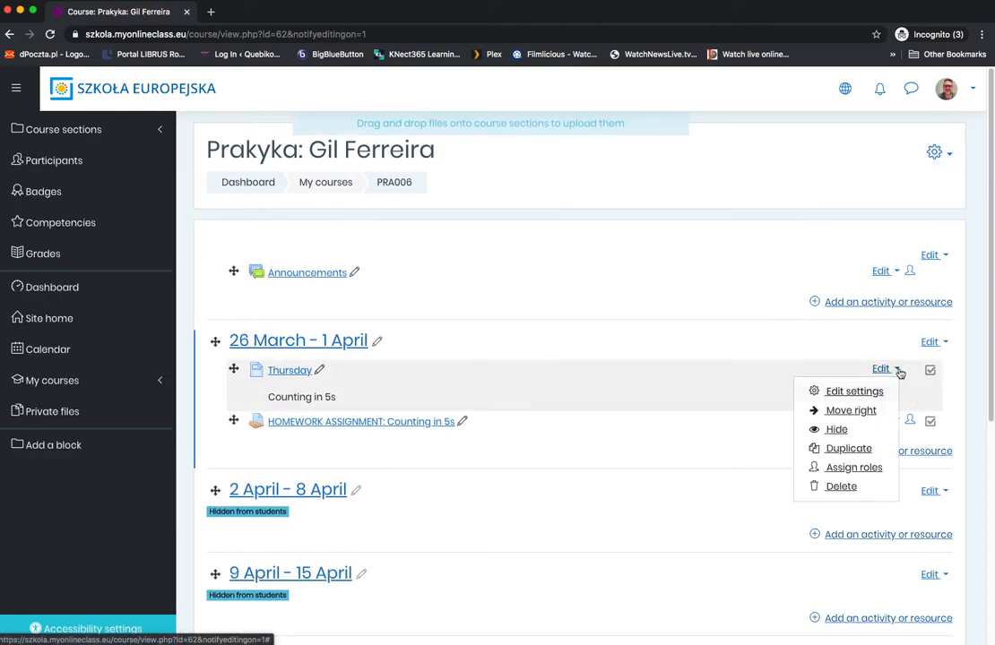
left_click(883, 485)
left_click(448, 434)
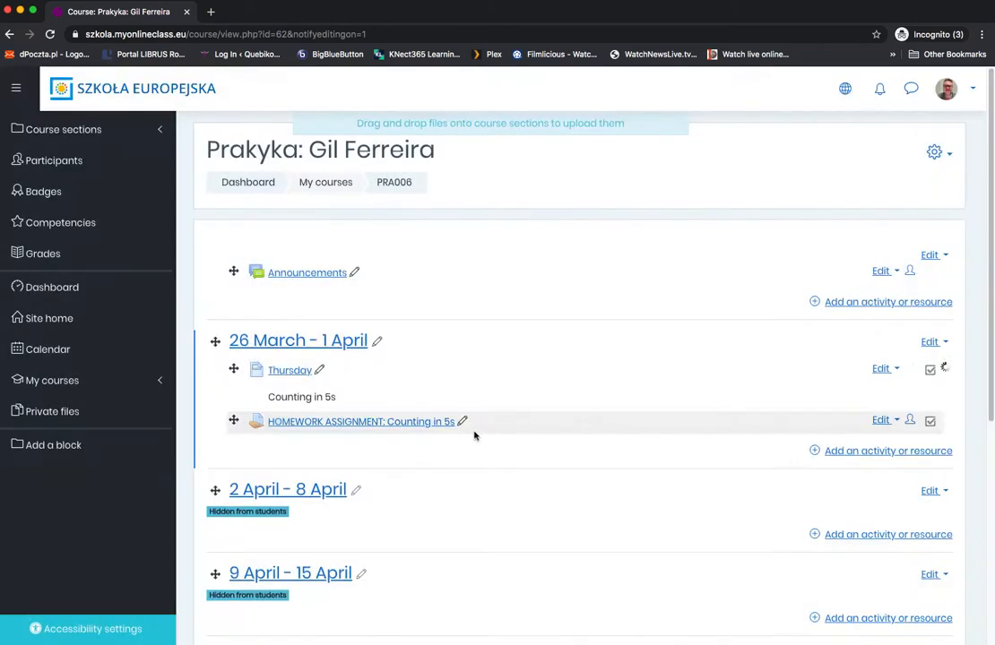
left_click(897, 369)
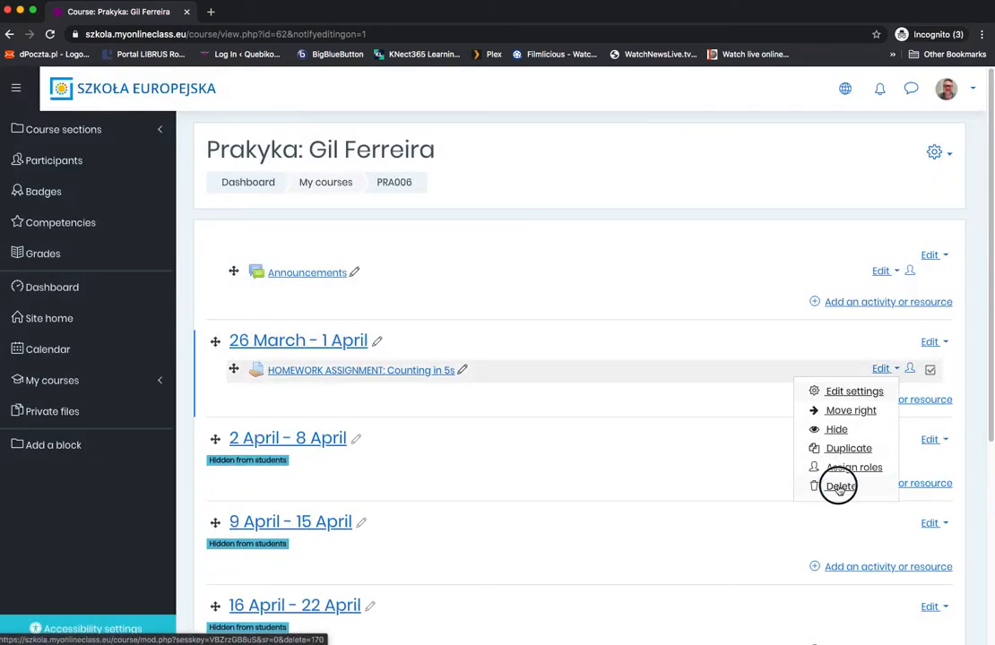
left_click(841, 487)
left_click(448, 448)
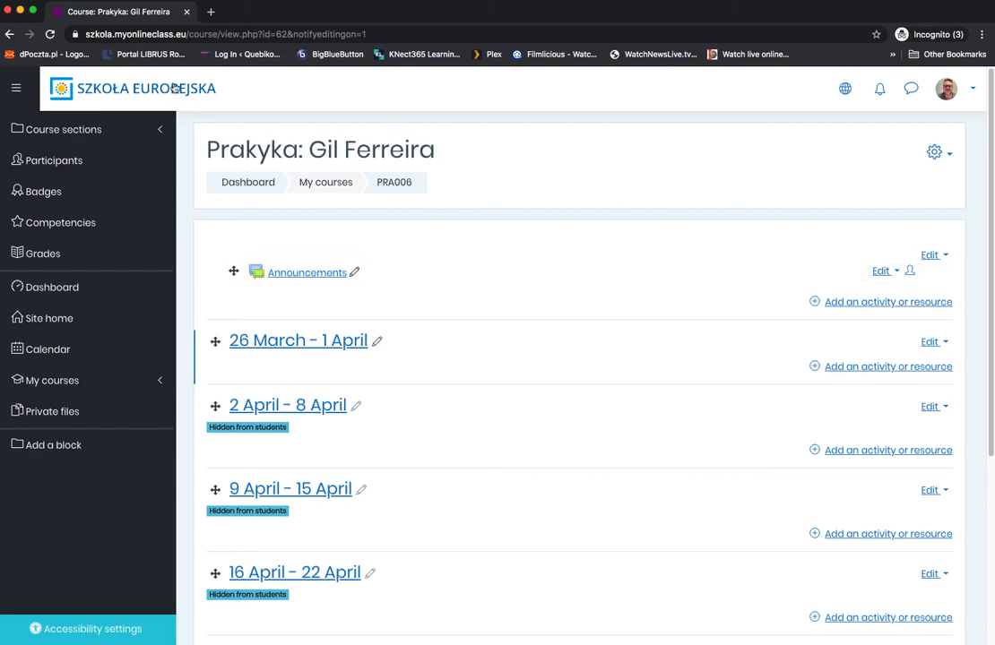
left_click(9, 34)
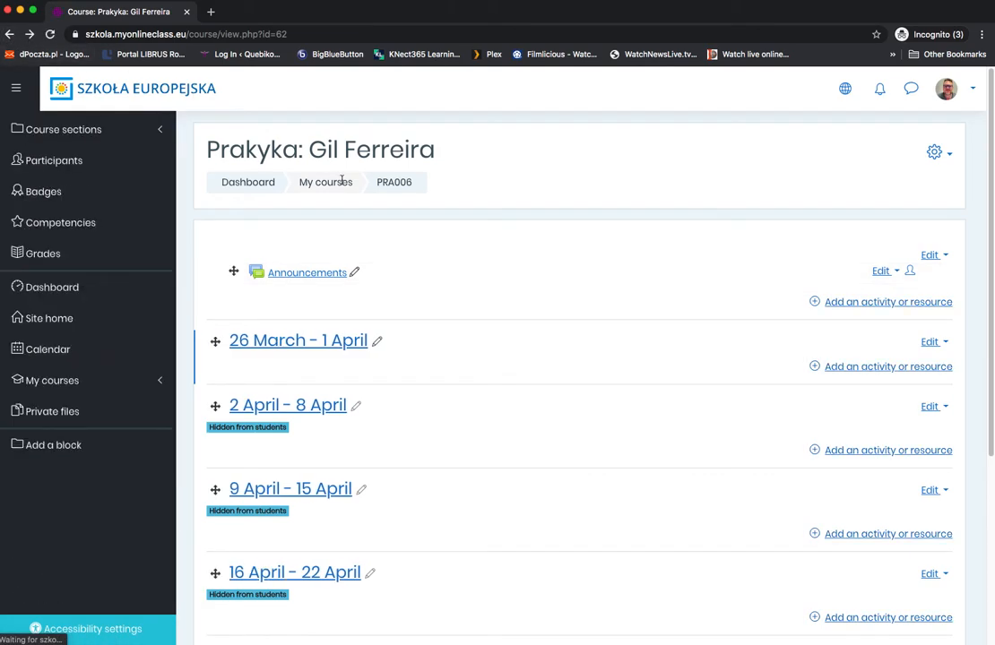
left_click(951, 157)
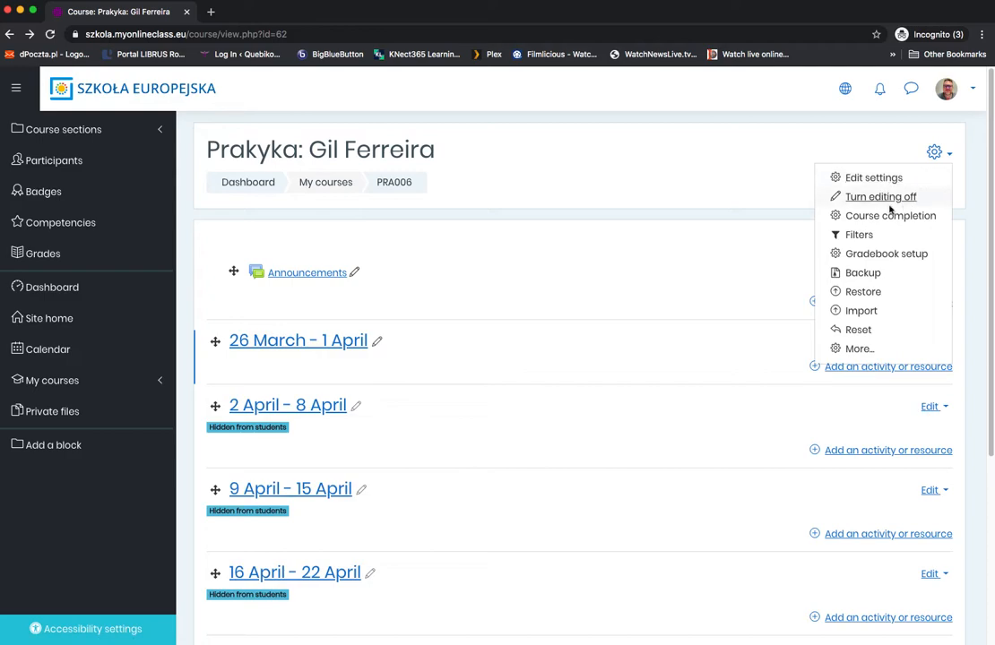
key("Escape")
Step: Make the hidden weeks 2 April - 8 April, 9 April - 15 April and 16 April - 22 April visible to students
left_click(938, 408)
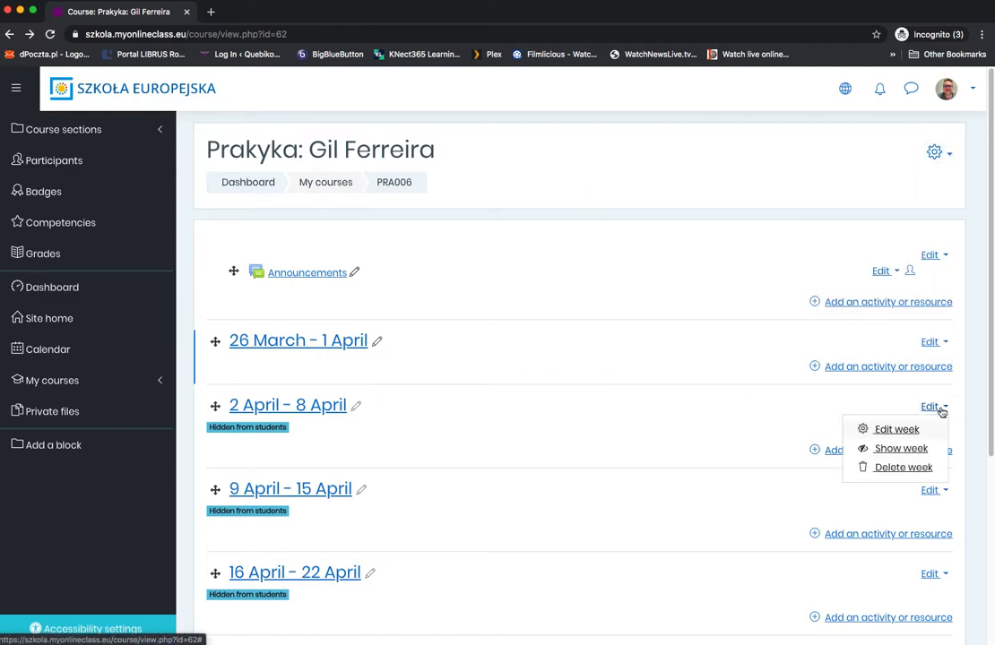
left_click(914, 449)
left_click(932, 471)
left_click(897, 513)
left_click(935, 536)
left_click(899, 577)
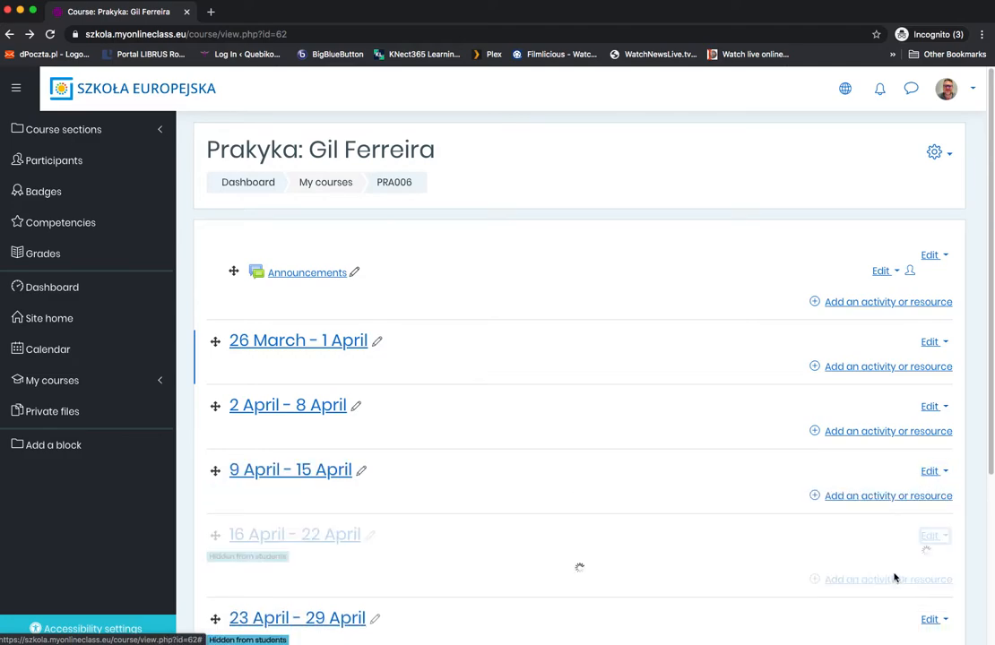
Step: Delete the 23 April - 29 April week and turn the course's editing mode off
scroll(928, 498, "down", 5)
left_click(934, 395)
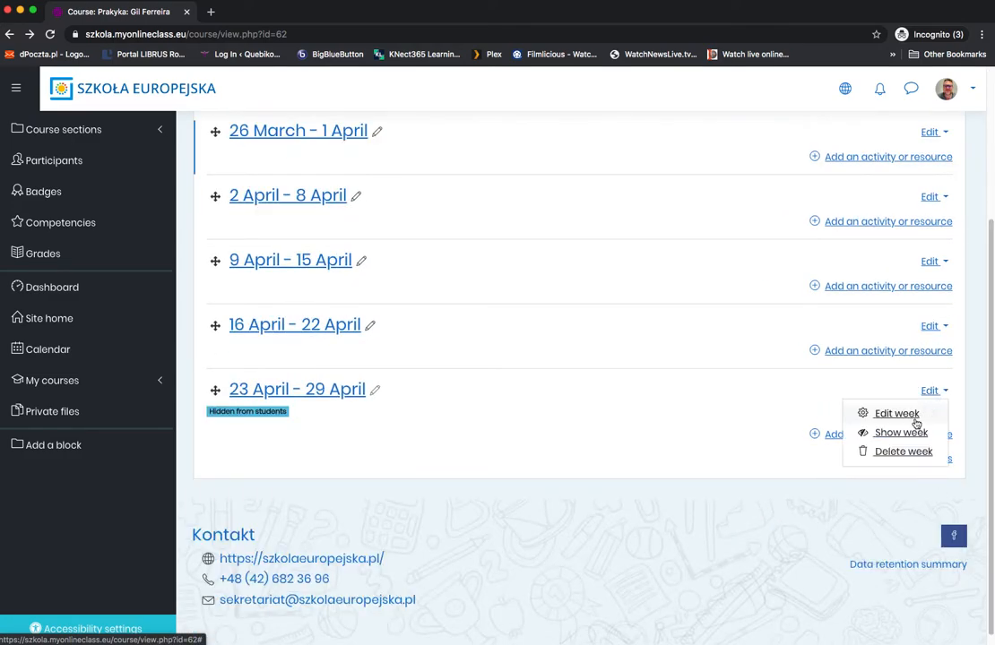
left_click(901, 452)
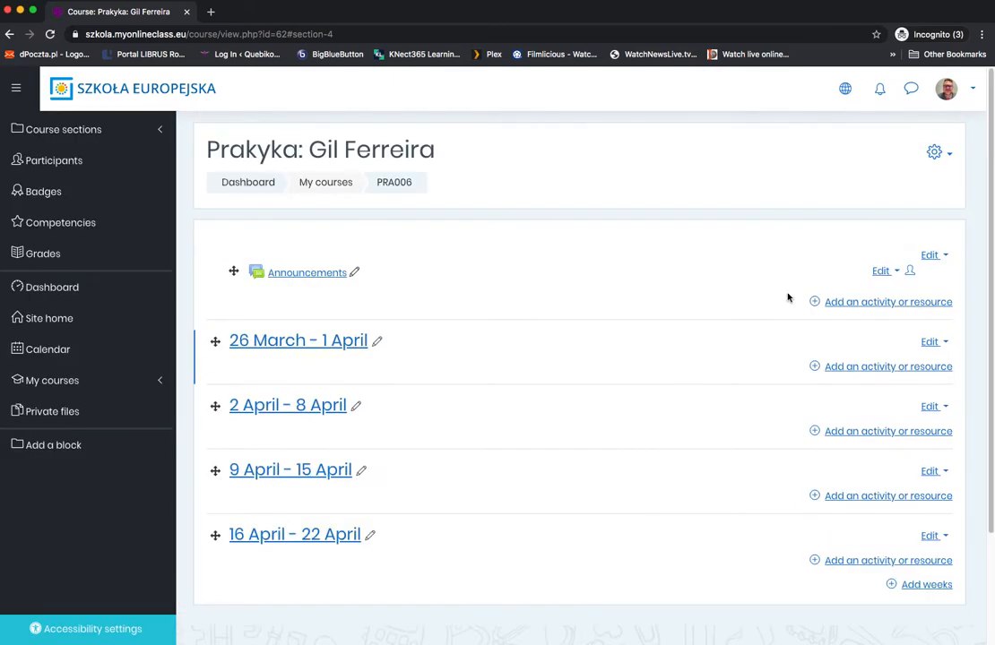
left_click(937, 152)
left_click(900, 201)
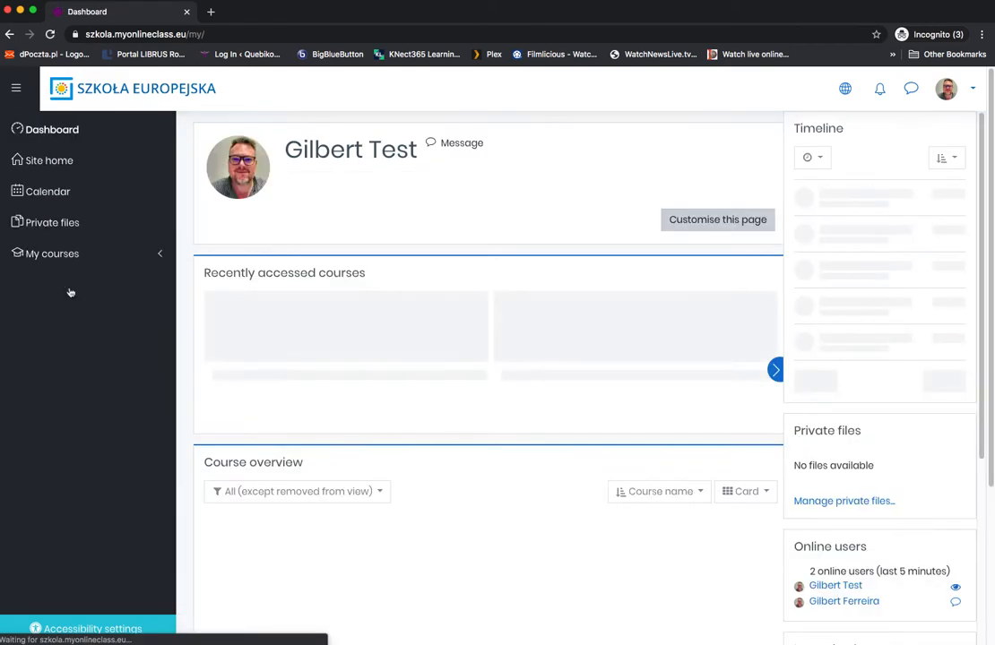
Step: Reopen the Praktyka course from the dashboard's course overview and turn editing on
scroll(386, 420, "down", 1)
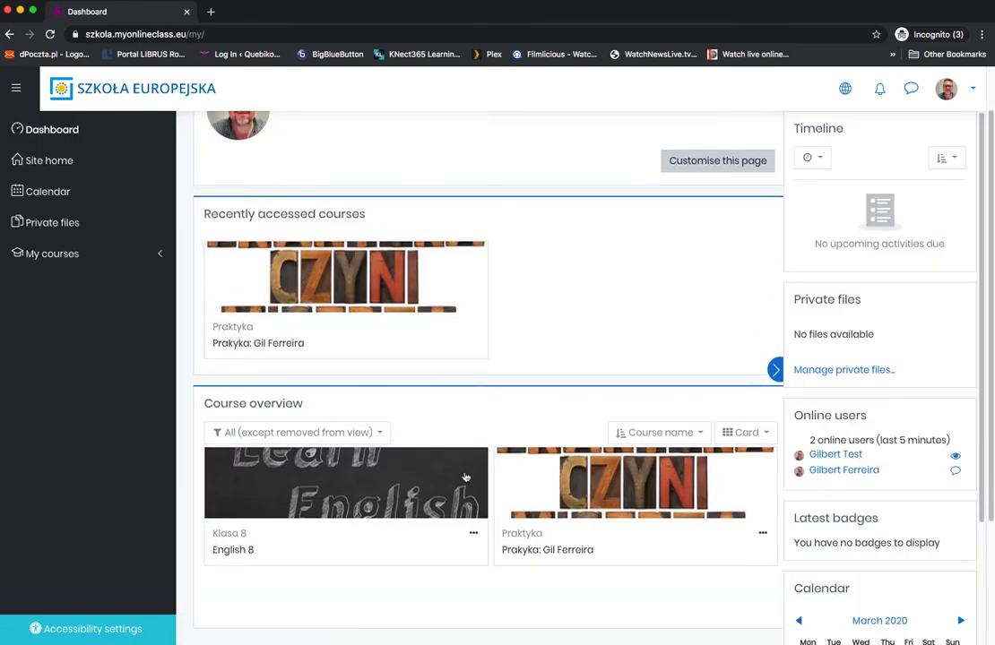
left_click(547, 551)
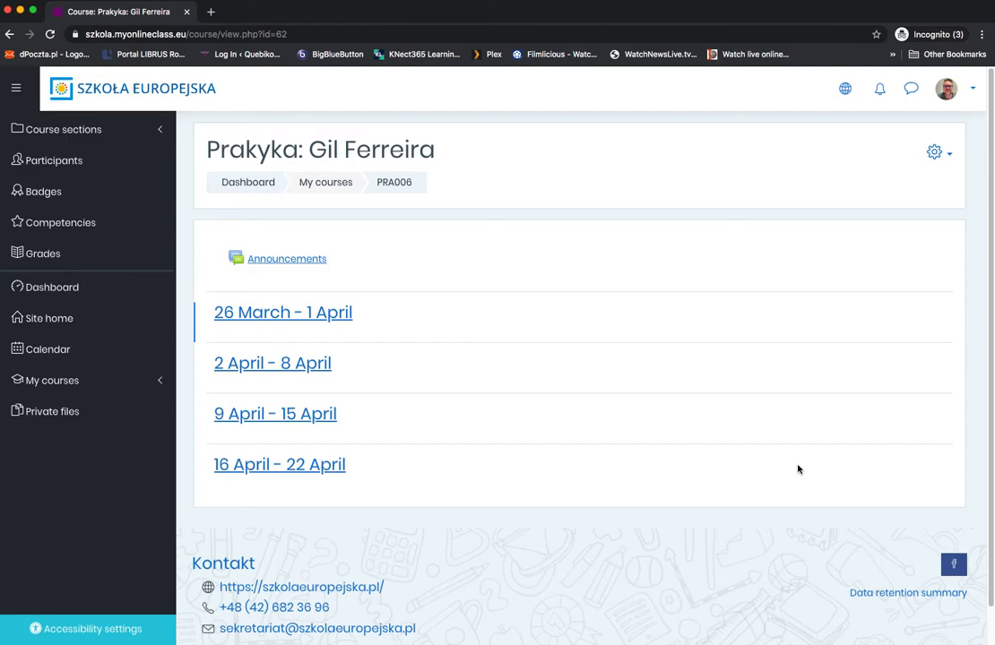
left_click(949, 157)
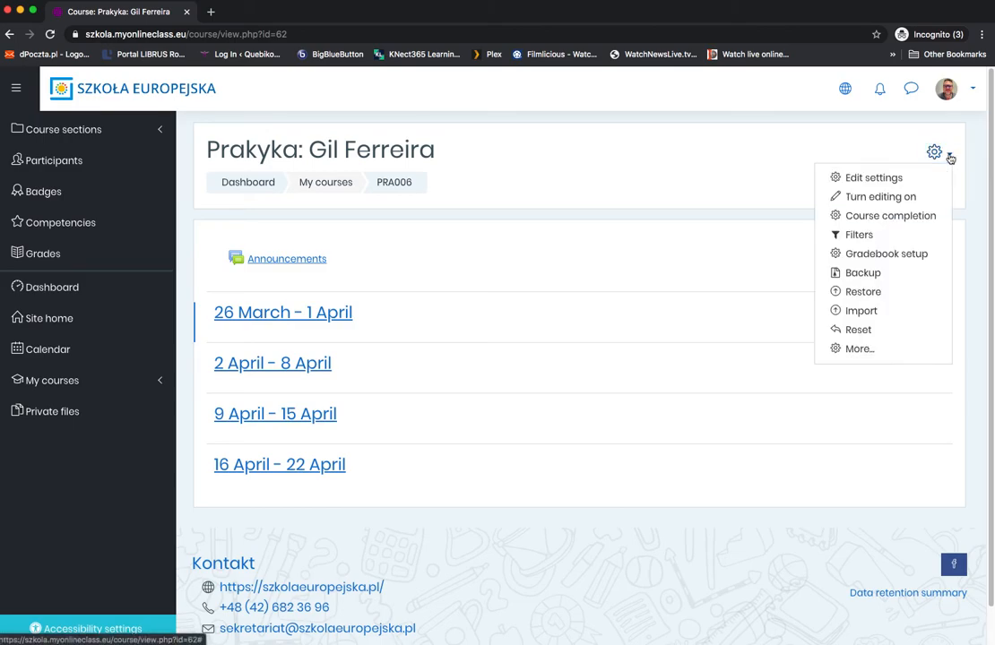
left_click(876, 198)
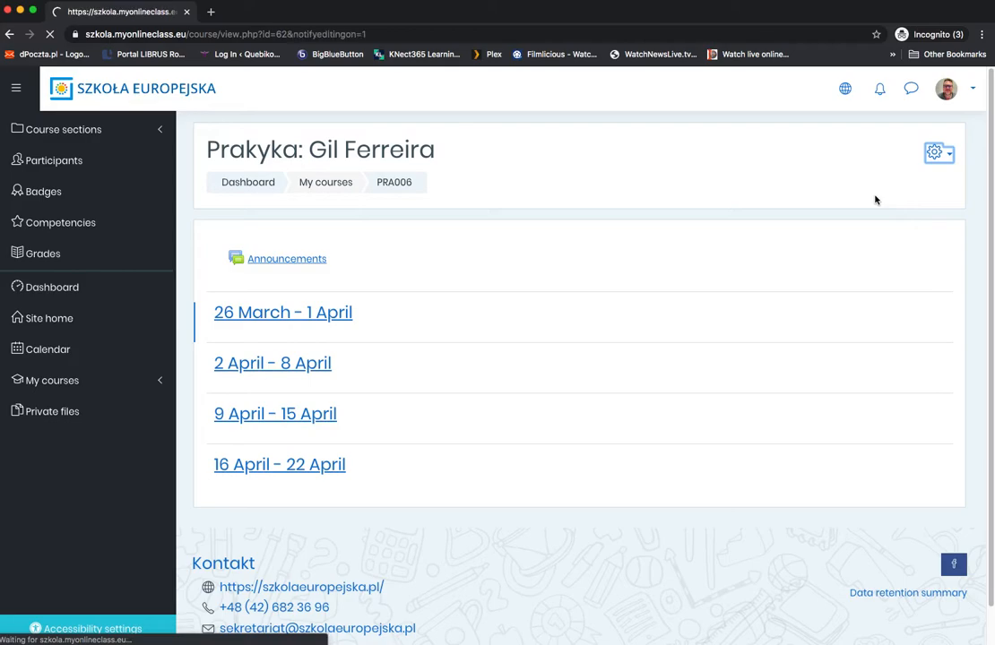
Step: Switch the site language to Polski (pl) and review the course's settings options and weekly sections in Polish
left_click(844, 88)
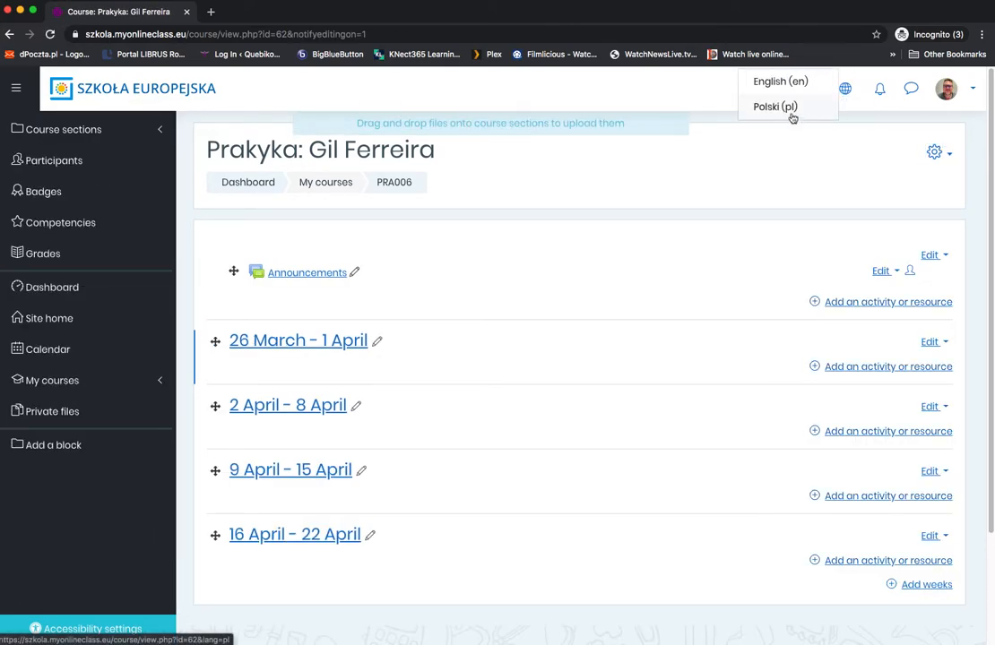
left_click(775, 104)
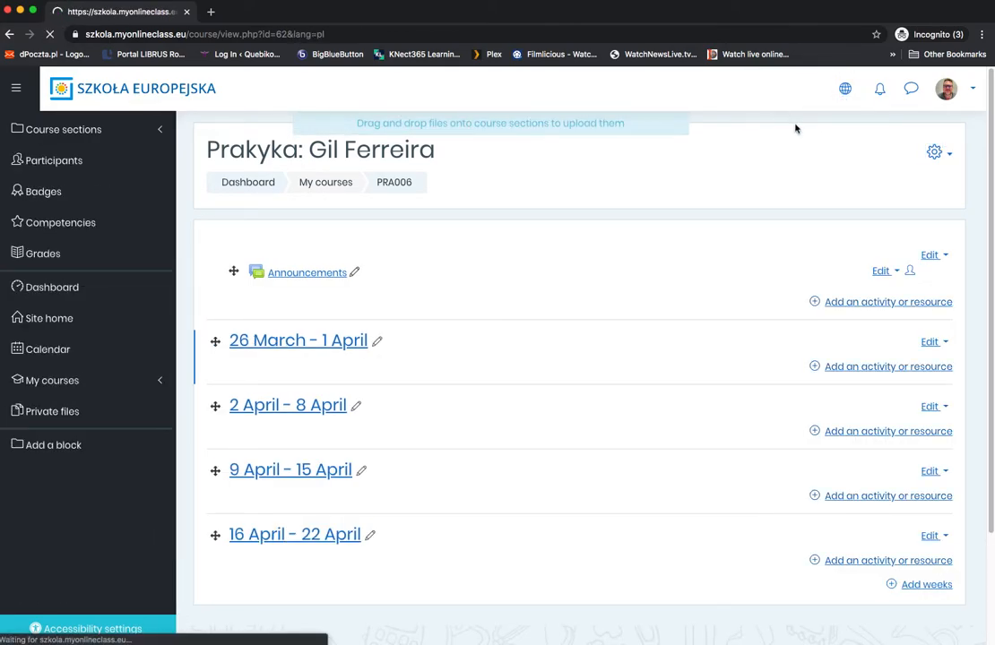
left_click(938, 152)
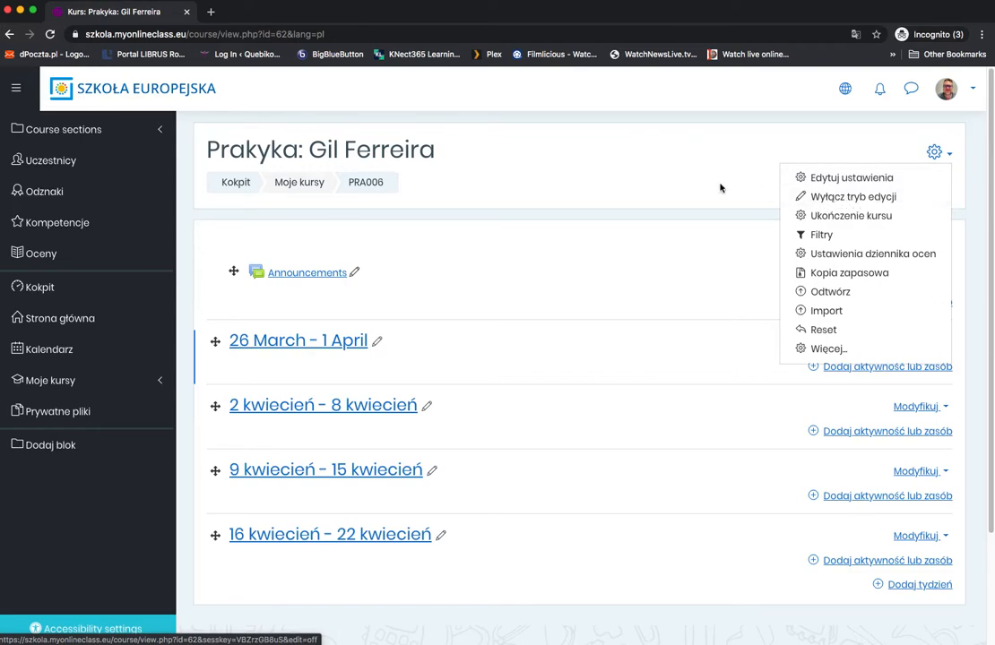
key("Escape")
scroll(722, 190, "down", 1)
scroll(722, 189, "down", 2)
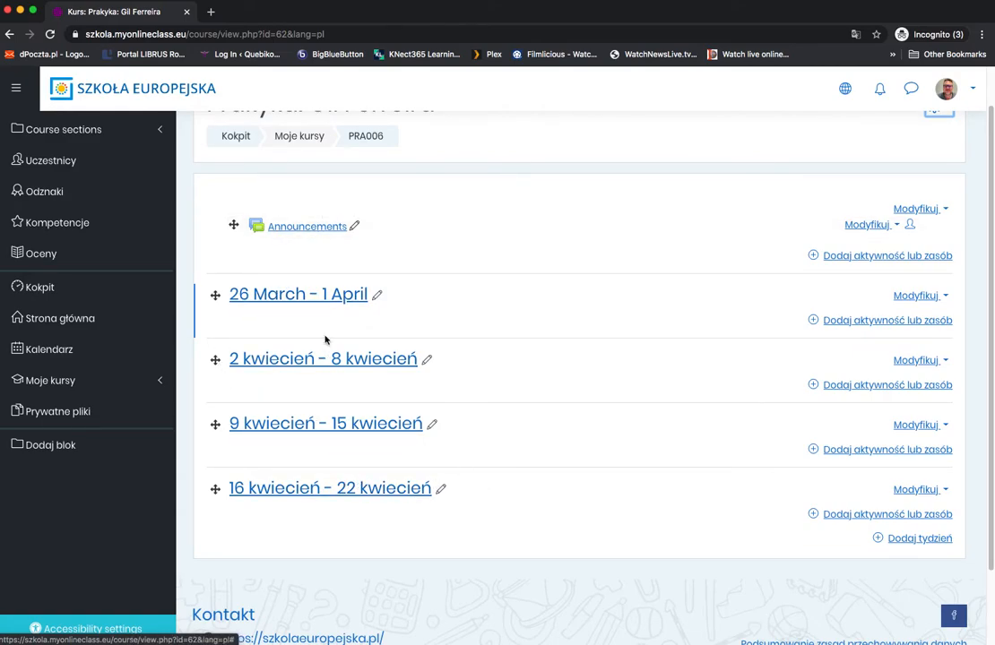
left_click(377, 295)
key("Return")
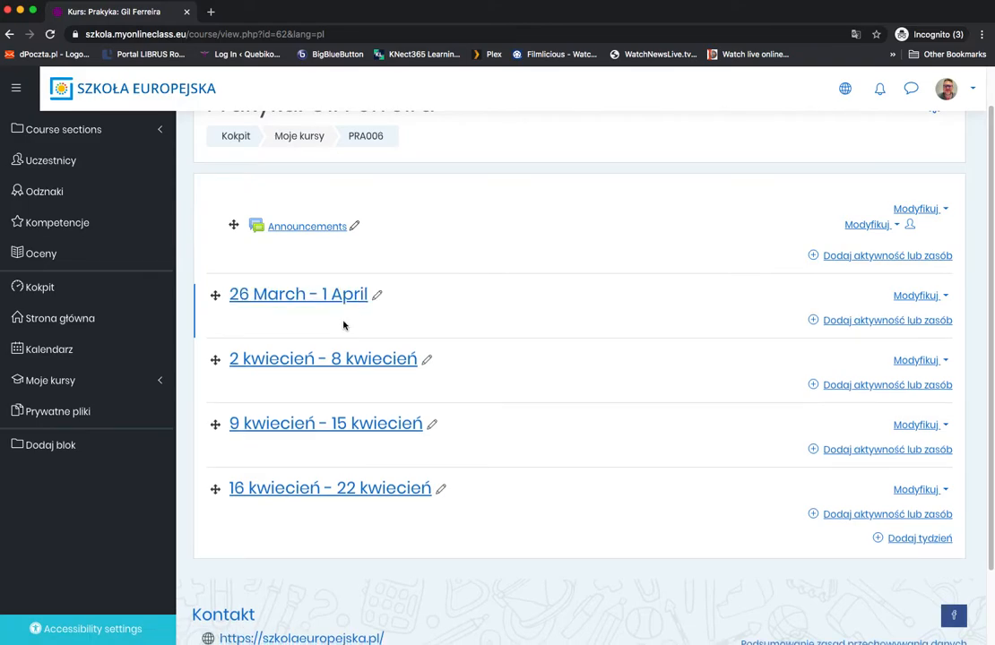
left_click(363, 319)
left_click(427, 363)
left_click(415, 390)
left_click(431, 424)
left_click(484, 442)
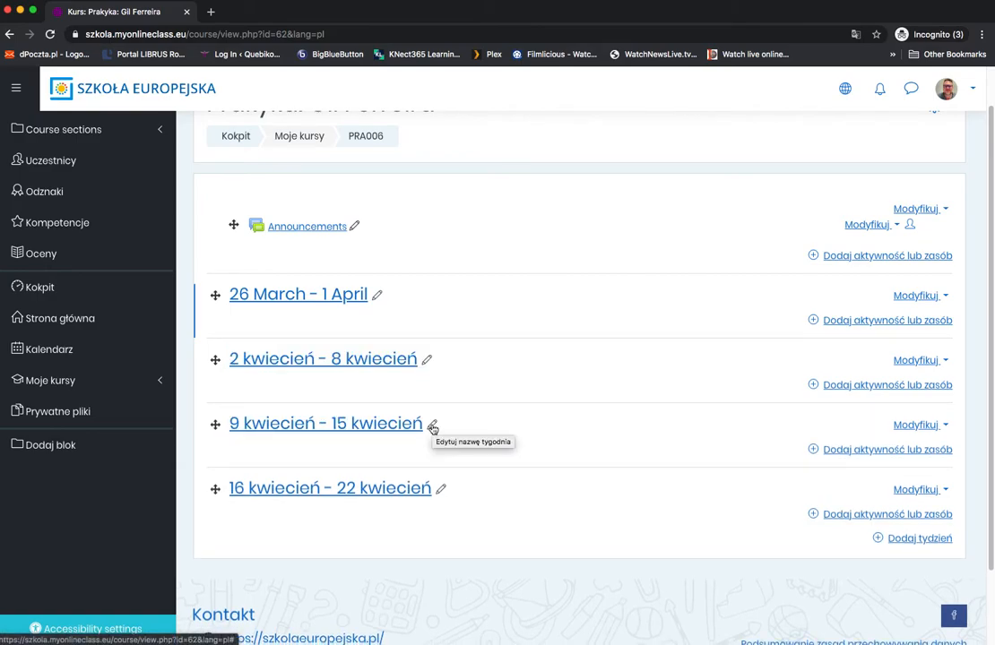
mouse_move(215, 295)
left_mouse_down()
mouse_move(210, 381)
mouse_move(214, 295)
left_mouse_up()
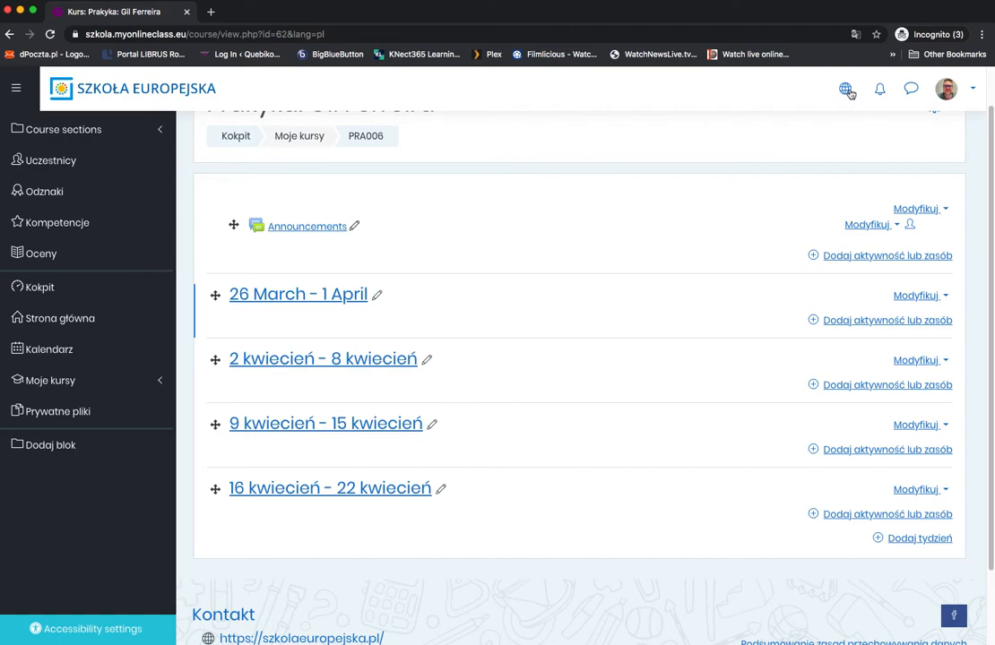
Step: Hide the weeks 2 kwiecień - 8 kwiecień, 9 kwiecień - 15 kwiecień and 16 kwiecień - 22 kwiecień from students
left_click(917, 364)
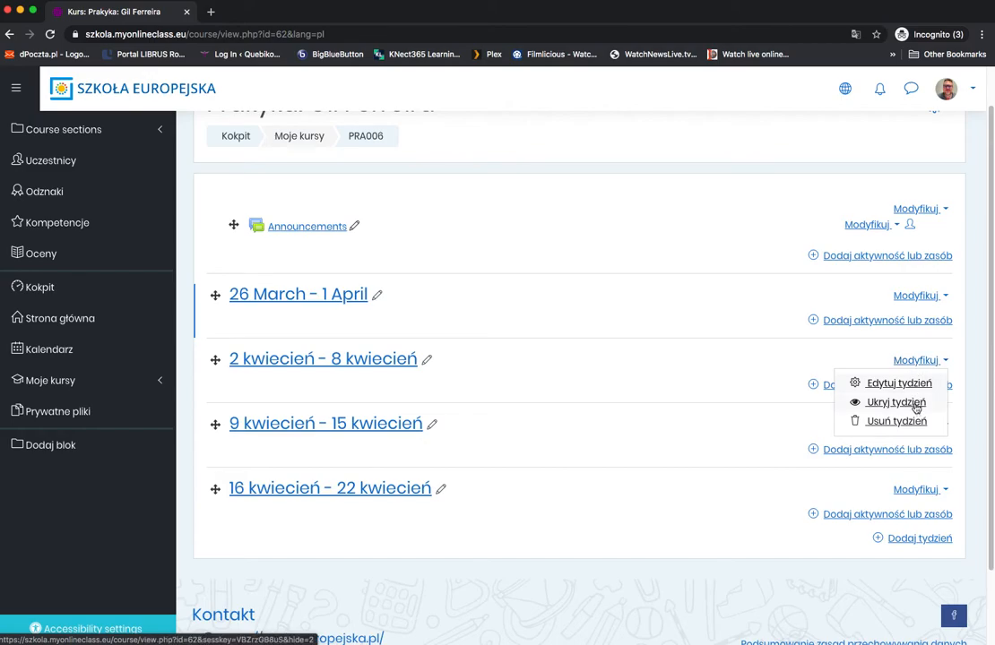
left_click(916, 408)
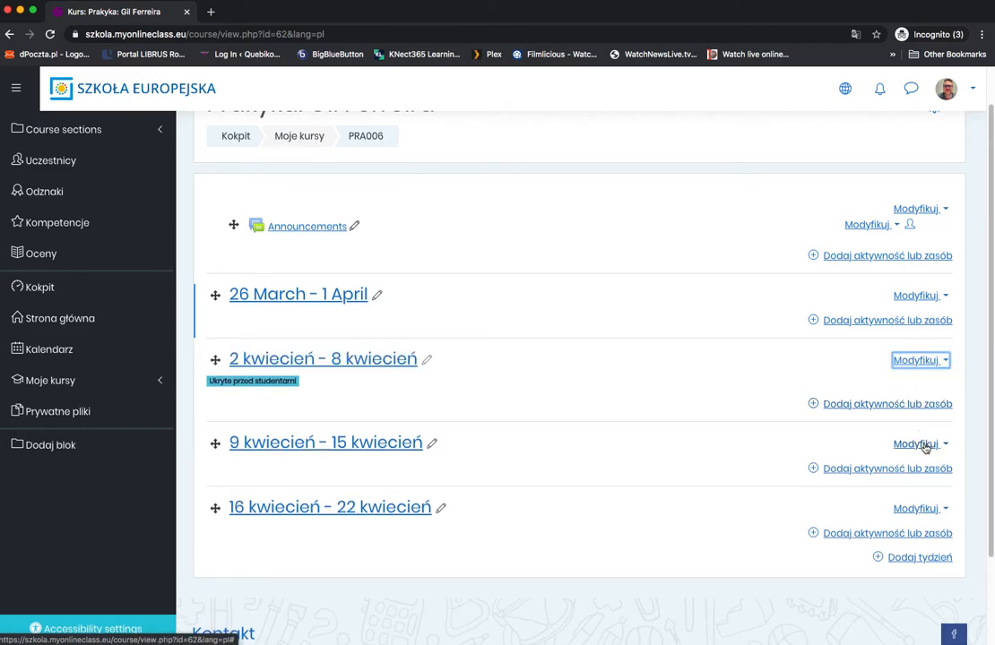
left_click(924, 445)
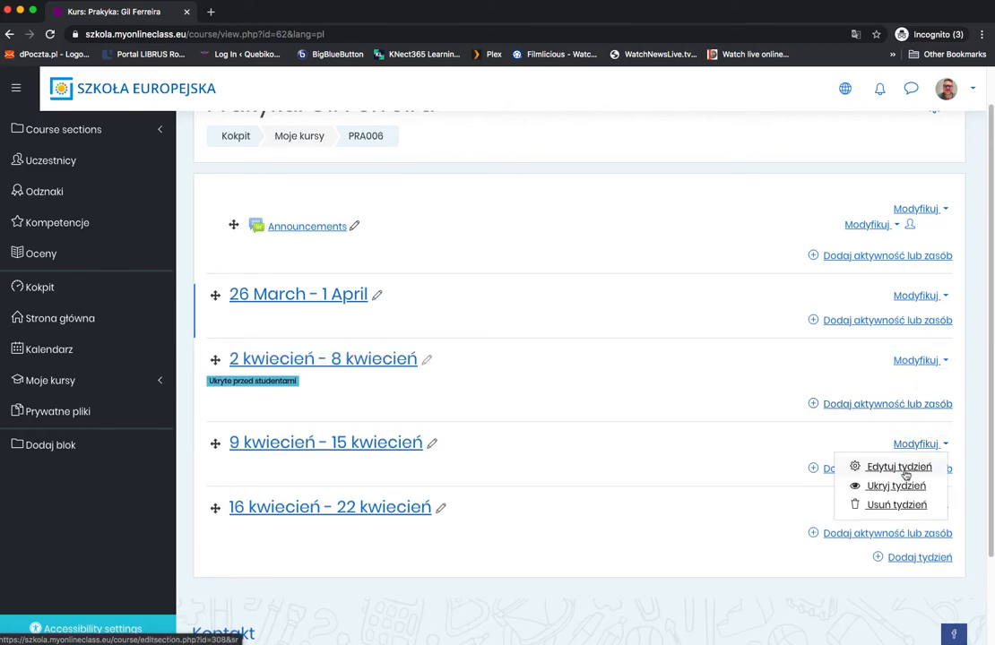
left_click(884, 488)
left_click(909, 529)
left_click(856, 559)
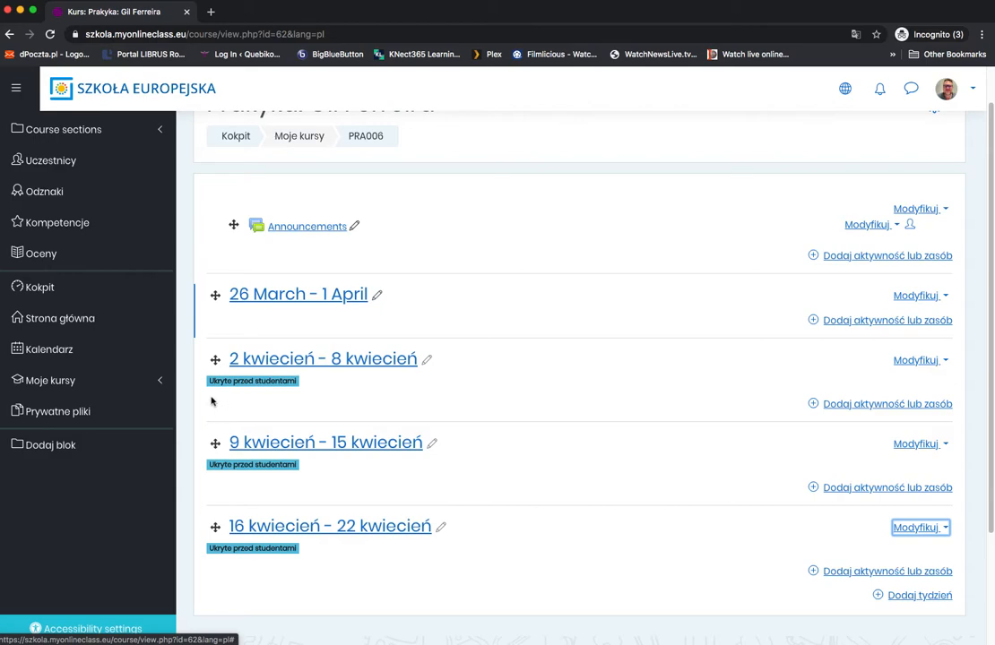
left_click(257, 382)
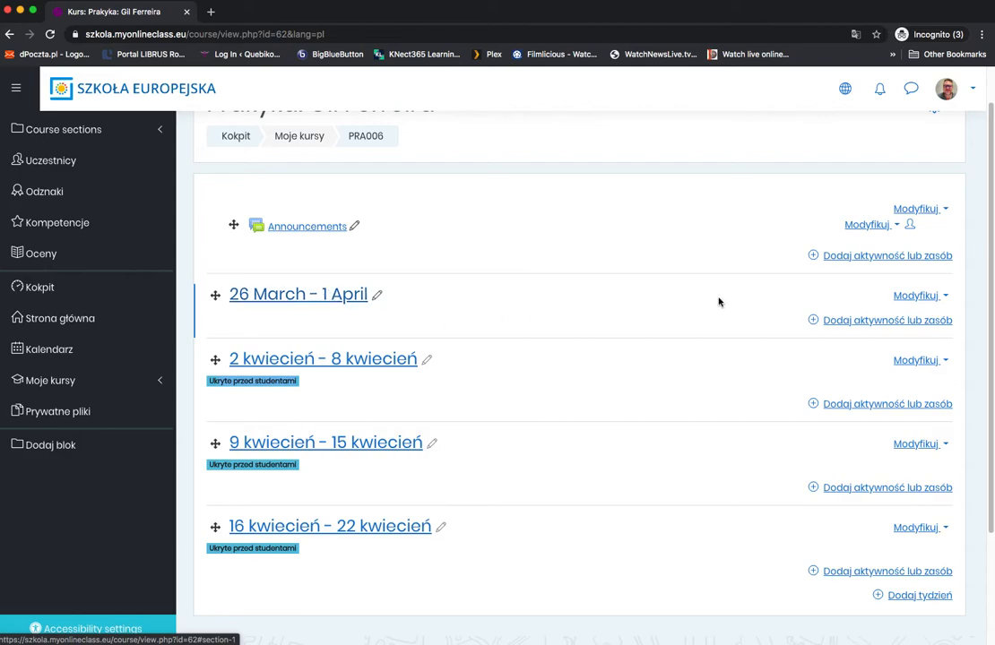
Step: Hide the 26 March - 1 April week from students and make it visible again
left_click(919, 298)
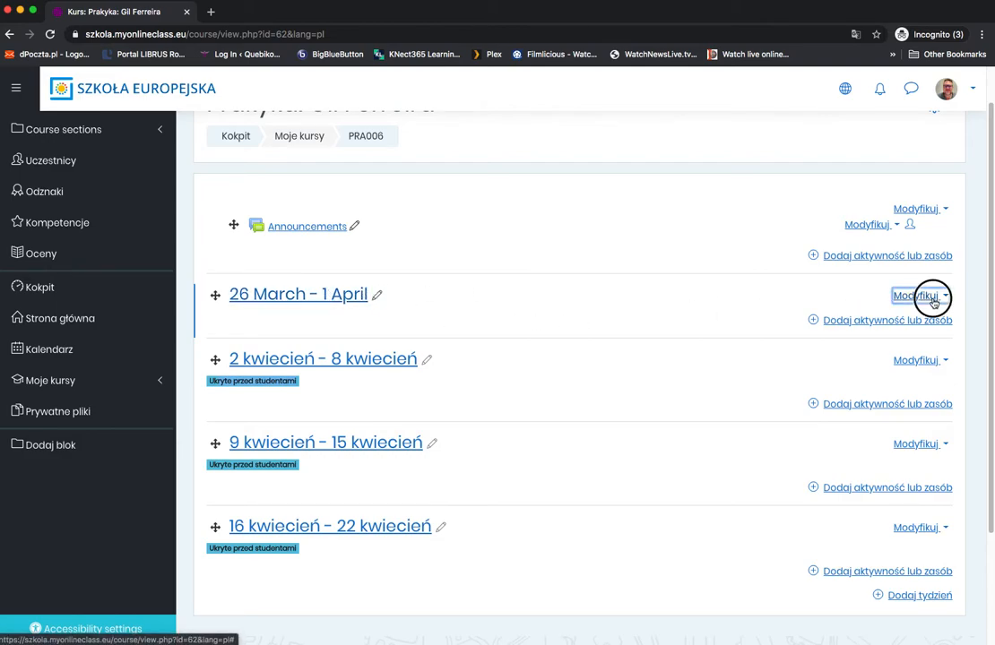
left_click(862, 337)
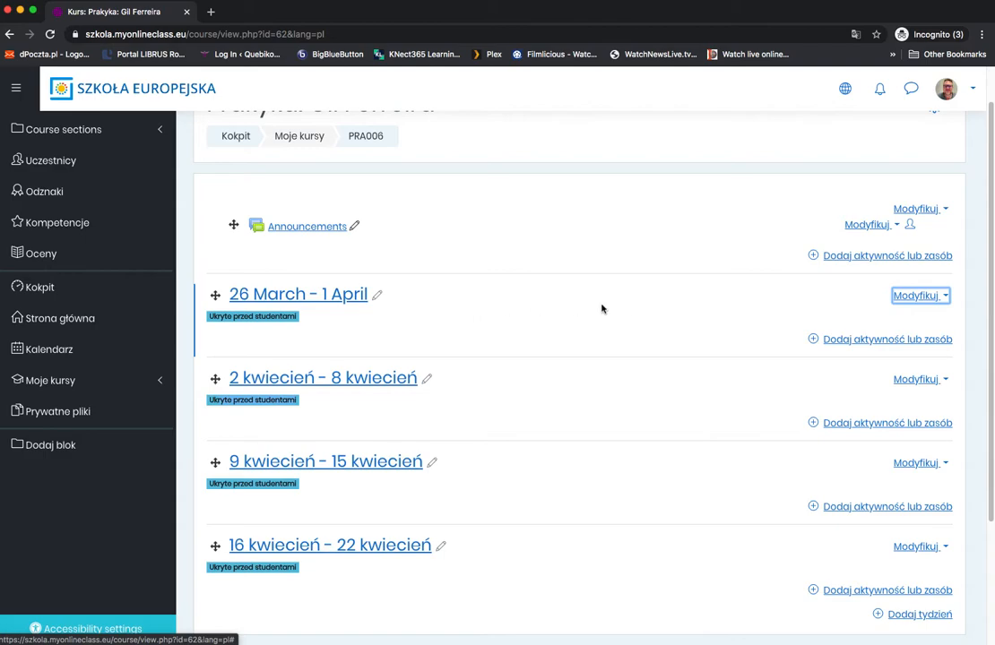
left_click(923, 295)
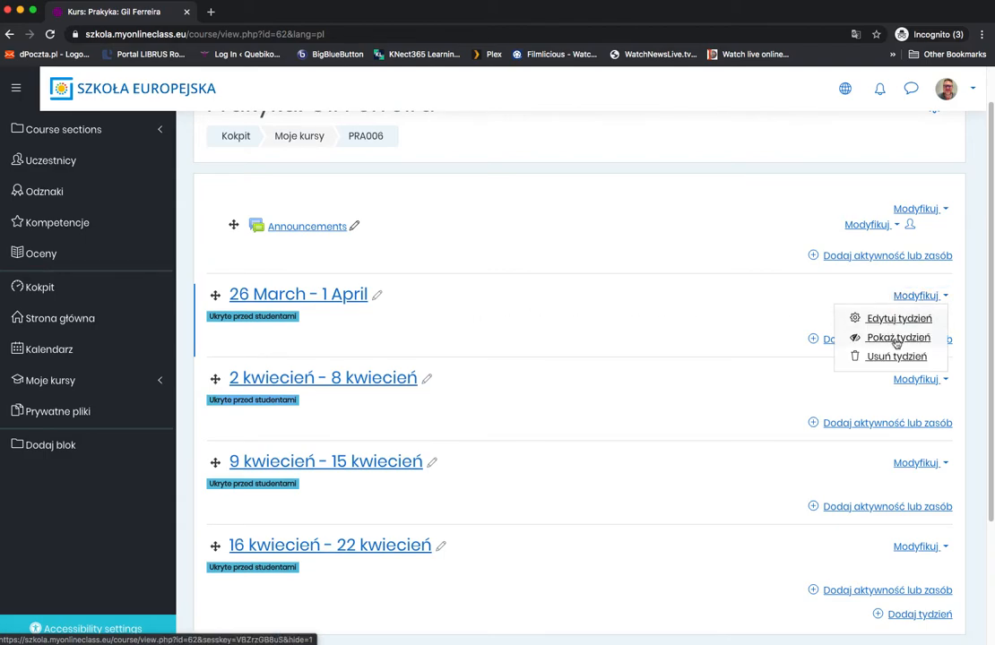
left_click(896, 338)
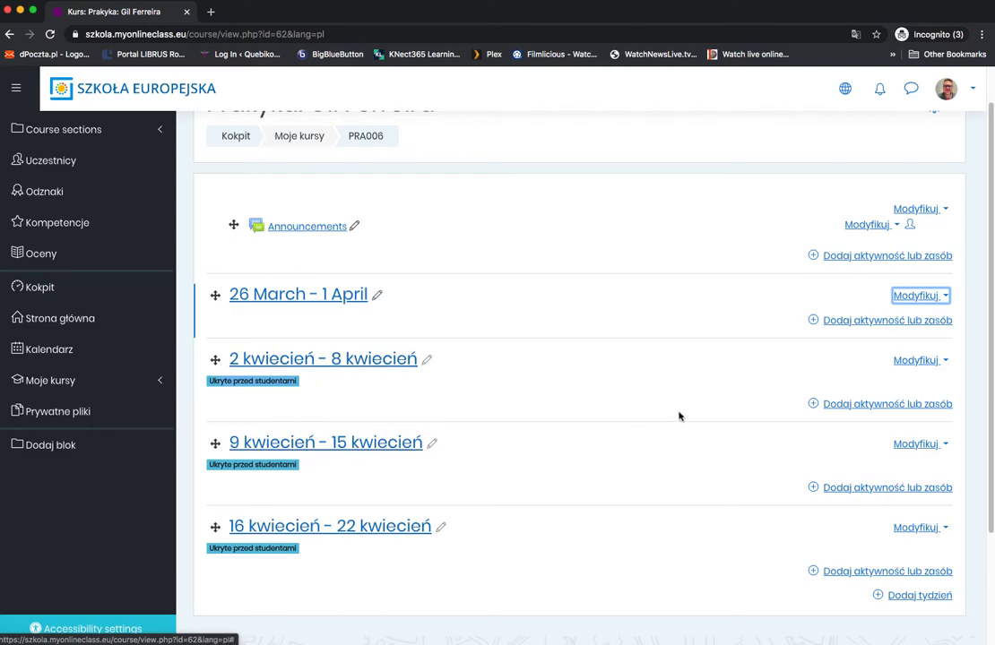
Step: Switch the site language to English and look through the activities and resources available for the 26 March - 1 April week
left_click(845, 88)
left_click(790, 89)
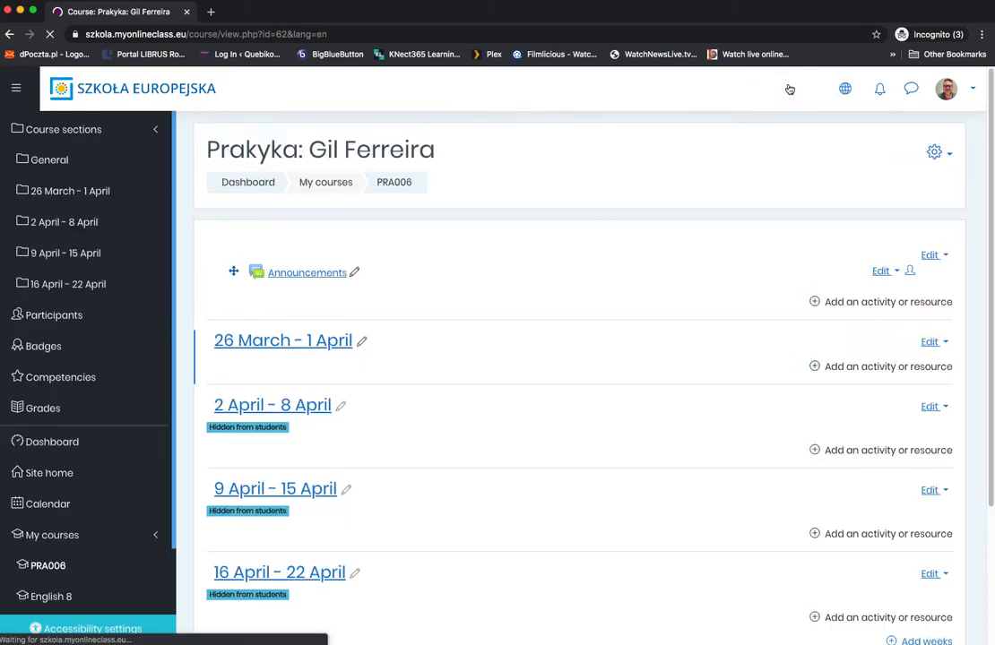
left_click(877, 366)
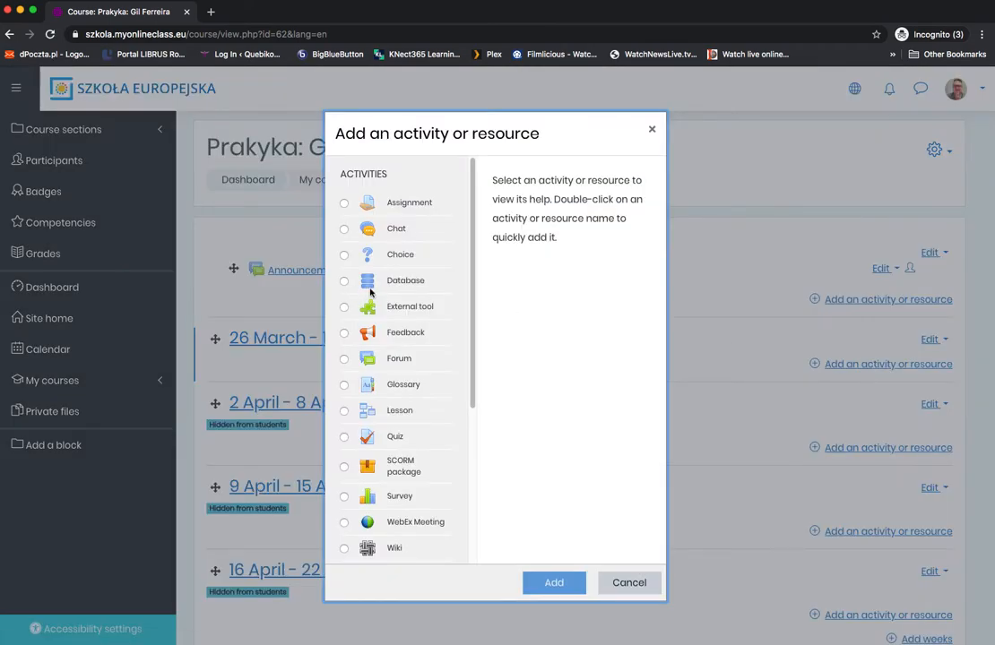
left_click_drag(473, 247, 464, 434)
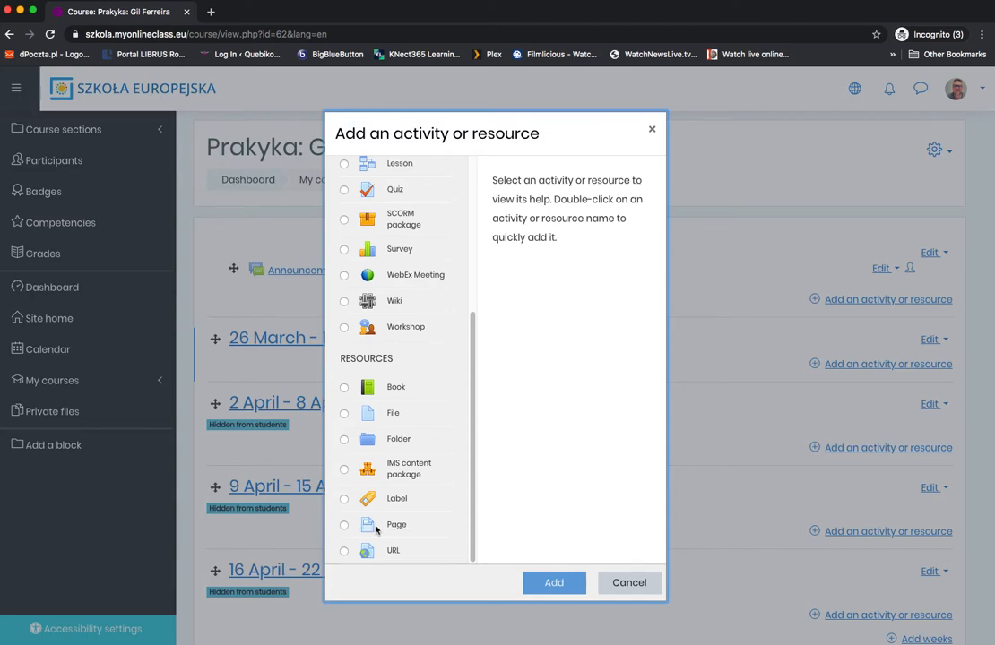
left_click(620, 582)
Step: Switch the site language to Polski and start adding a Strona resource to the 26 March - 1 April week
left_click(845, 89)
left_click(780, 105)
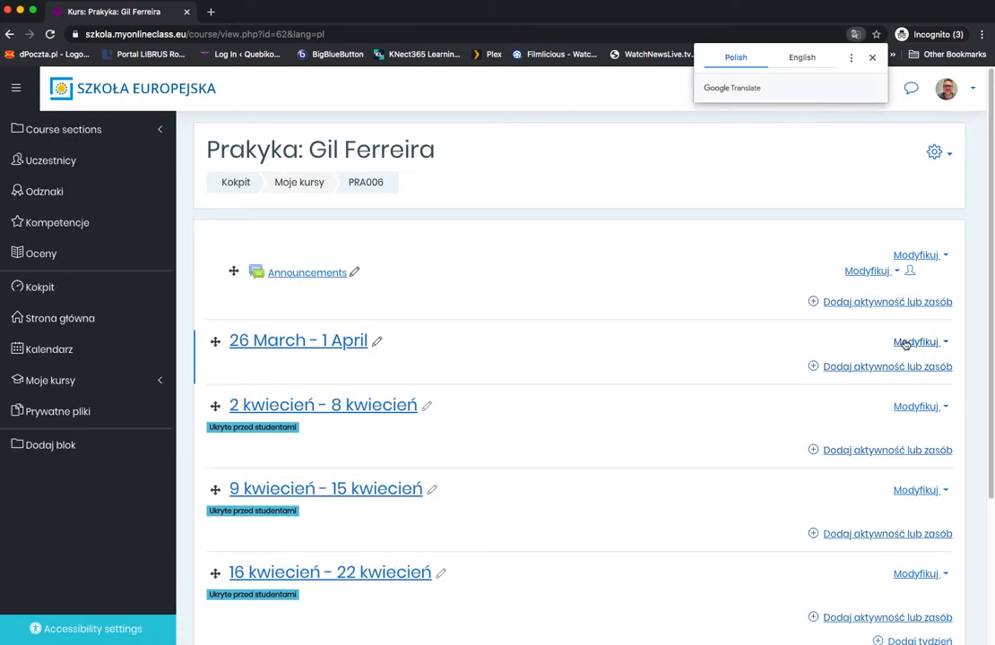
left_click(872, 57)
left_click(872, 367)
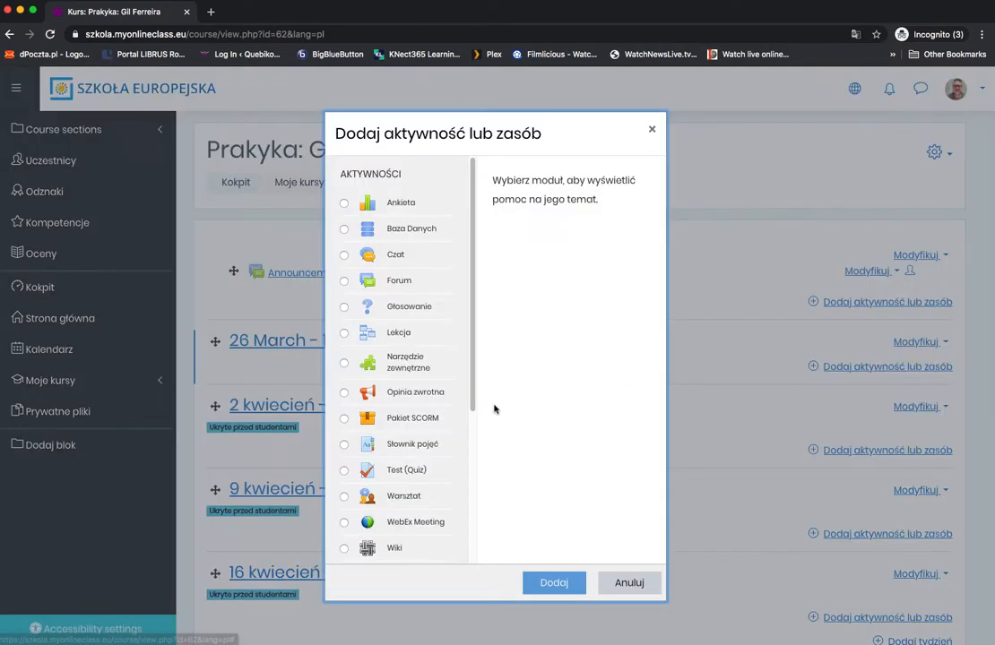
scroll(416, 409, "down", 5)
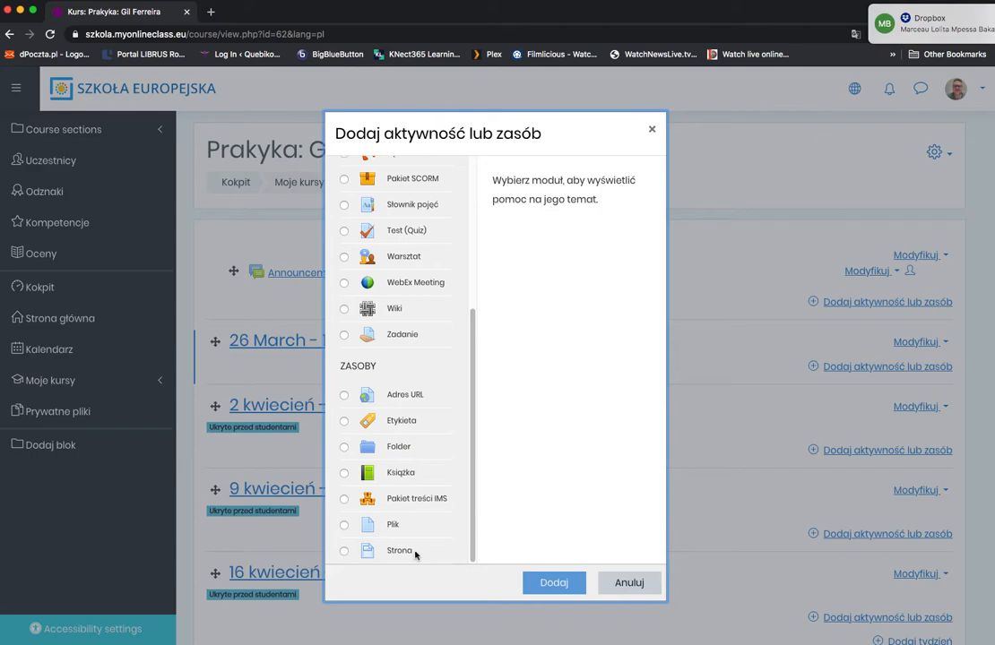
left_click(344, 551)
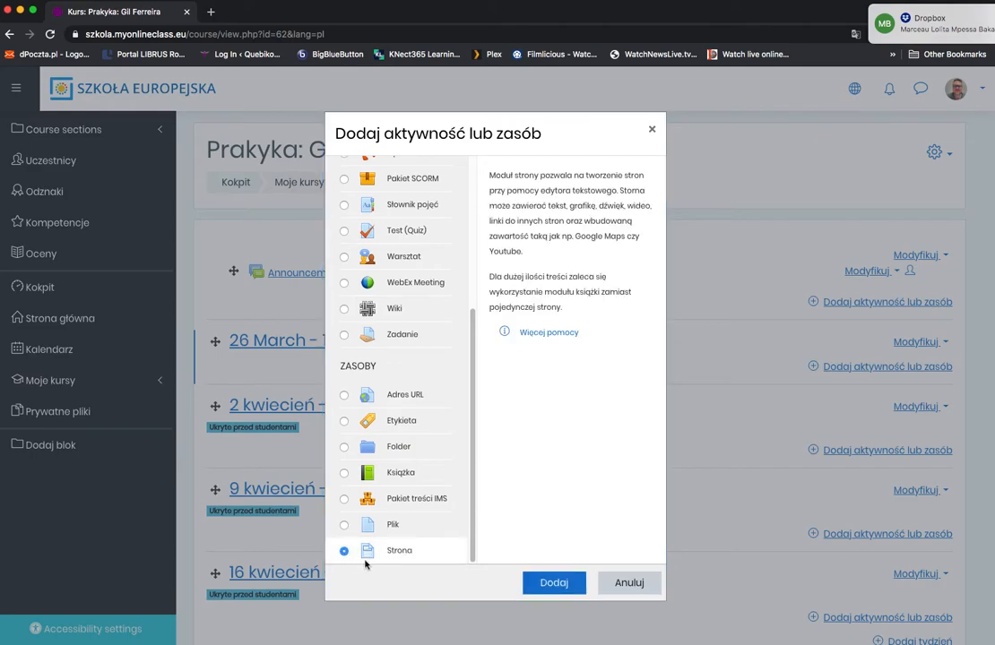
left_click(553, 584)
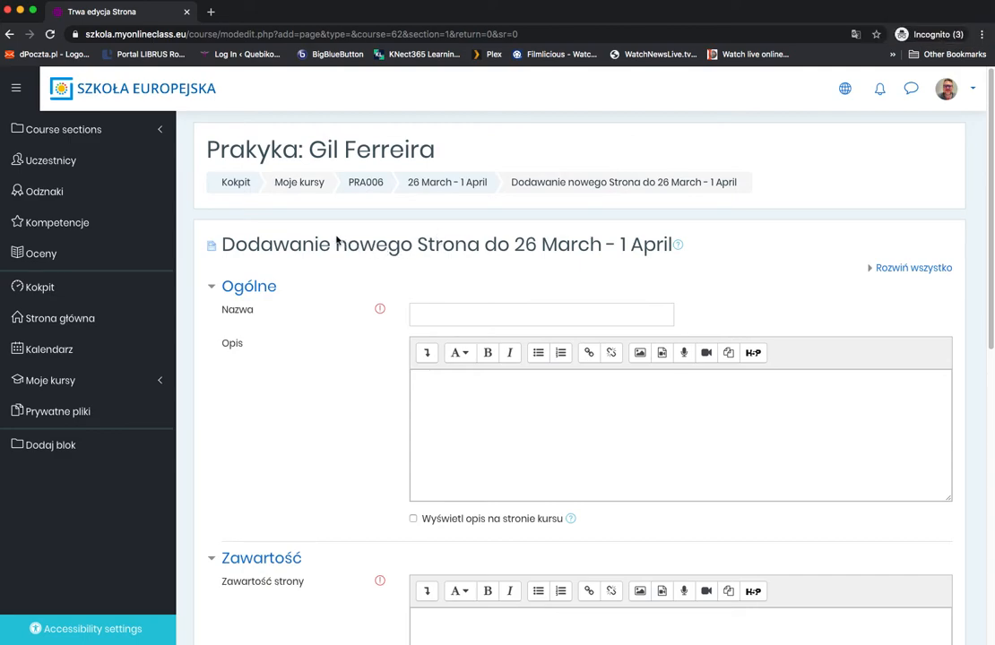
Step: Review the new page's form in Polish and switch the site language to English (en)
scroll(337, 240, "down", 3)
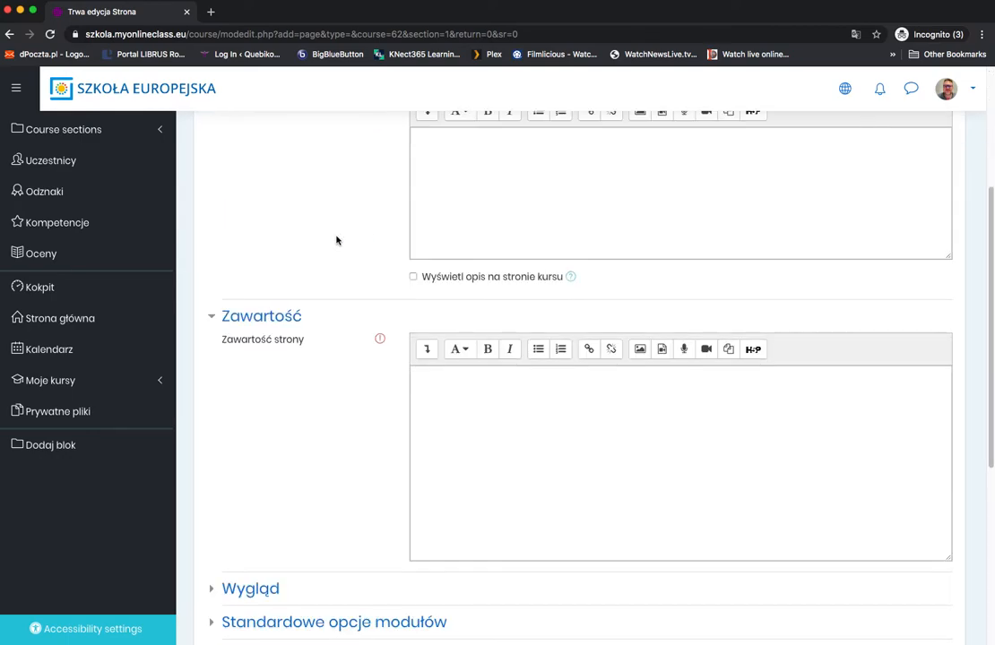
scroll(337, 240, "up", 3)
scroll(337, 241, "down", 3)
scroll(338, 241, "up", 3)
scroll(337, 241, "down", 2)
scroll(336, 242, "up", 2)
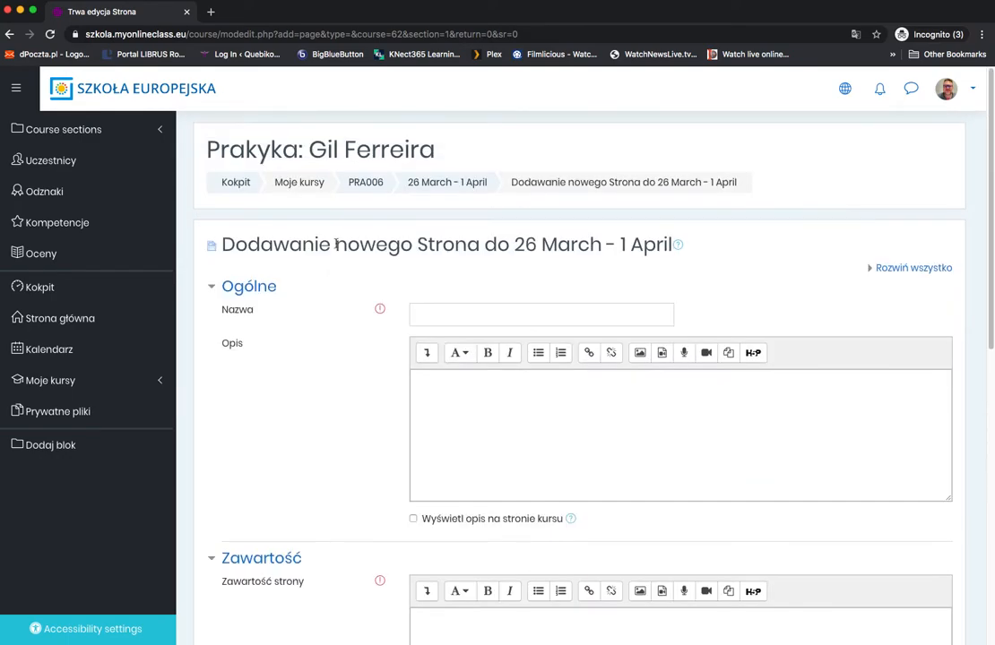
left_click(844, 88)
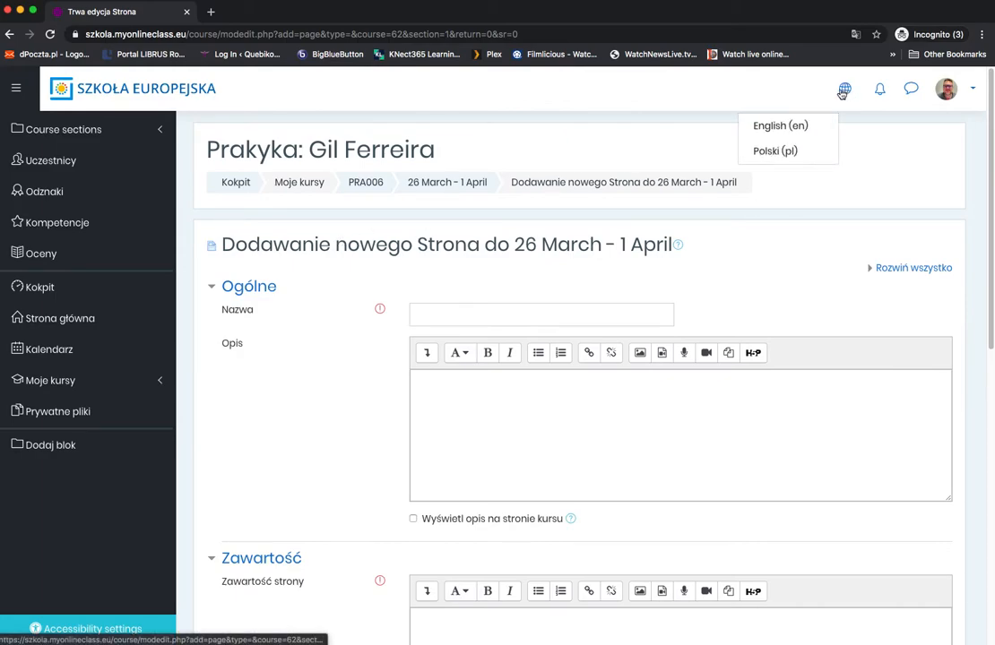
left_click(788, 130)
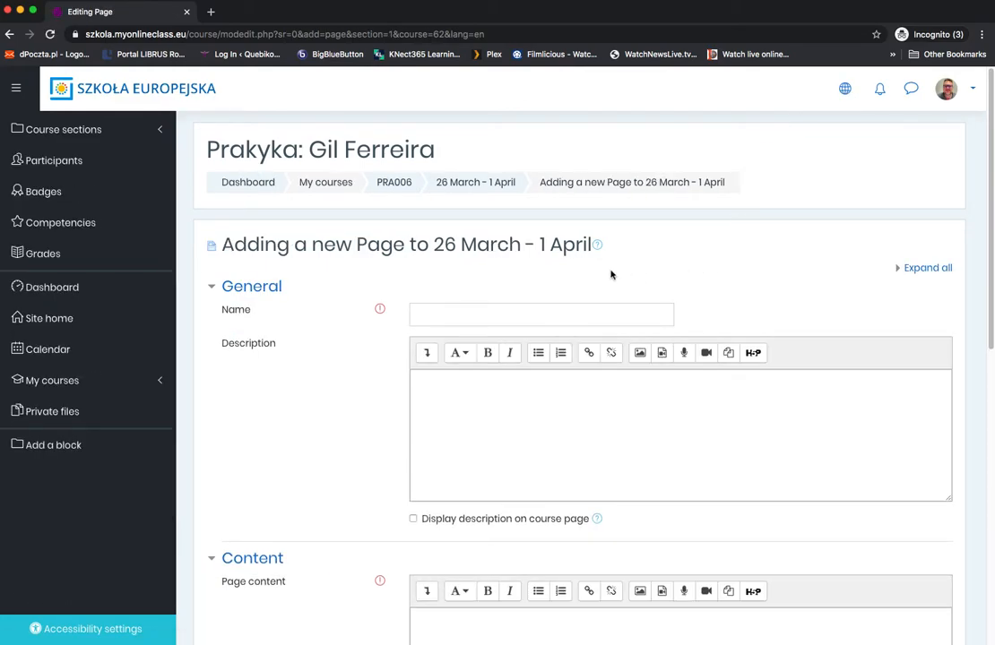
Step: Name the new page "Friday Lesson"
left_click(446, 318)
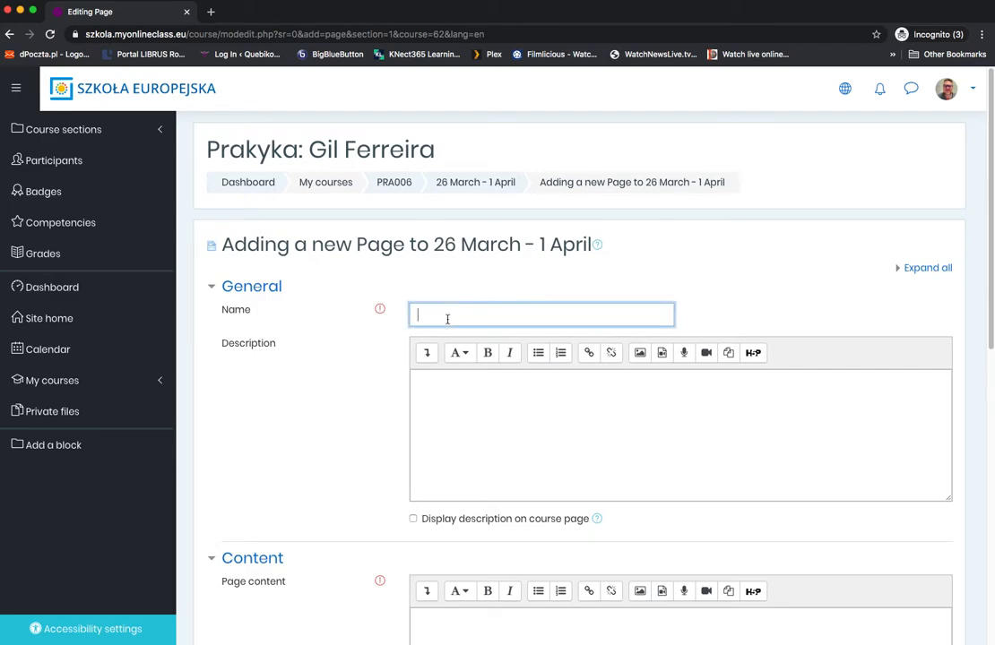
type("Th")
type("Frida")
type("y Lesso")
type("n")
scroll(473, 398, "down", 1)
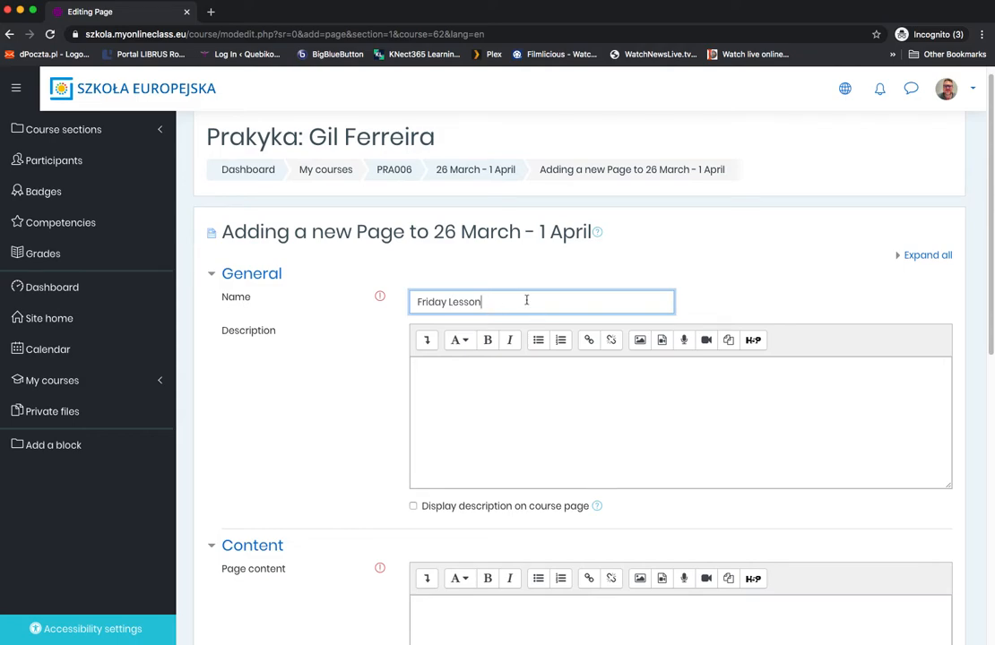
left_click_drag(495, 301, 417, 301)
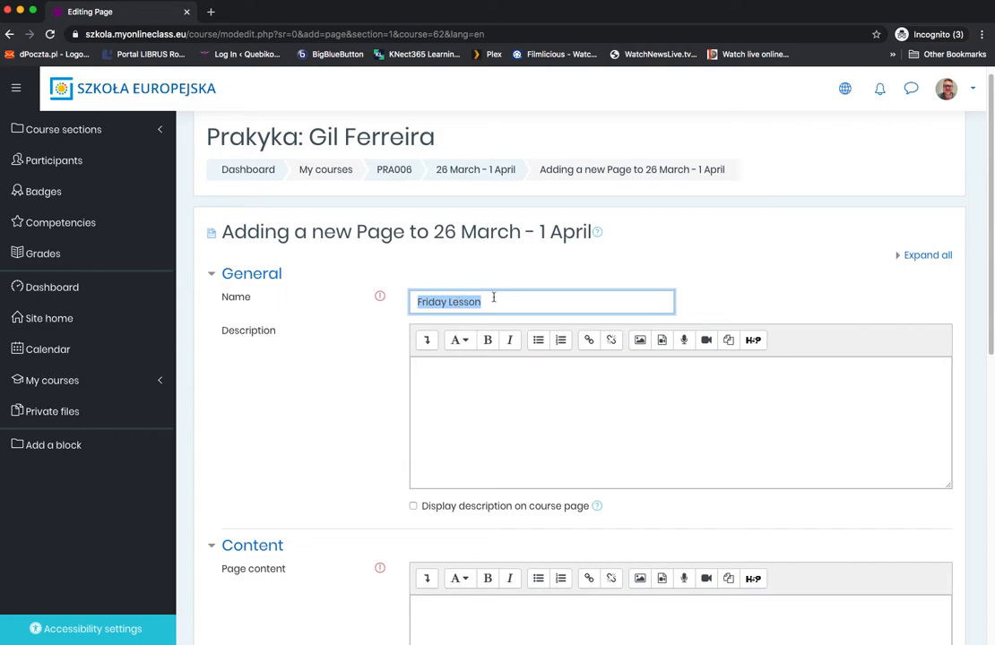
Step: Enter "Counting in 5s" as the page description and enable displaying the description on the course page
left_click(436, 367)
scroll(436, 366, "down", 1)
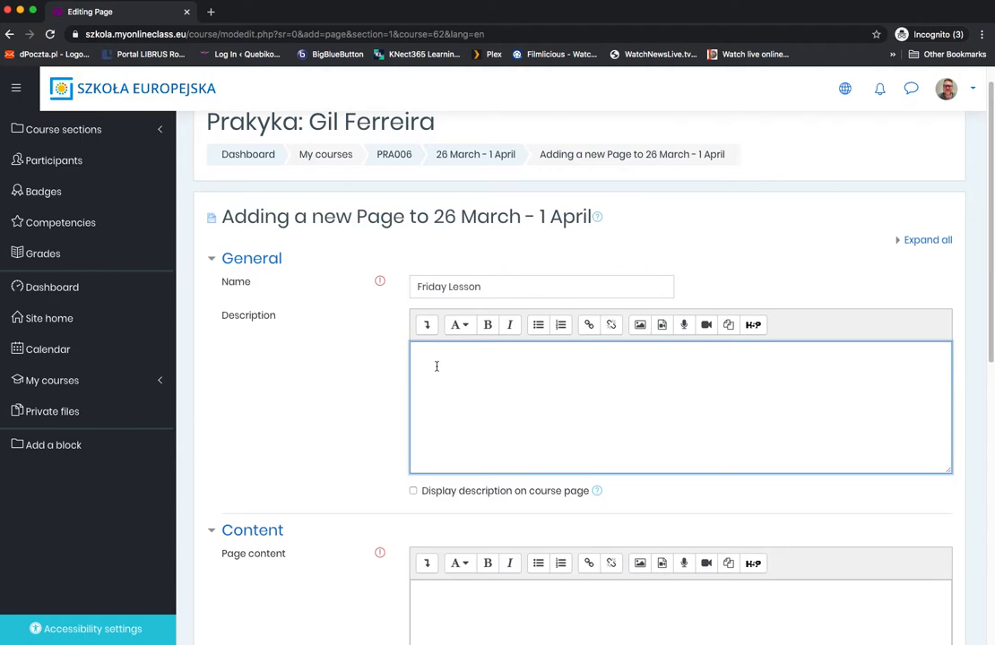
type("Couting in 5s")
left_click(438, 352)
type("n")
scroll(515, 365, "down", 1)
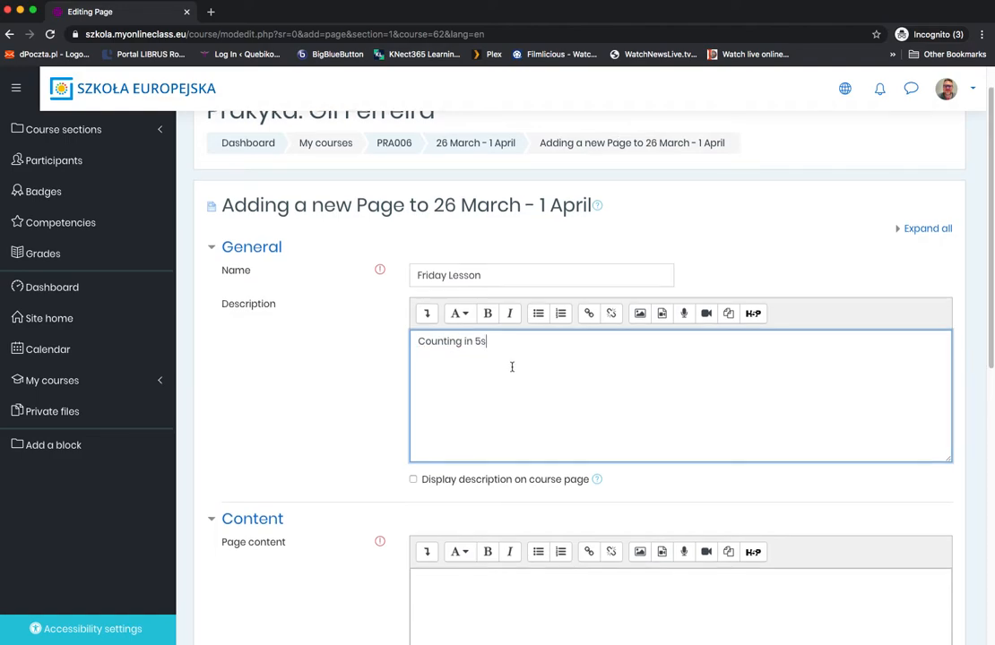
left_click(414, 479)
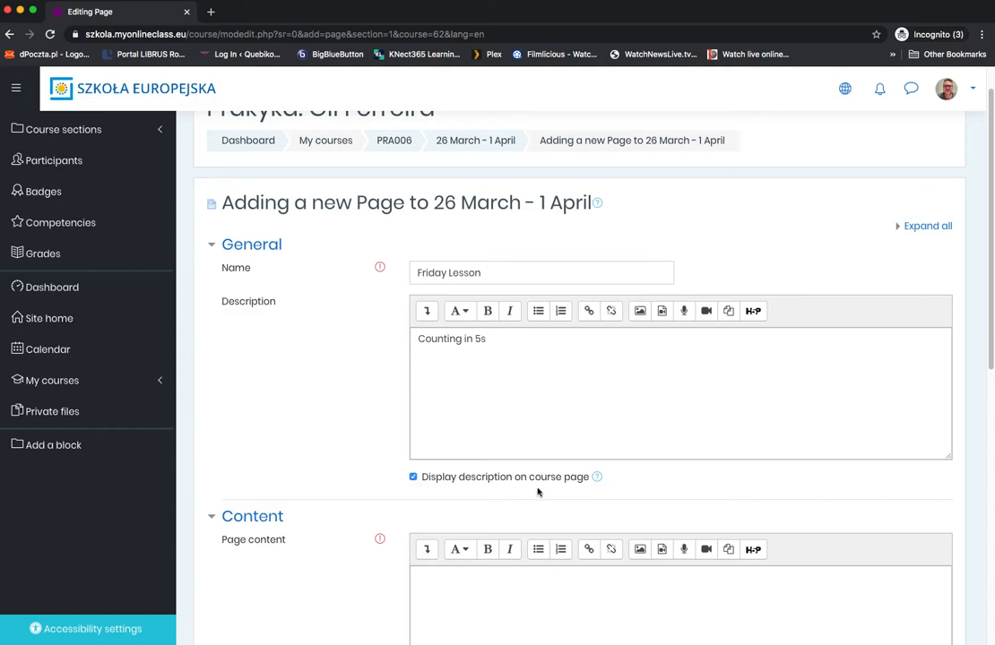
left_click_drag(499, 338, 413, 338)
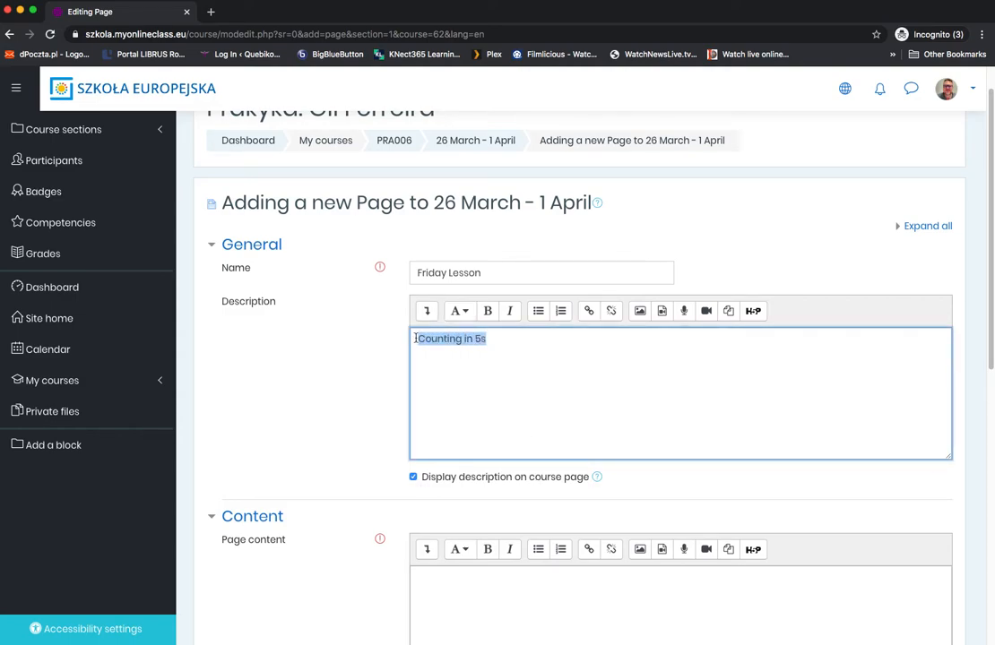
left_click(502, 339)
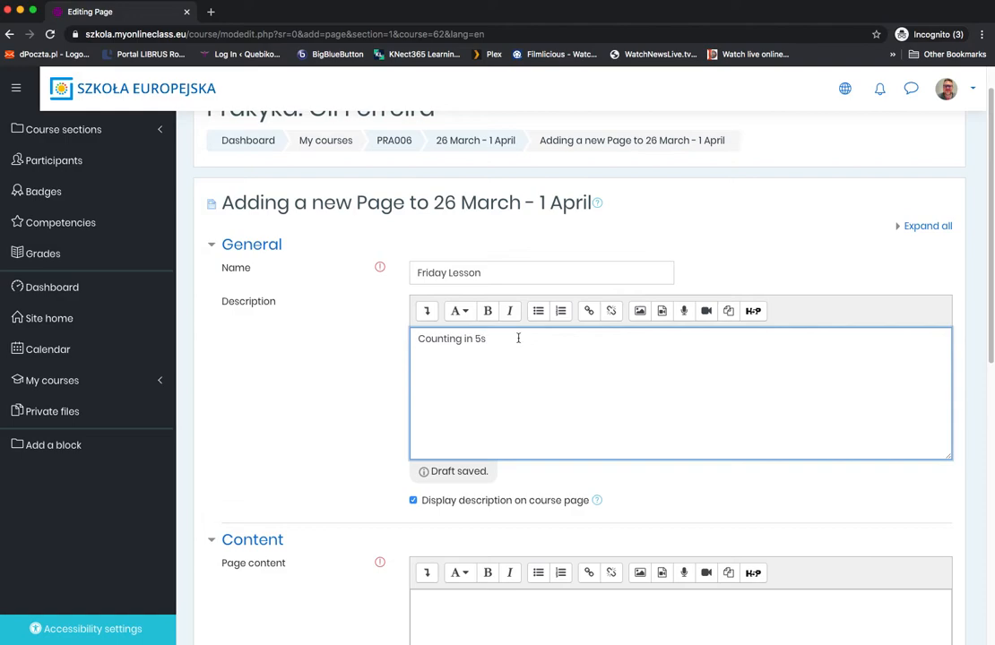
Step: Enter "Read textbook XyZ: pages 2-3" as the first item of a numbered list in the page content
scroll(516, 339, "down", 2)
left_click_drag(434, 414, 552, 400)
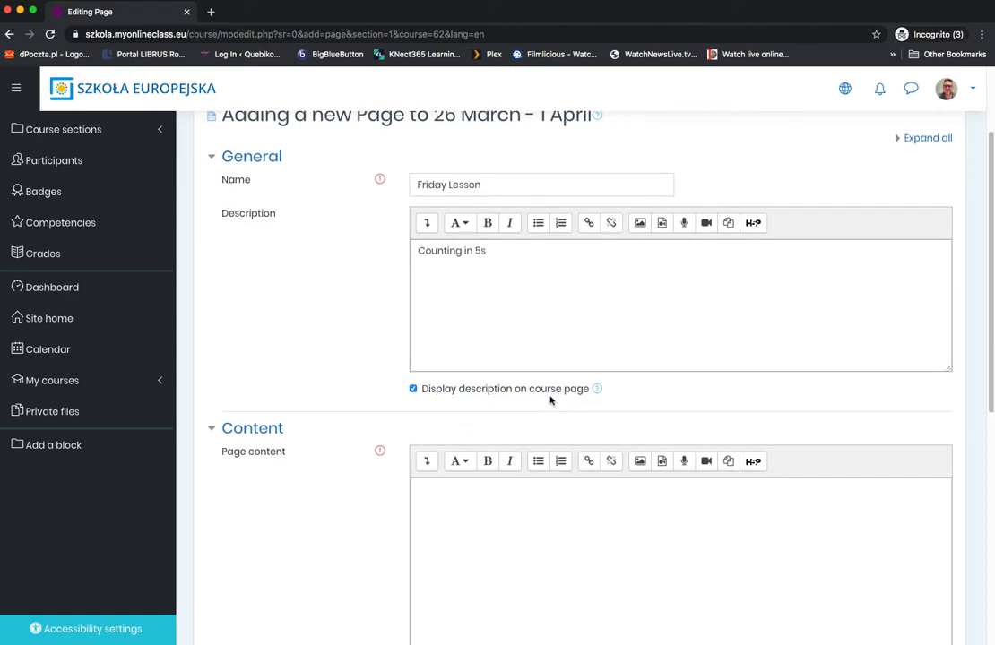
scroll(539, 402, "down", 1)
scroll(538, 402, "down", 4)
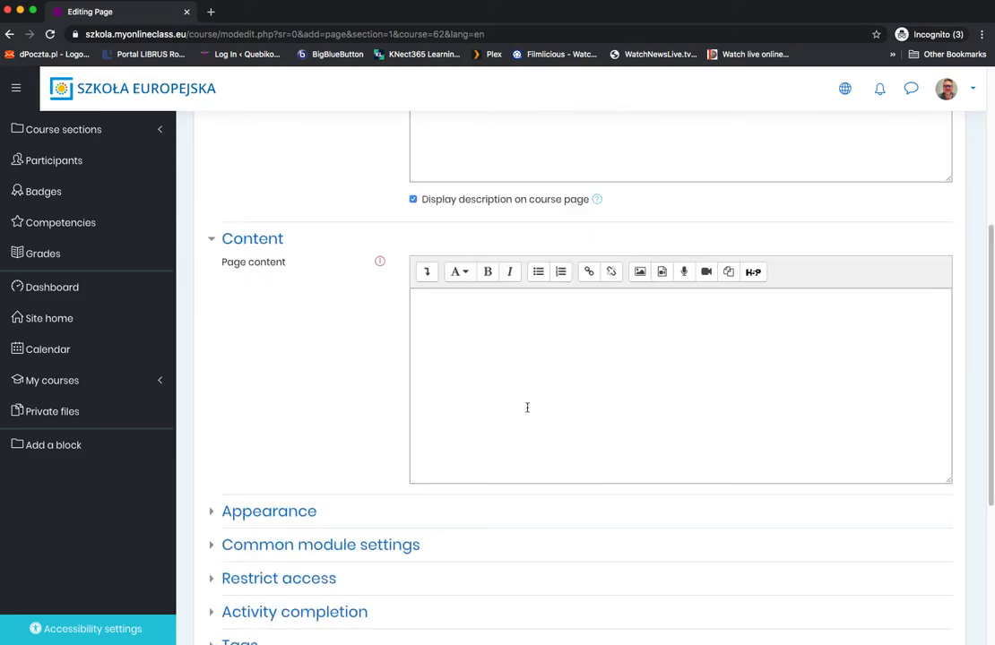
left_click(457, 298)
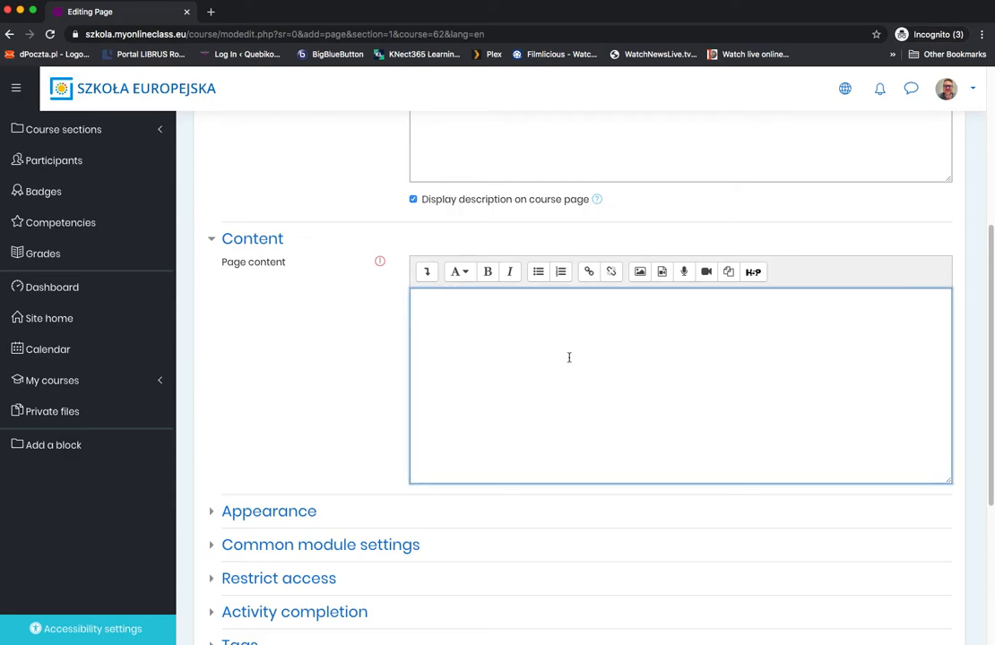
type("Read T")
key("BackSpace")
key("BackSpace")
key("BackSpace")
key("BackSpace")
type("textf")
key("BackSpace")
type("boom")
key("BackSpace")
type("k XyZ: page")
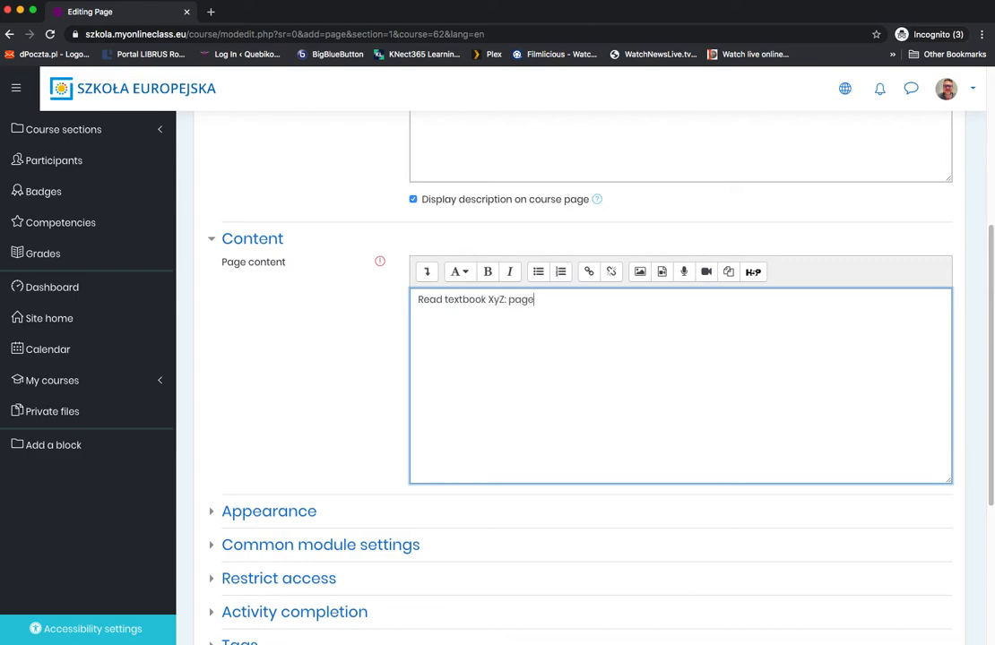
type("s 2-3")
left_click(561, 279)
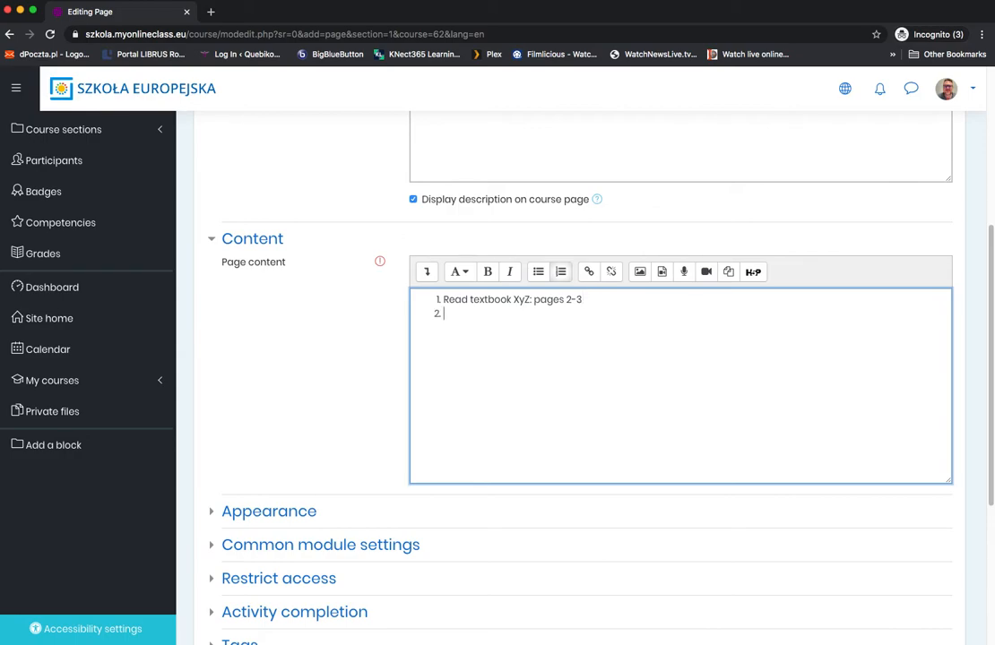
Step: Search the web for "counting in 5s" in a new tab, open The Counting by Fives Song on YouTube and pause it
left_click(212, 13)
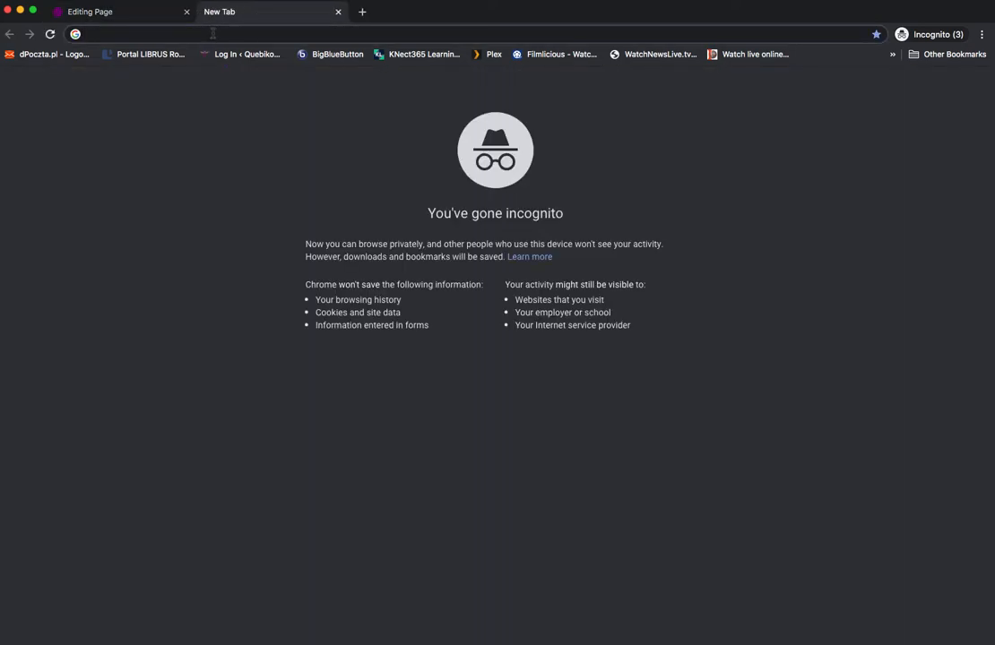
type("counting in")
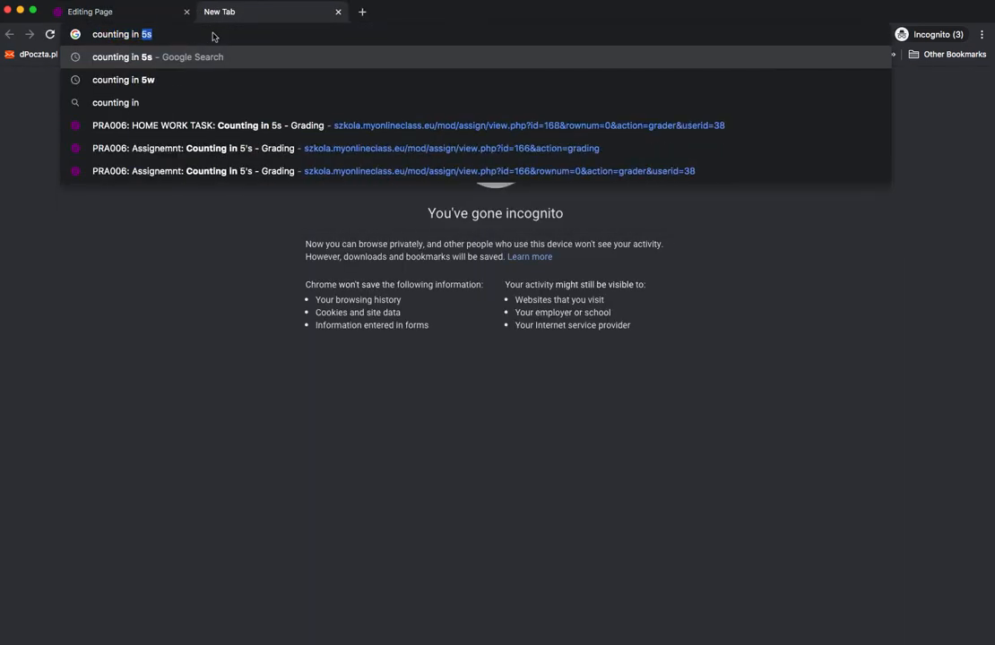
key("Return")
left_click(270, 396)
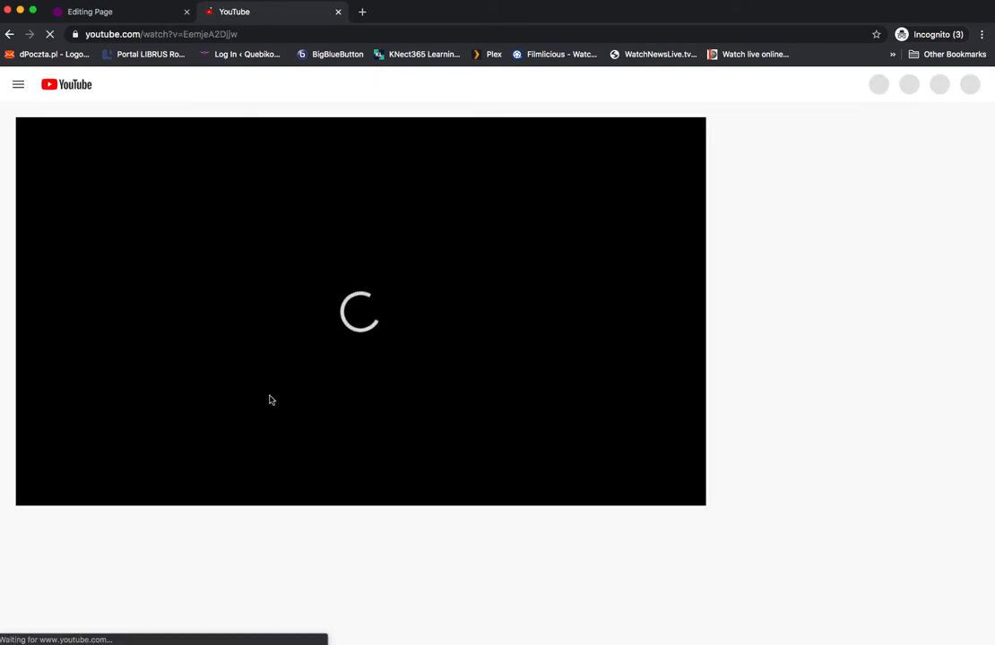
left_click(33, 497)
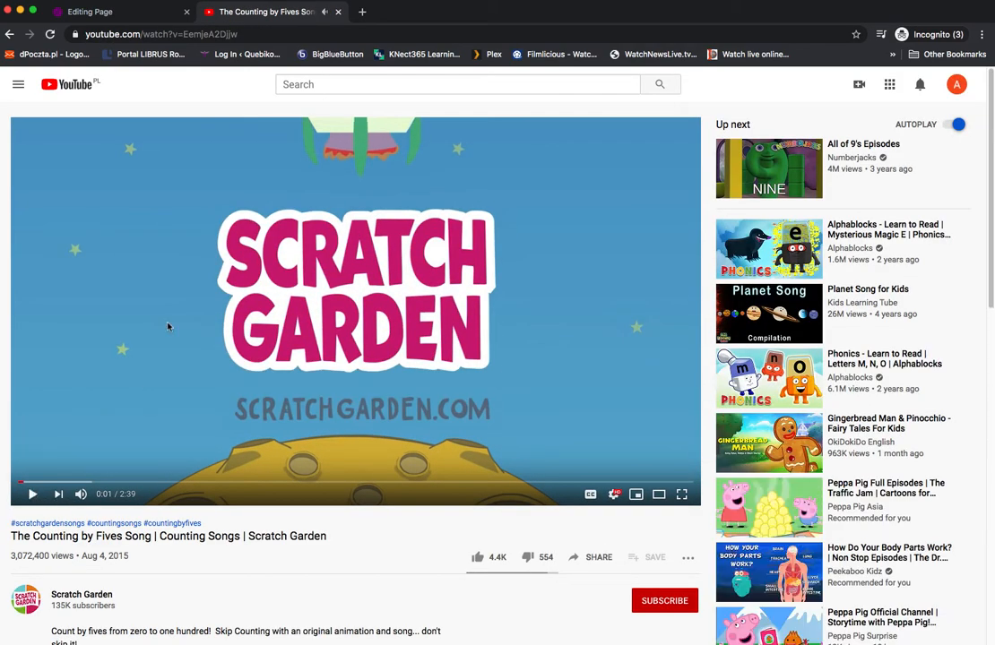
Step: Copy the YouTube video's address and paste it as the second numbered item of the page content, followed by an empty third item
left_click(130, 34)
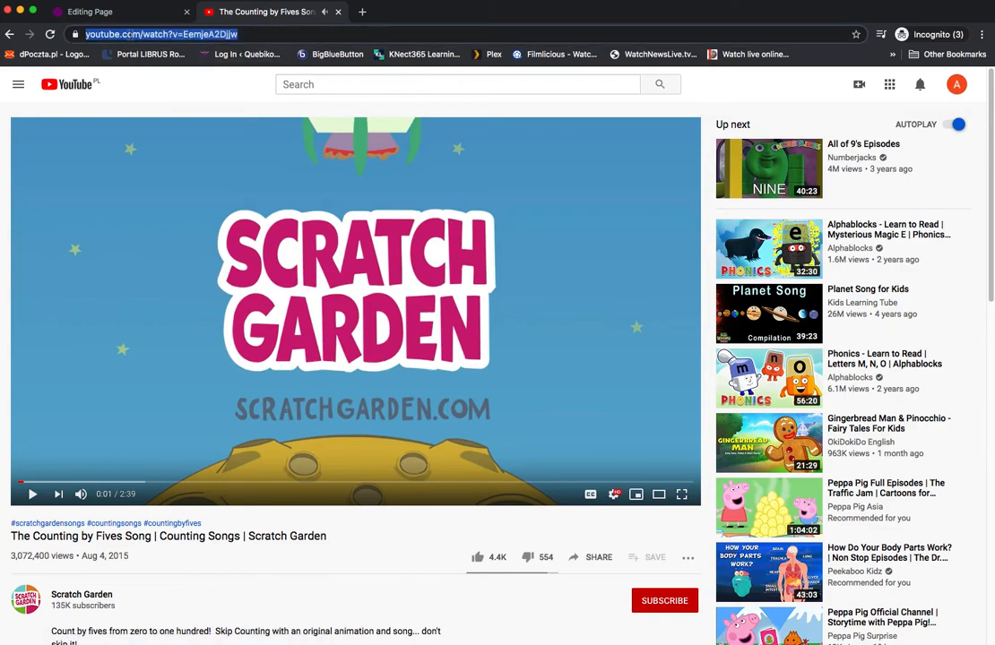
right_click(131, 34)
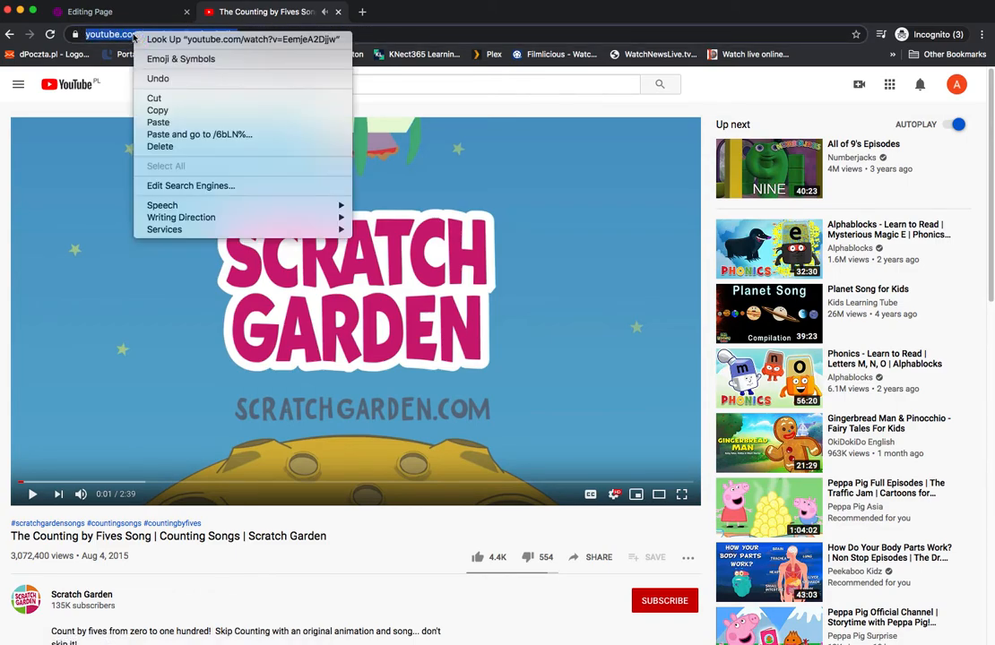
left_click(158, 110)
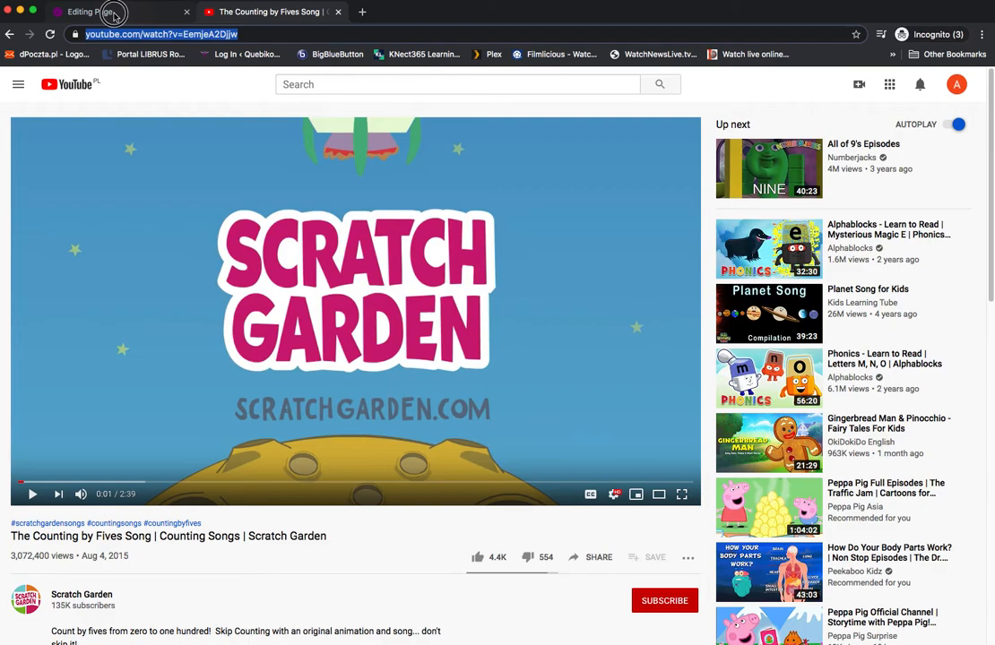
left_click(85, 11)
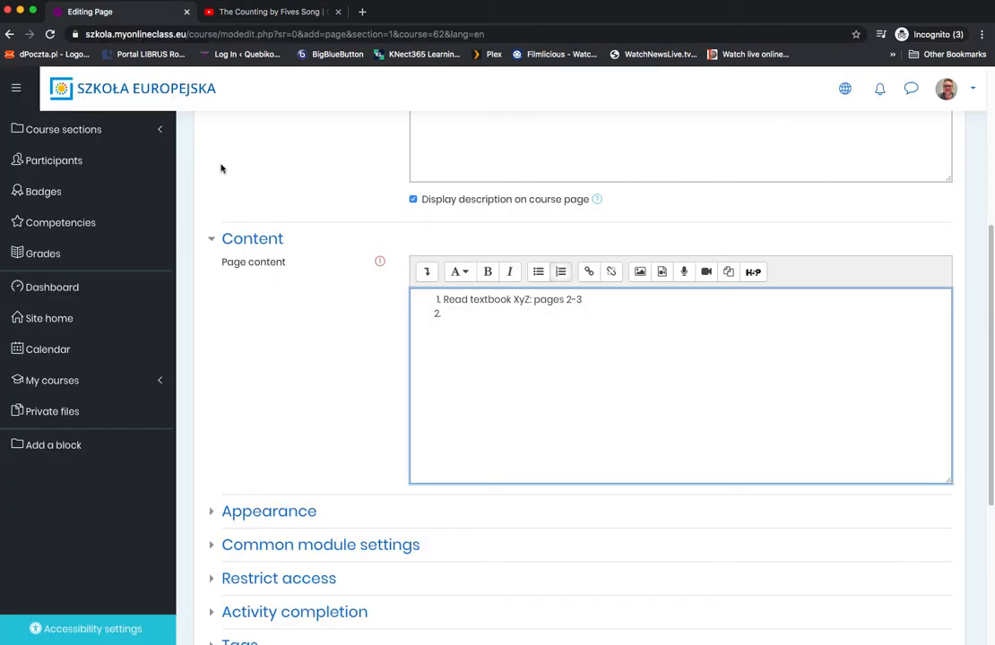
right_click(450, 313)
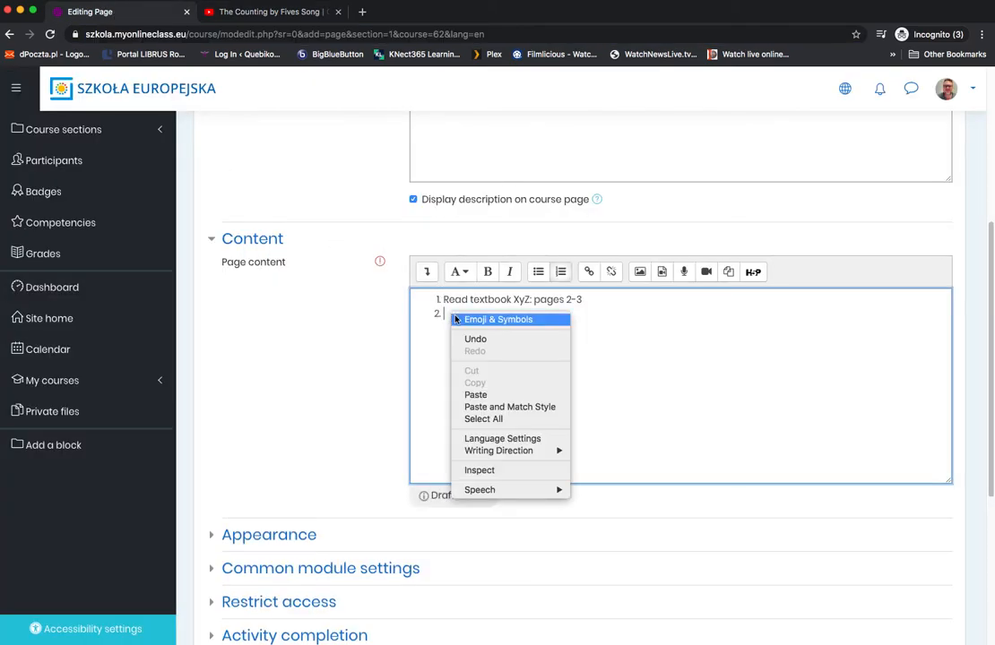
left_click(489, 391)
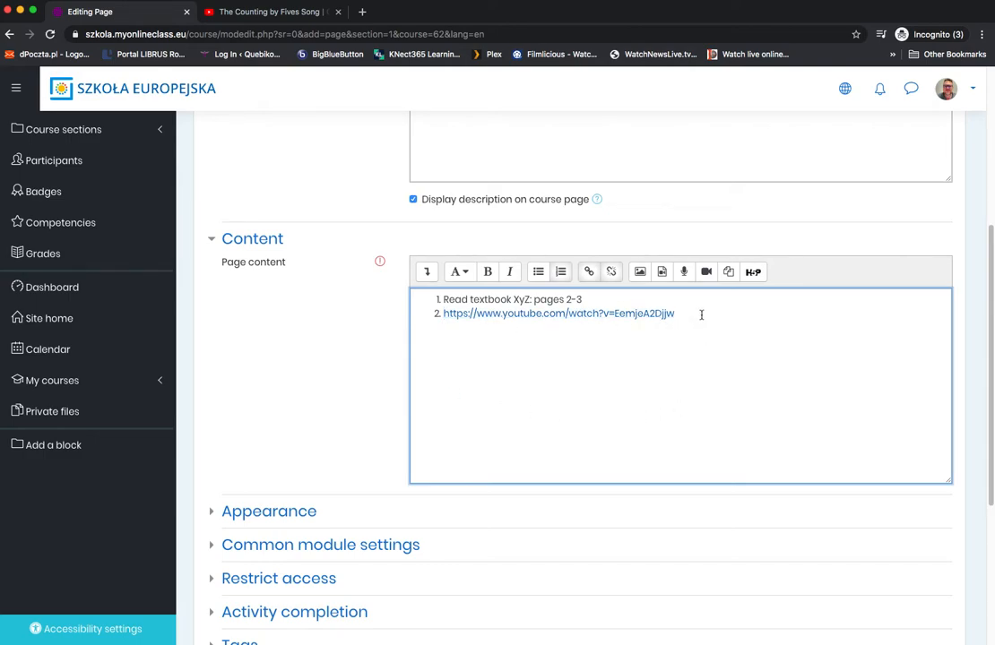
key("Return")
left_click(428, 273)
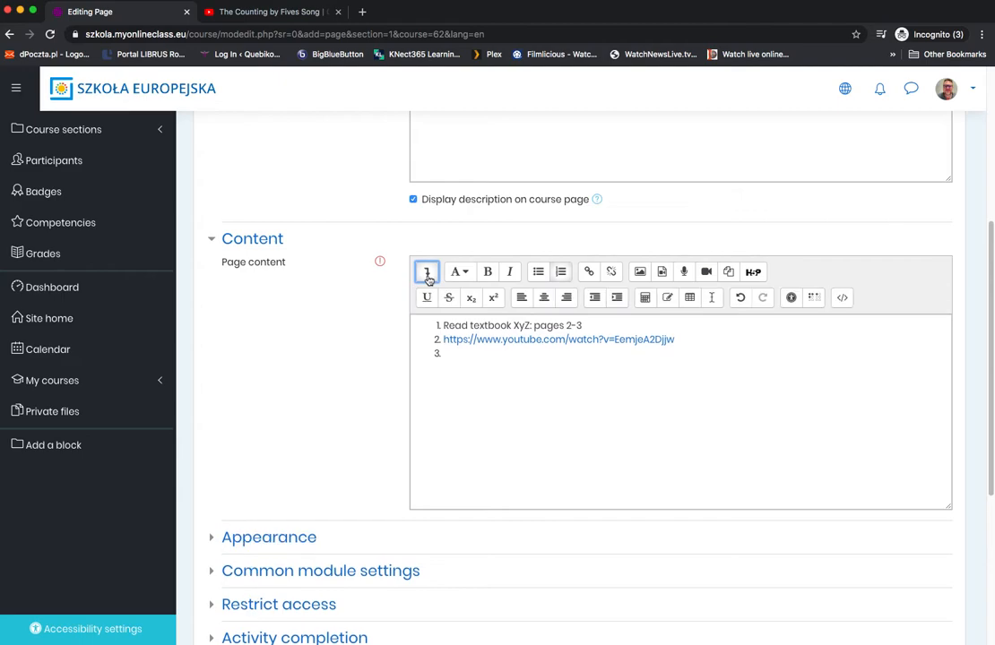
left_click(453, 354)
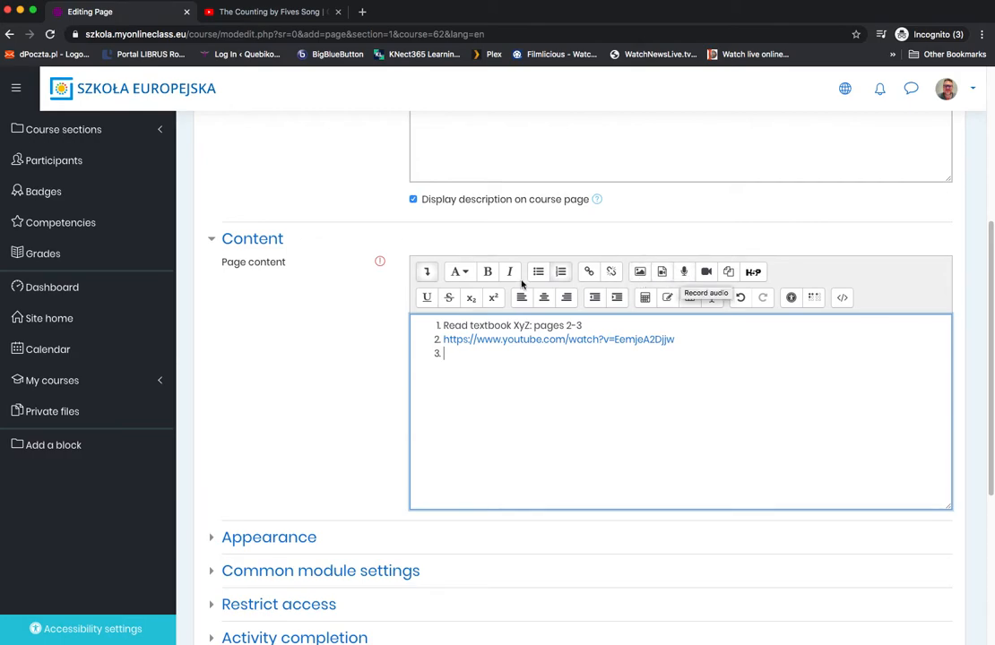
left_click(426, 271)
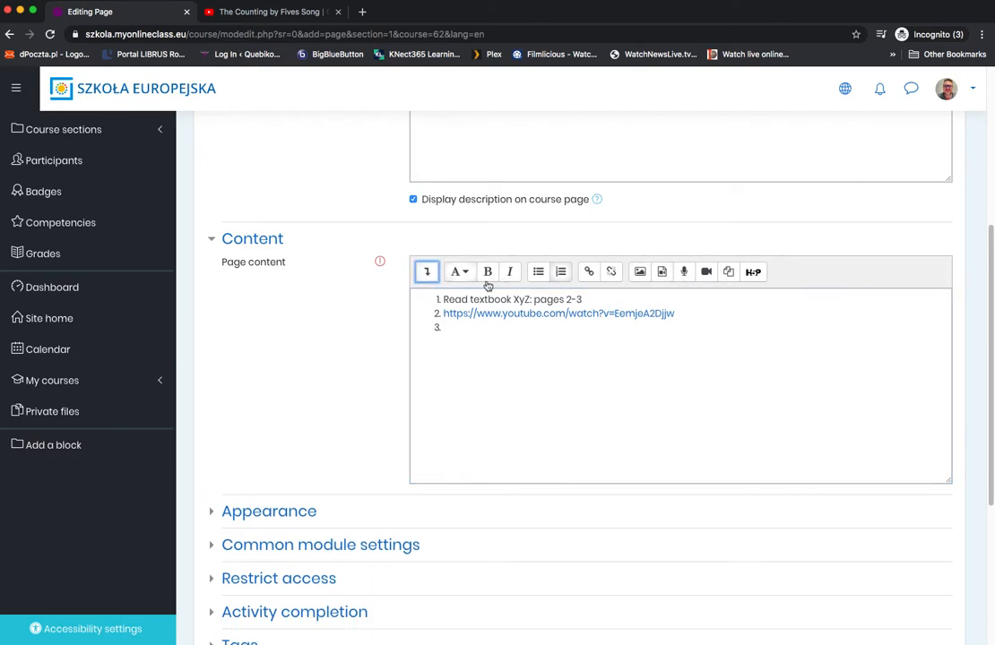
left_click(685, 274)
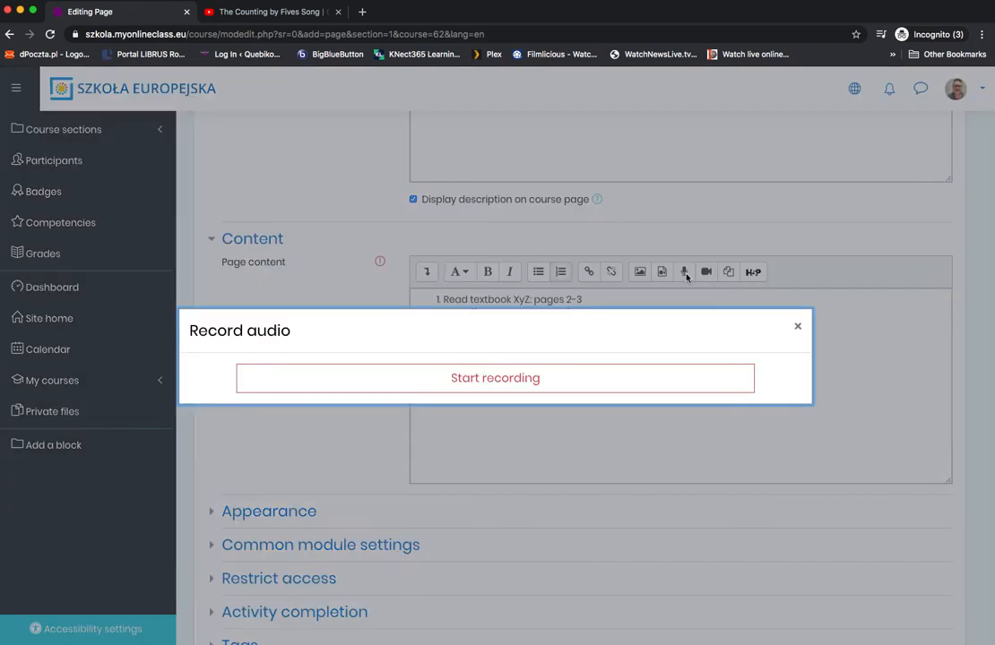
left_click(796, 326)
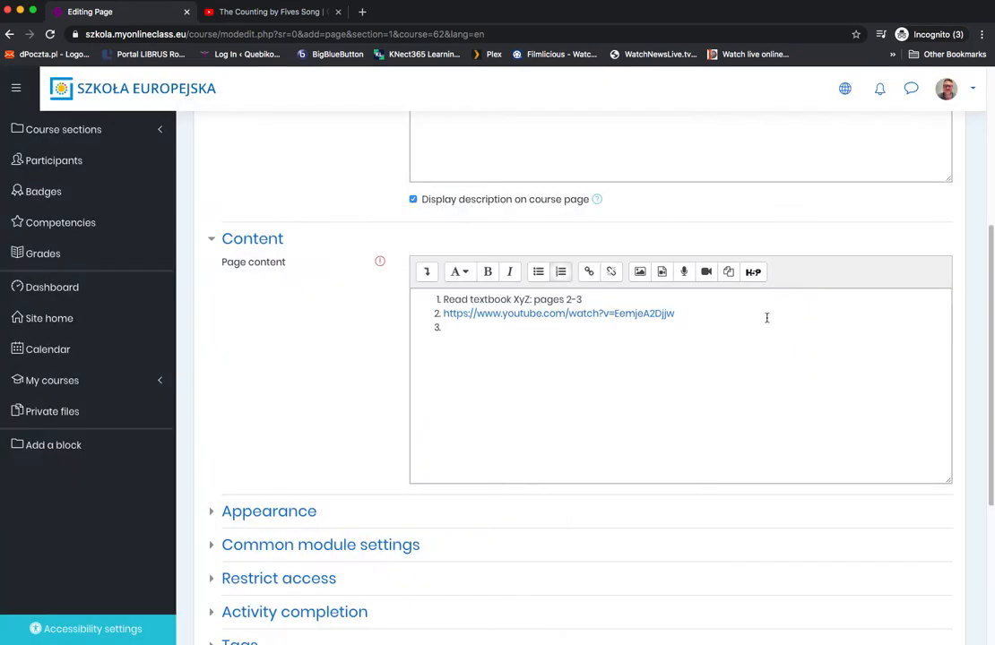
Step: Record an audio clip for the page content, allowing the site to use the microphone, and play the recording back
left_click(687, 274)
left_click(508, 381)
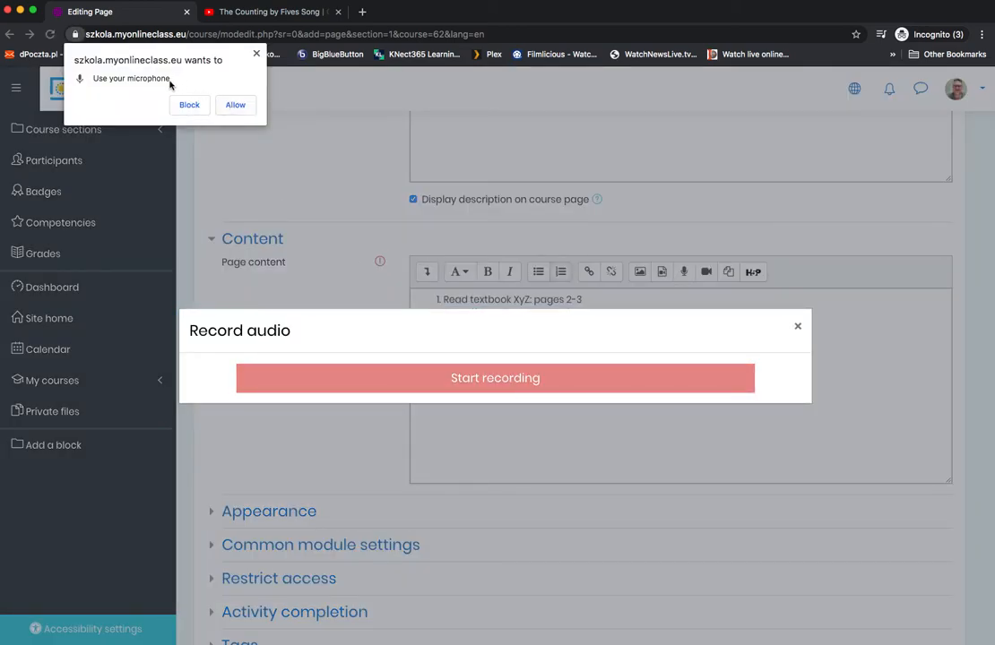
left_click(235, 105)
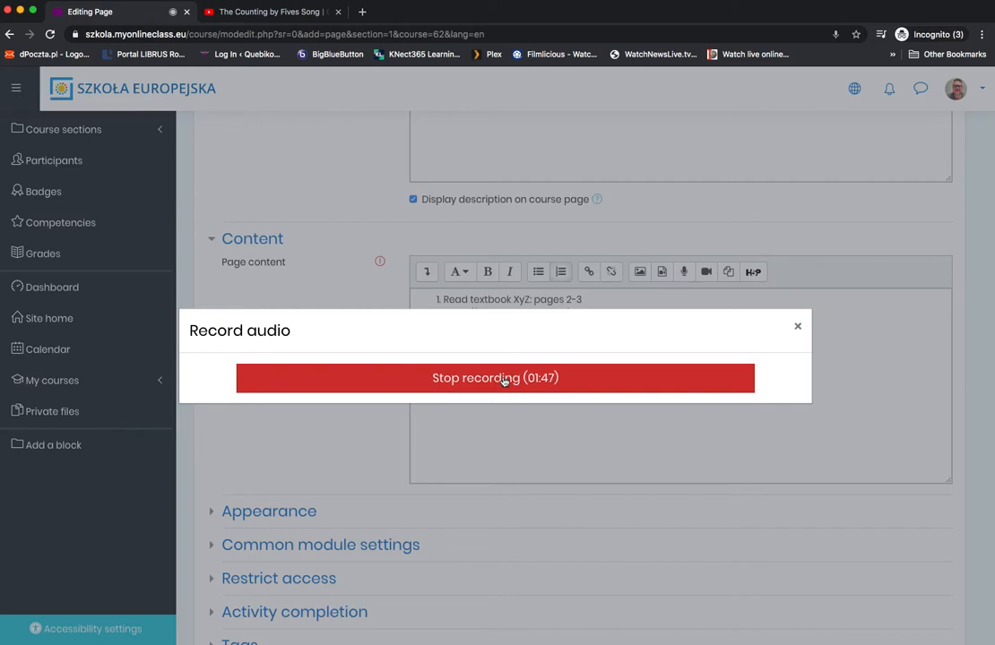
left_click(506, 380)
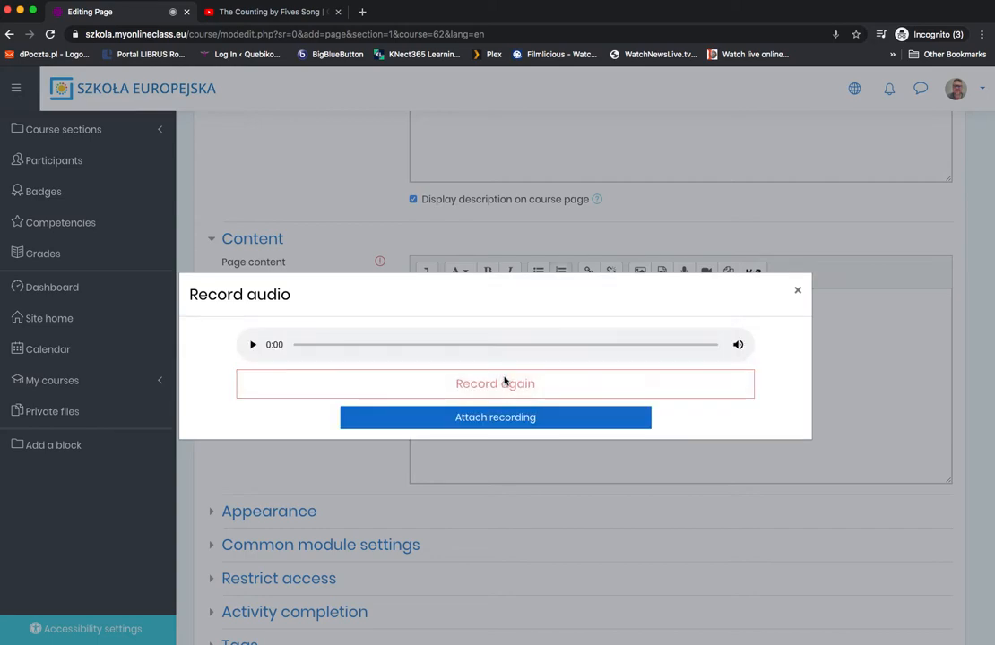
left_click(252, 346)
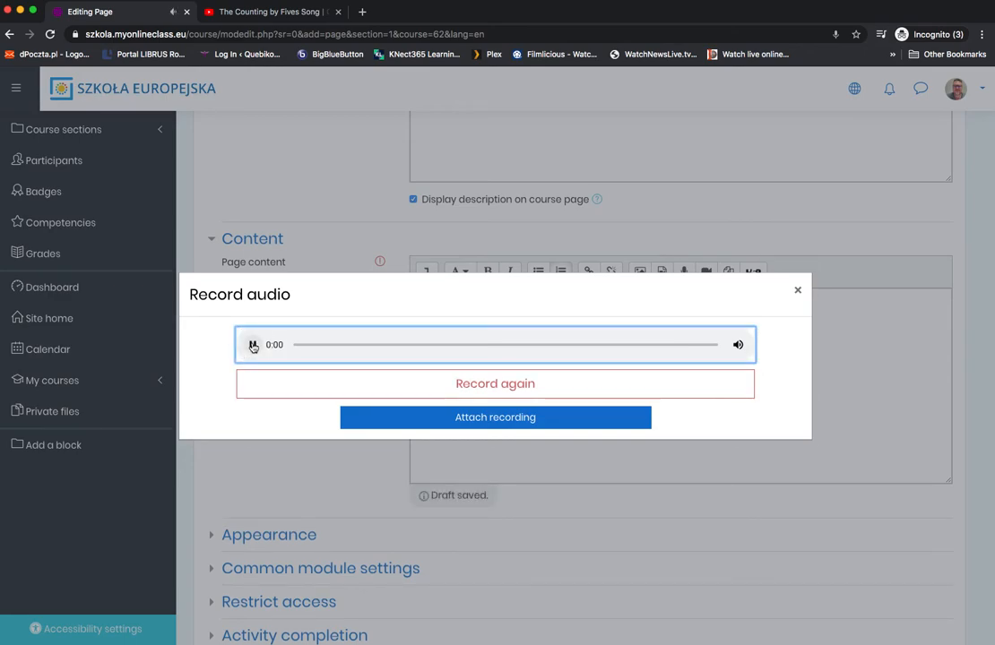
Step: Record the audio clip again and attach it to the third numbered item of the page content
left_click(495, 385)
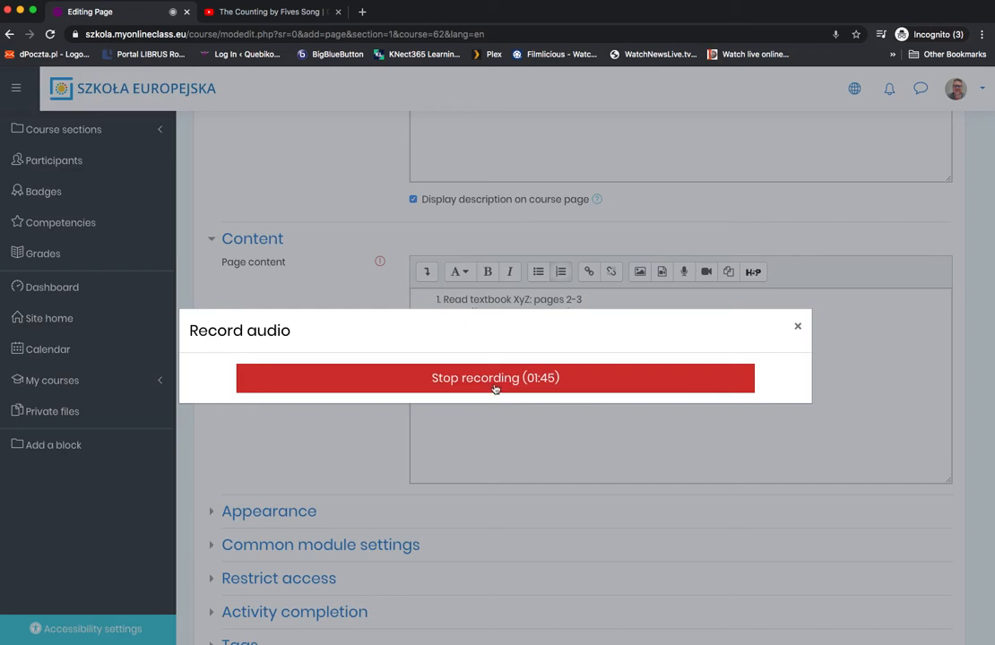
left_click(502, 382)
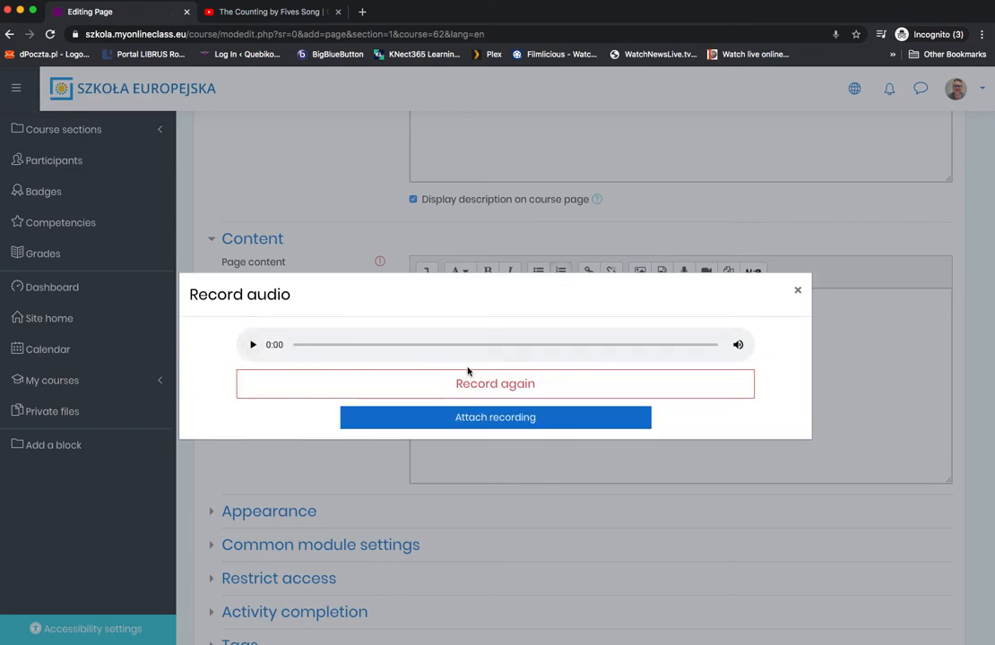
left_click(497, 421)
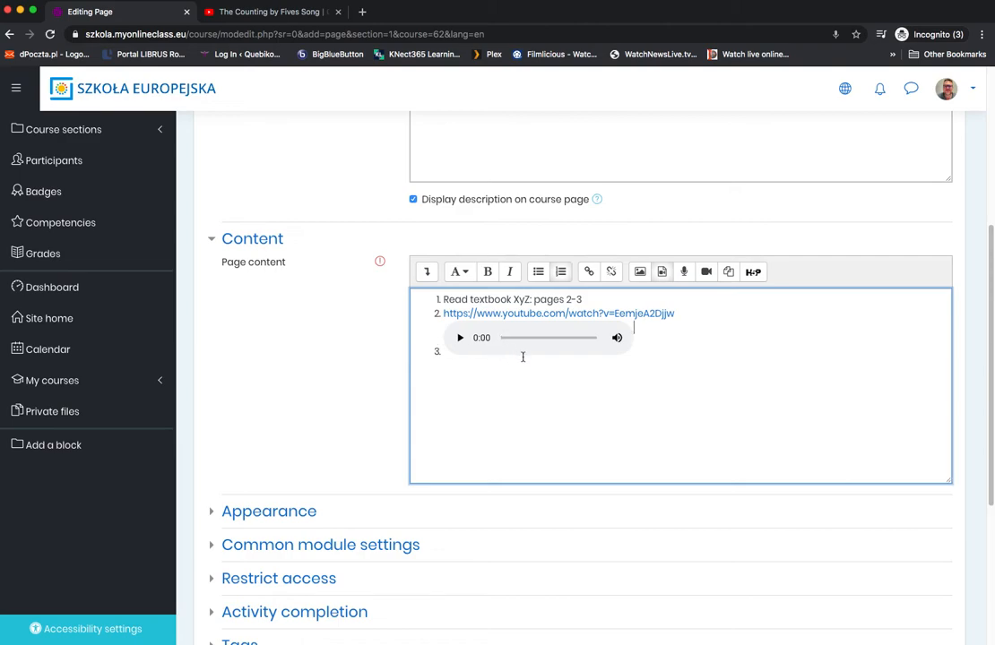
Step: Replace the audio clip and its third list item with several blank lines below the numbered list in the page content
key("Return")
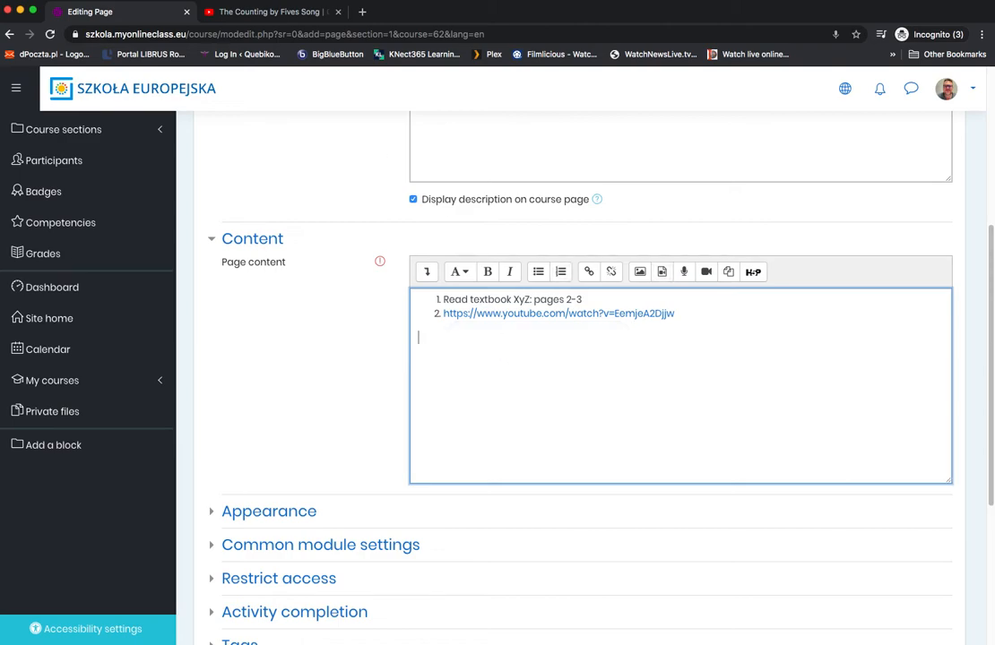
scroll(290, 224, "up", 1)
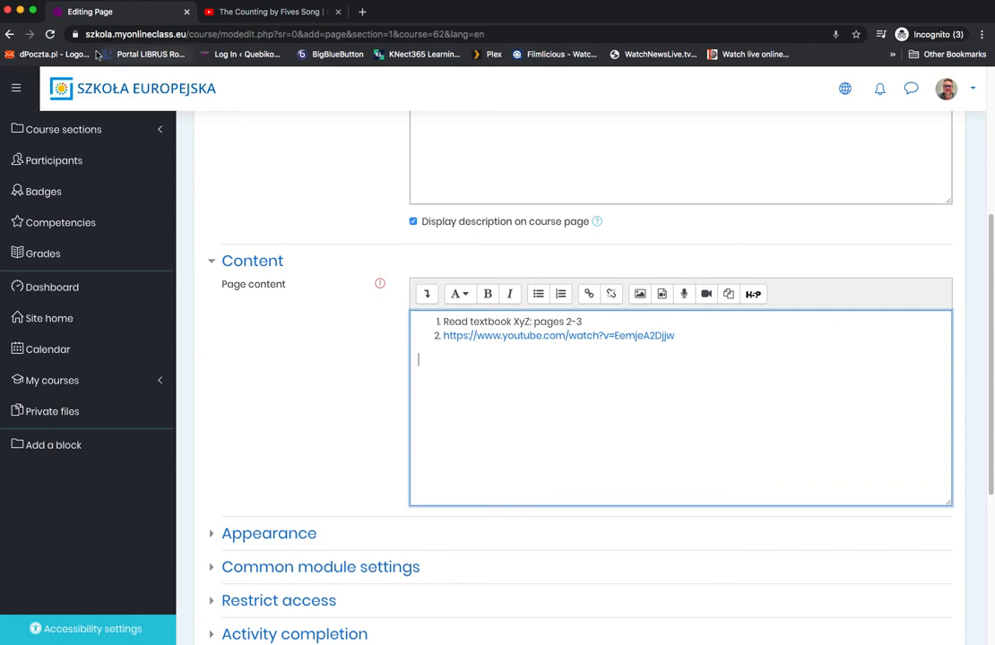
scroll(486, 401, "up", 3)
scroll(486, 400, "down", 2)
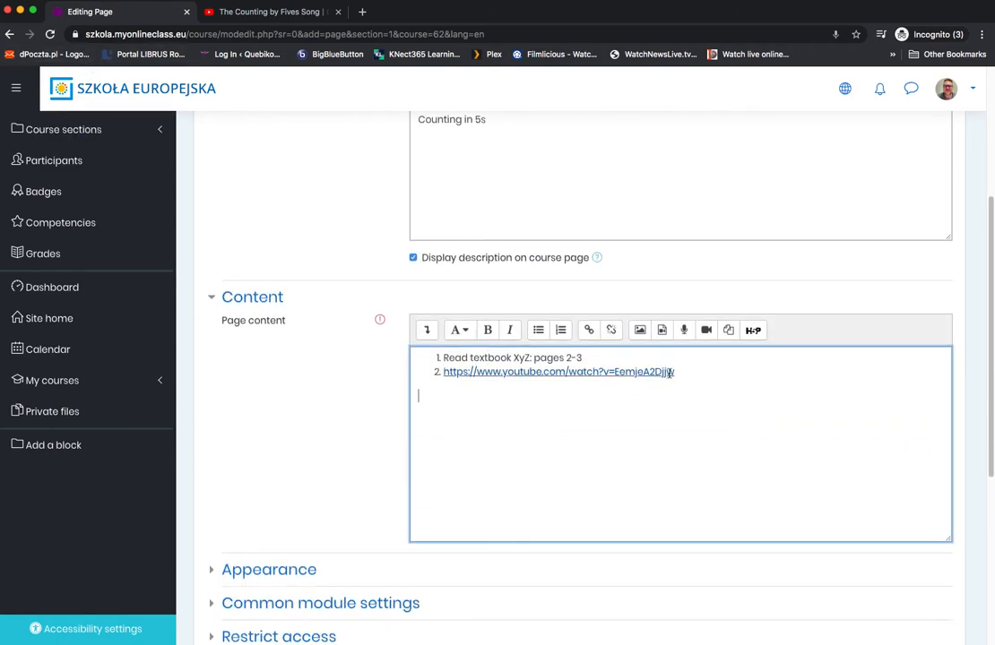
scroll(467, 433, "up", 5)
scroll(468, 435, "down", 7)
left_click(691, 276)
key("Return")
key("Return")
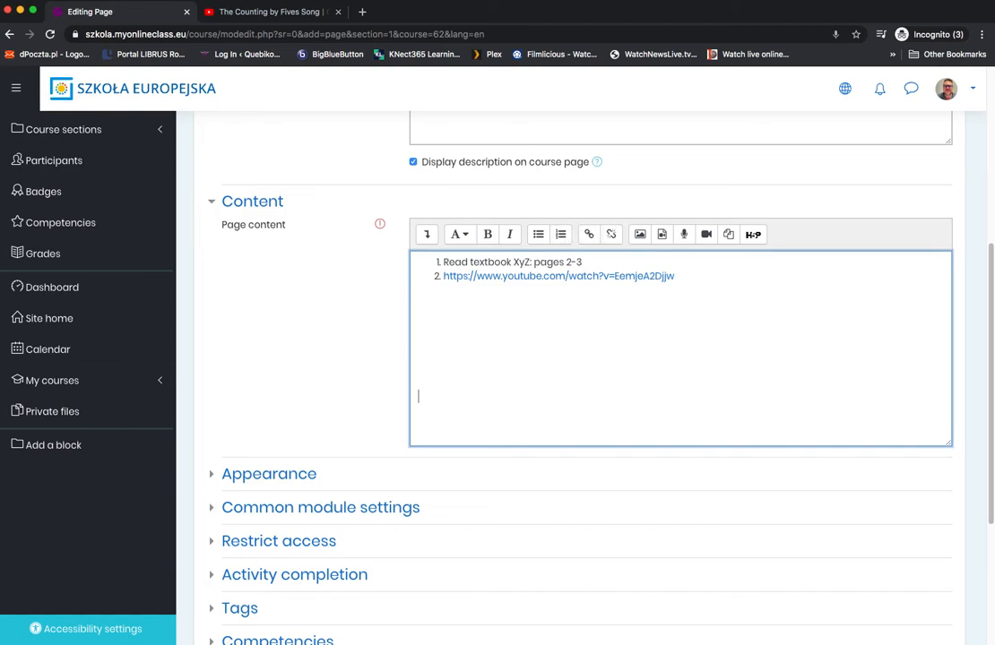
key("Return")
left_click(669, 298)
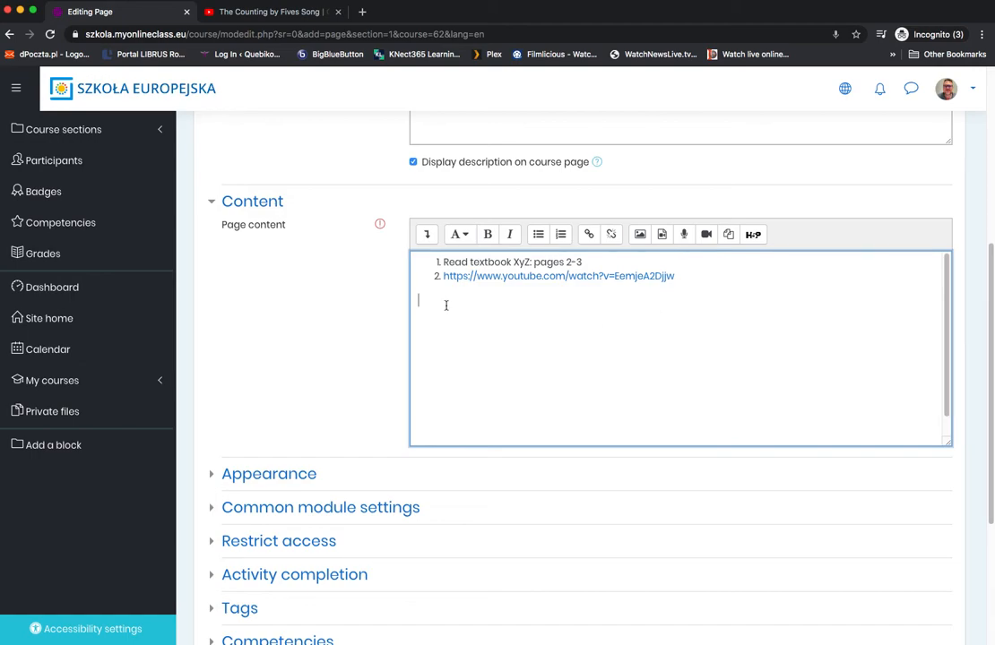
key("Return")
key("Return")
key("Return")
key("Return")
key("Return")
Step: Add a third numbered item reading "Please listen to the voice recording:" below the YouTube link in the page content
scroll(455, 366, "down", 3)
scroll(433, 308, "up", 3)
scroll(444, 385, "down", 3)
scroll(448, 395, "down", 1)
scroll(448, 399, "up", 5)
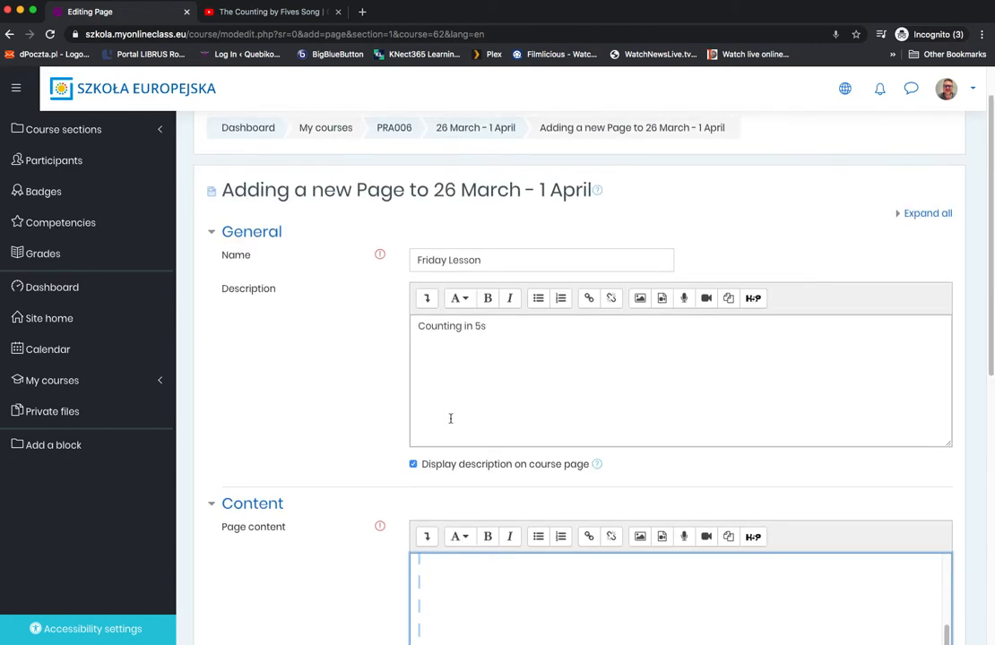
scroll(450, 399, "down", 4)
scroll(453, 390, "up", 3)
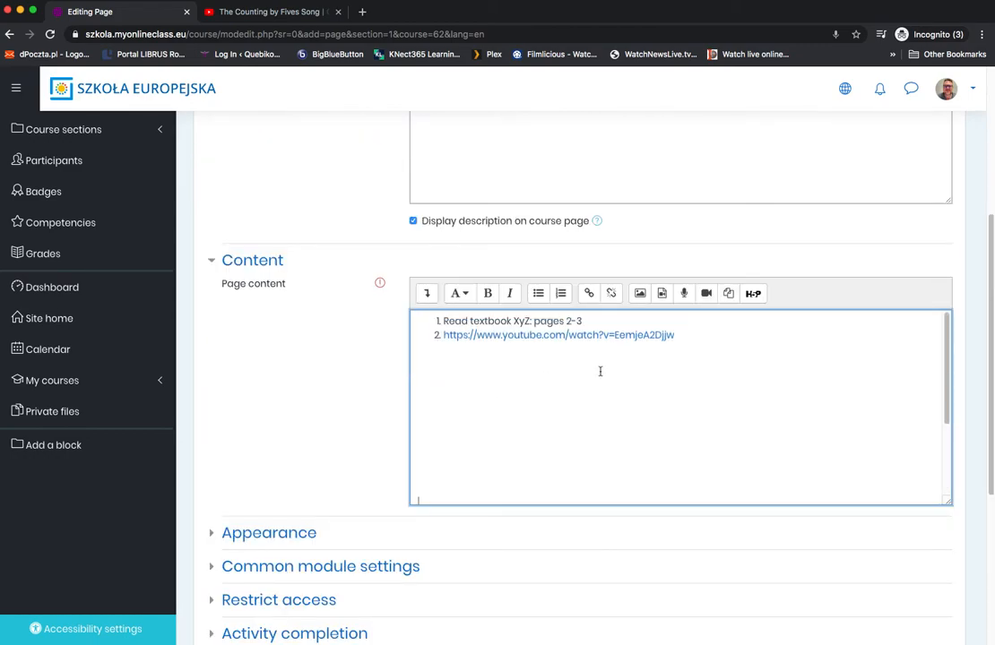
left_click(688, 339)
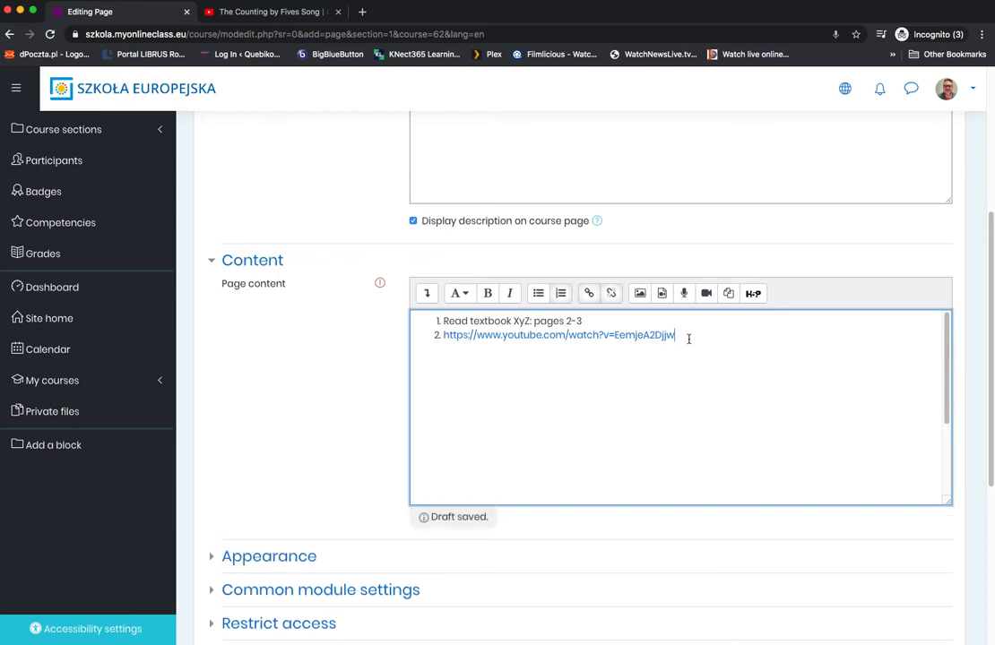
key("Return")
type("Please listen to the vopi")
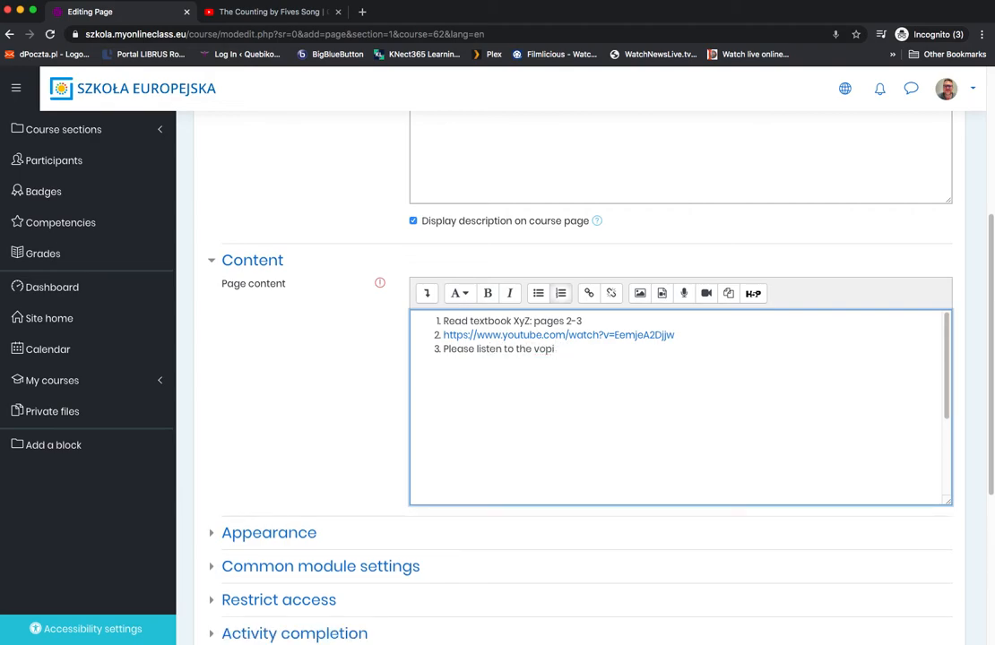
type("ce recr")
type("ding:")
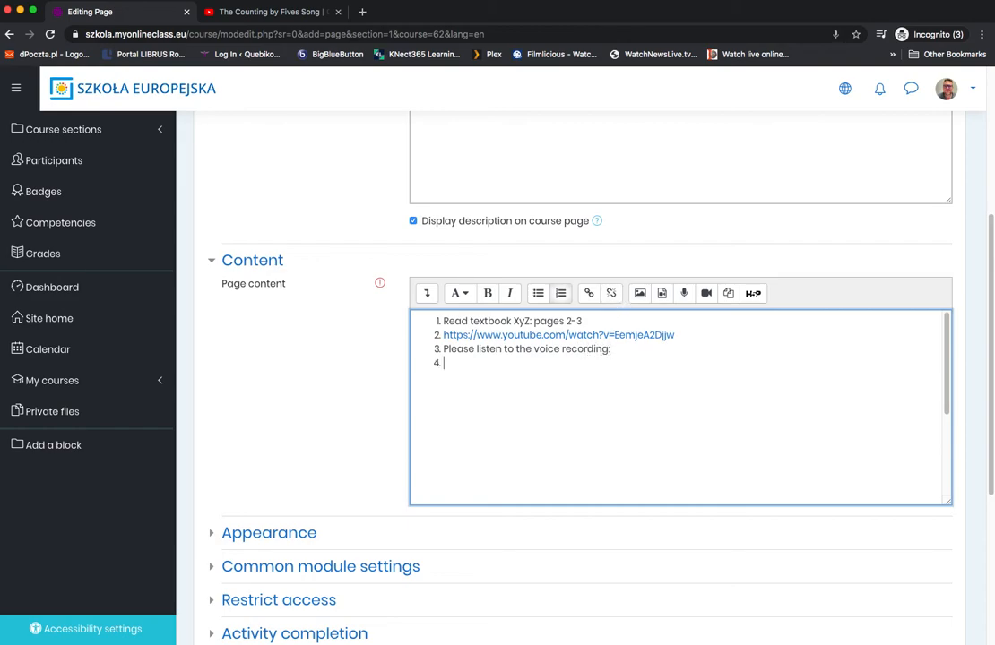
Step: End the numbered list, record an audio clip below it, play it back and attach the recording
left_click(484, 364)
key("Return")
left_click(685, 296)
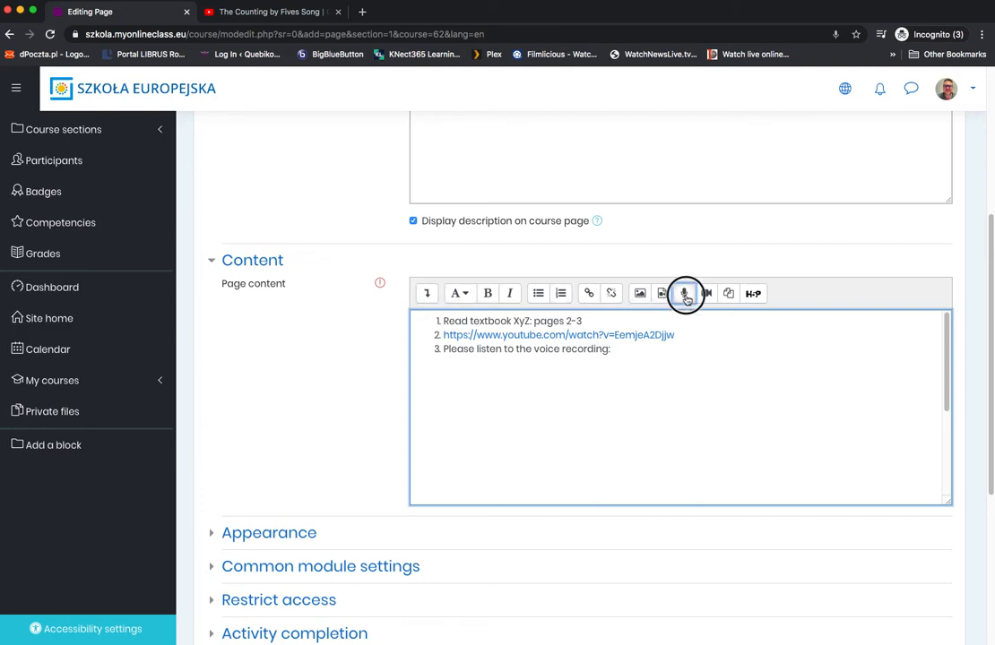
left_click(521, 380)
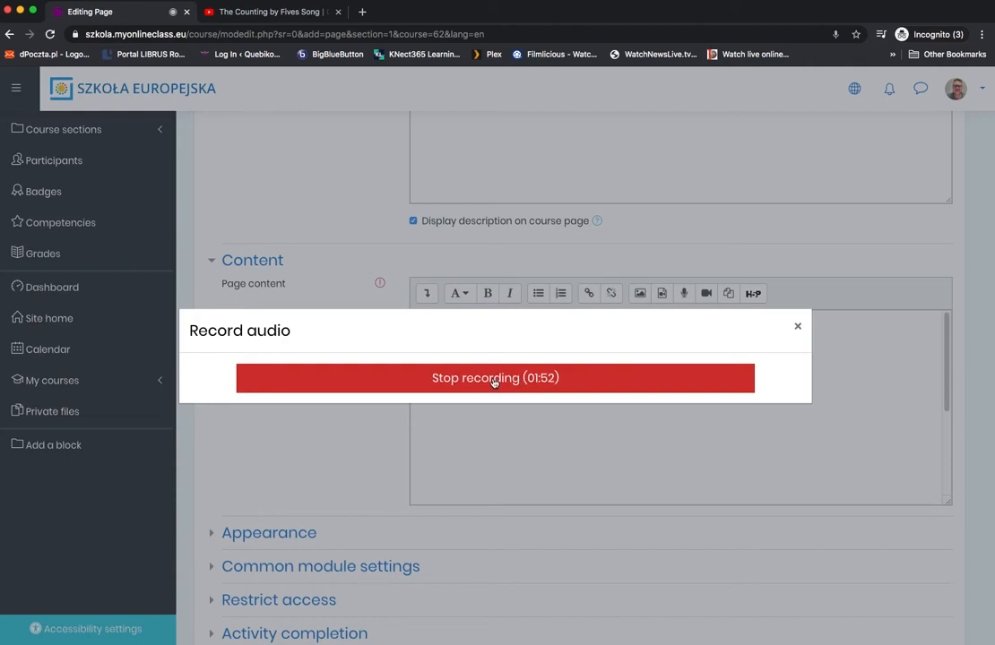
left_click(496, 381)
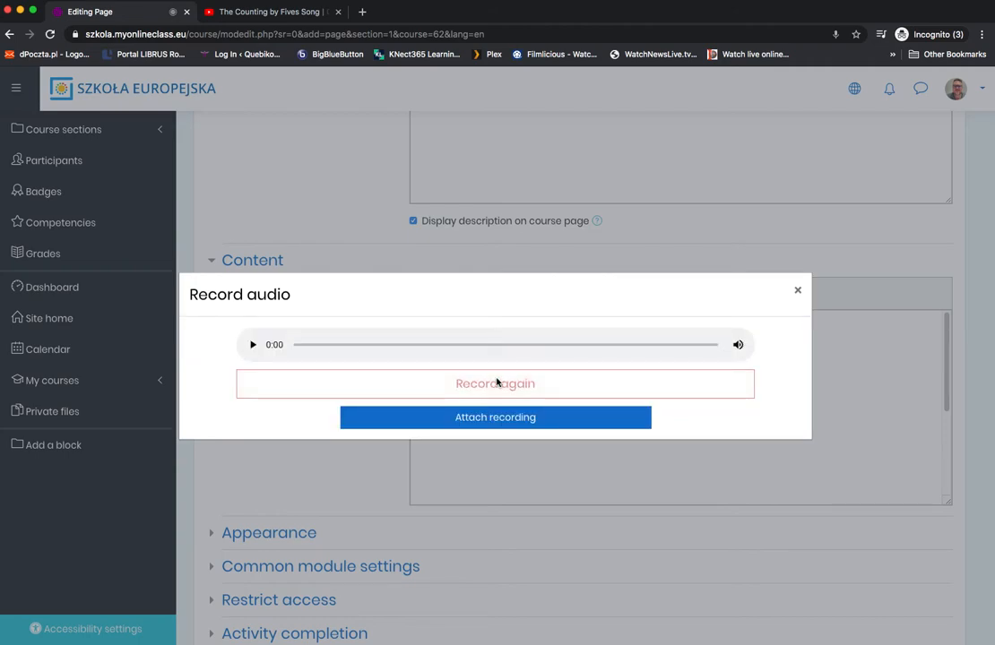
left_click(253, 346)
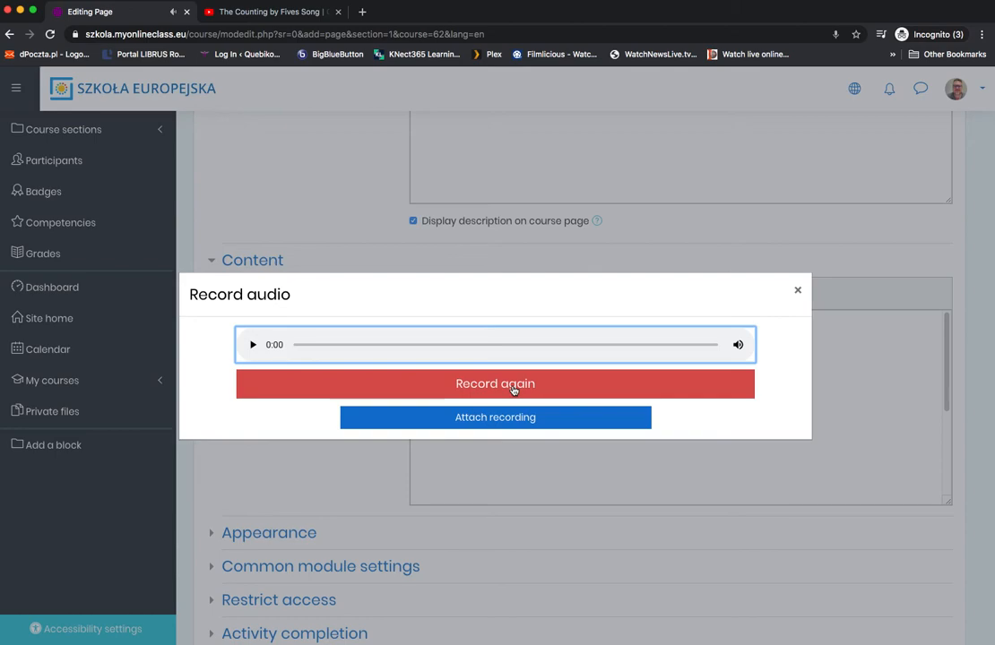
left_click(505, 419)
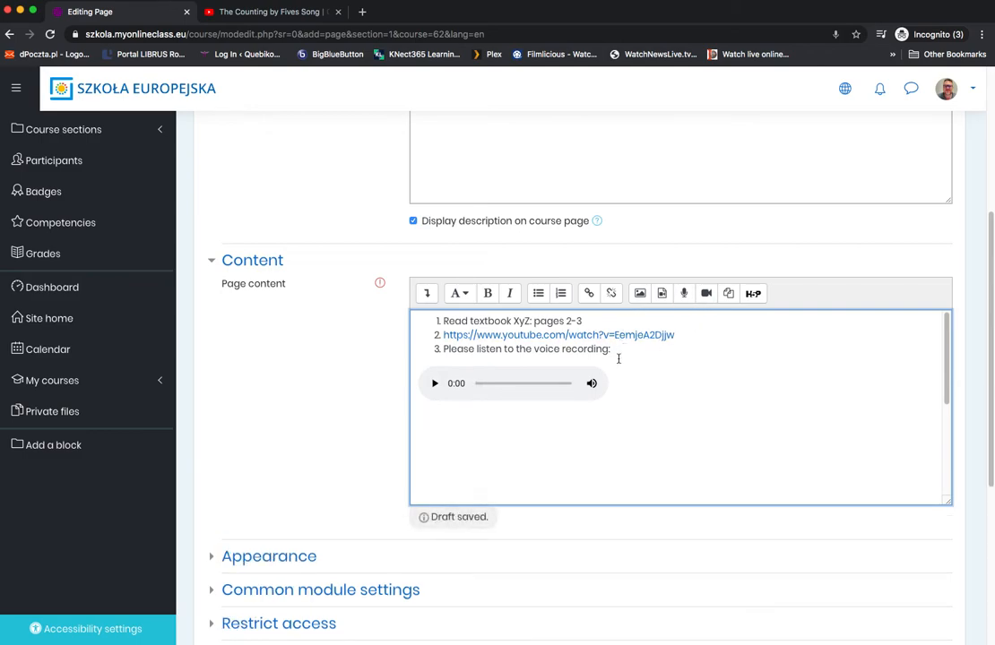
Step: Start a new numbered item below the audio clip and record a short video for it, allowing the site to use the camera
left_click(563, 294)
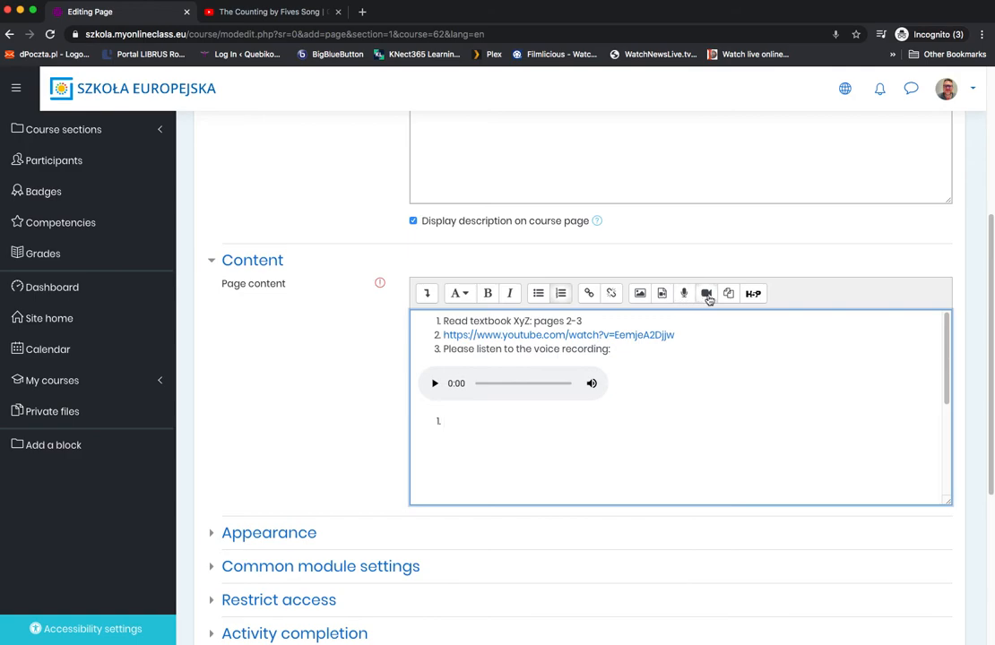
left_click(707, 295)
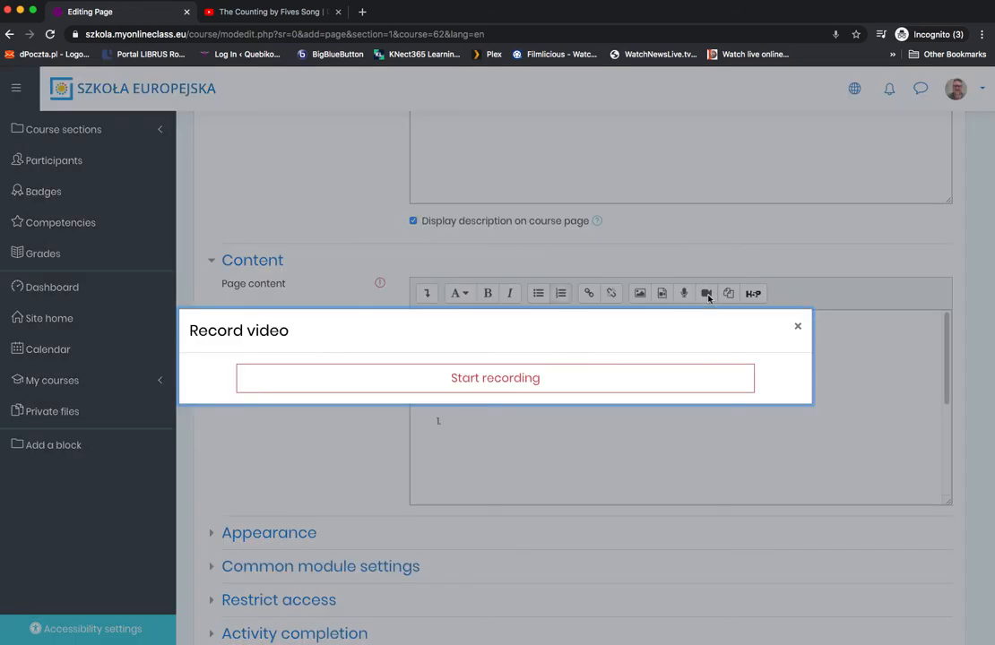
left_click(510, 382)
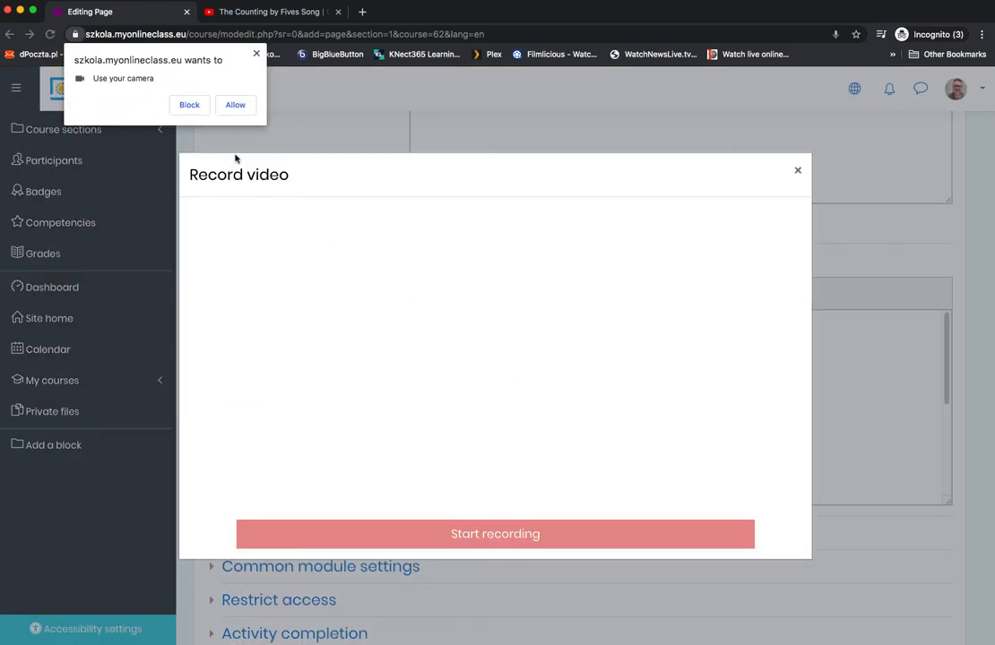
left_click(235, 105)
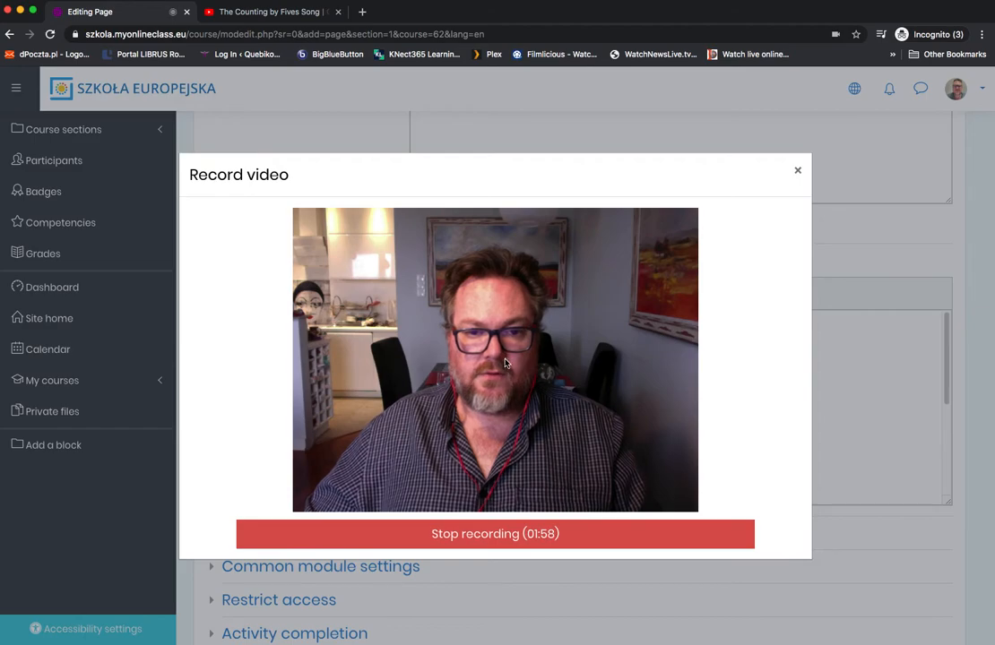
left_click(503, 536)
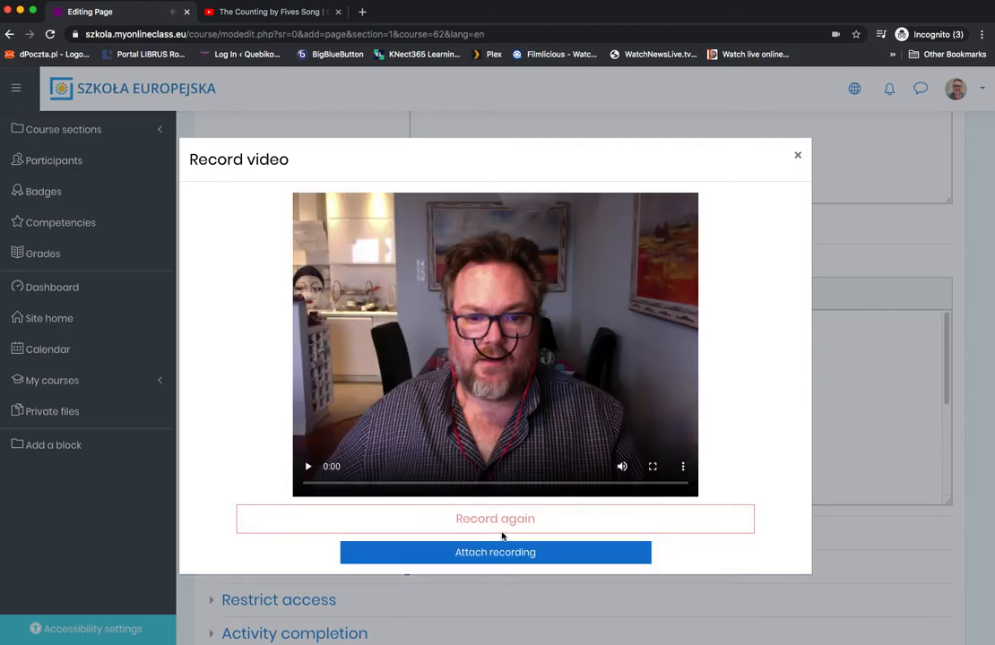
Step: Record the video again, attach it to the page content and place the text cursor on the line below it
left_click(500, 519)
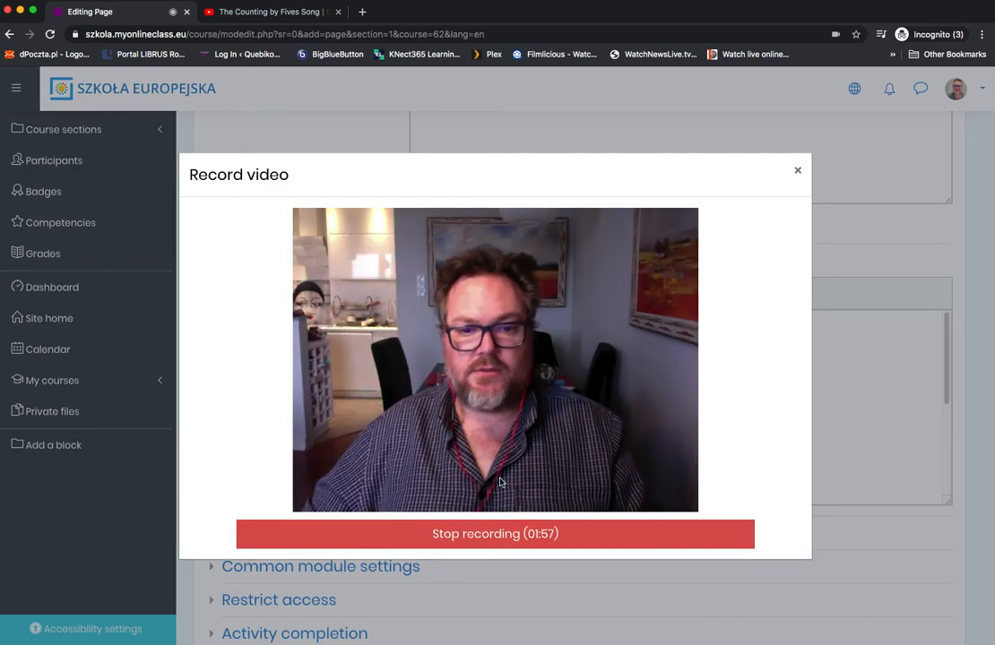
left_click(525, 537)
left_click(522, 554)
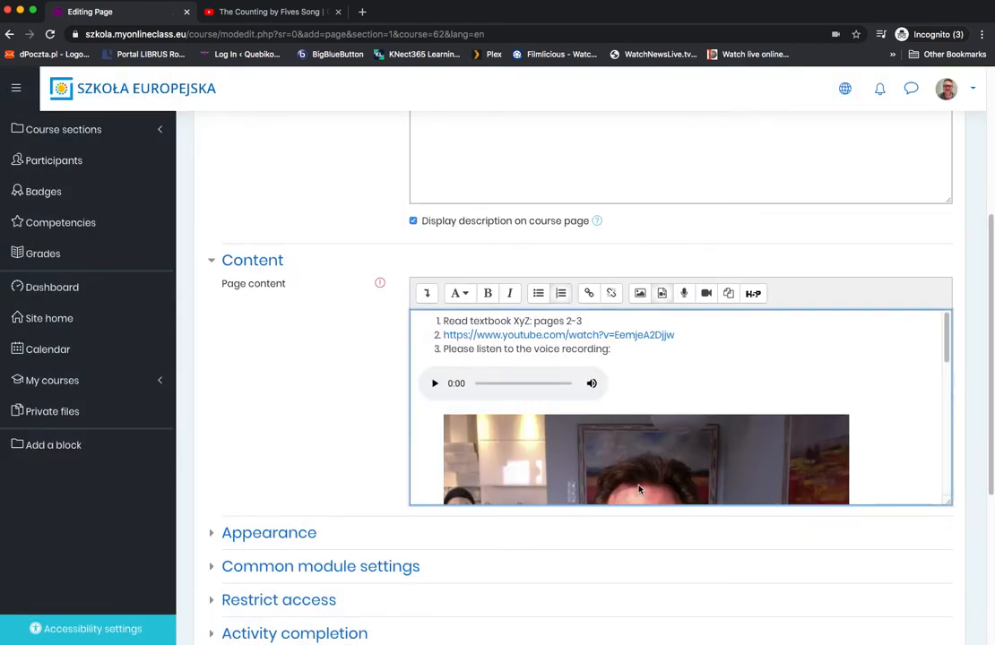
scroll(554, 421, "down", 3)
scroll(610, 485, "down", 2)
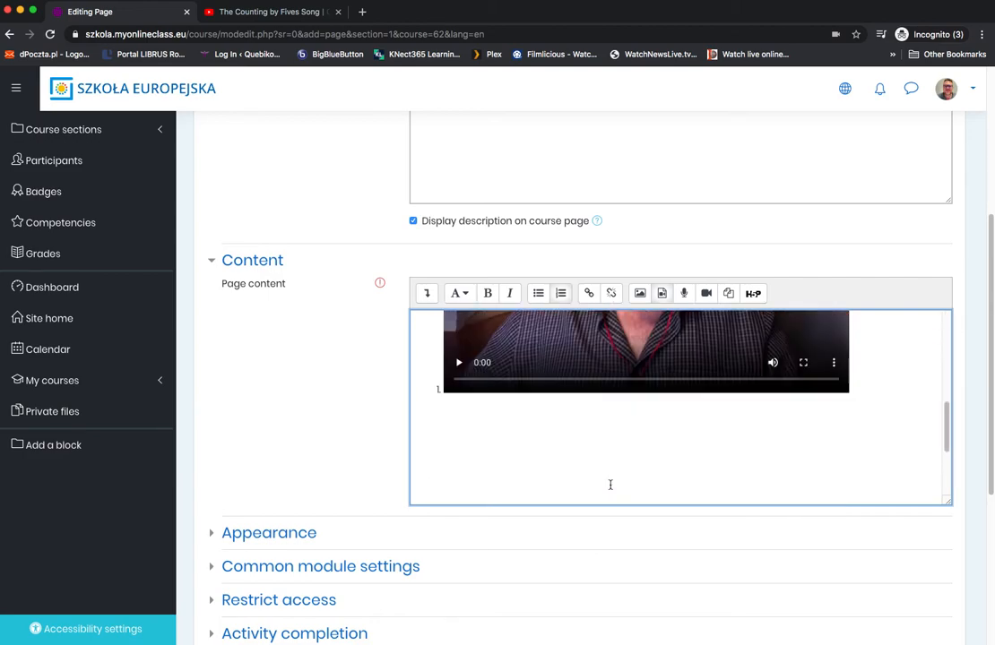
left_click(486, 411)
scroll(462, 468, "down", 1)
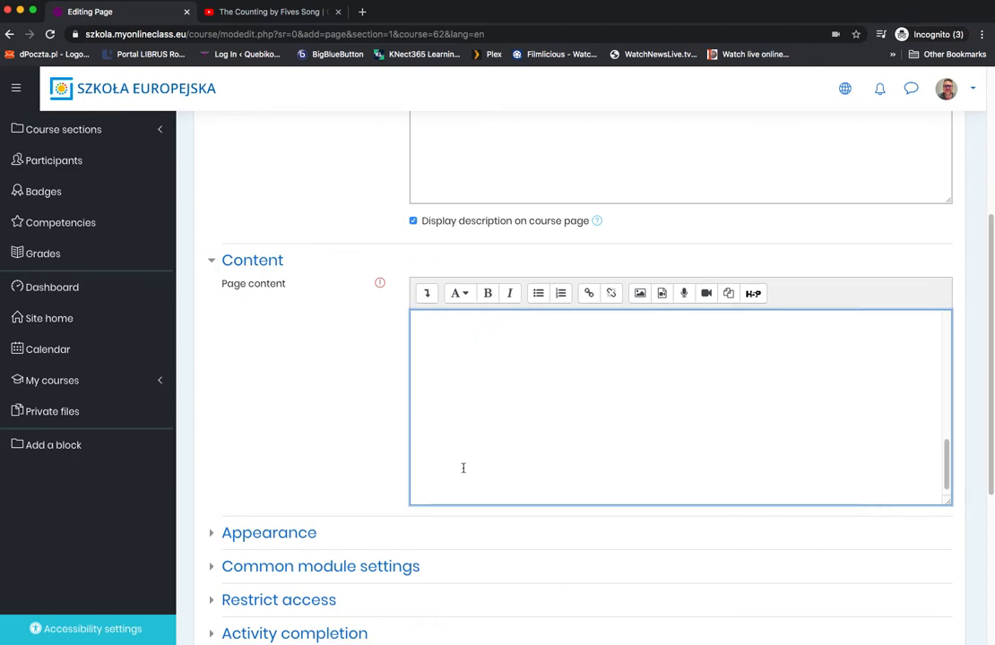
Step: Return to the Google results for "counting in 5s" in the YouTube tab and open Twinkl's Counting in 5s KS1 Numeracy Resources page
left_click(291, 15)
scroll(227, 350, "down", 3)
scroll(228, 350, "up", 3)
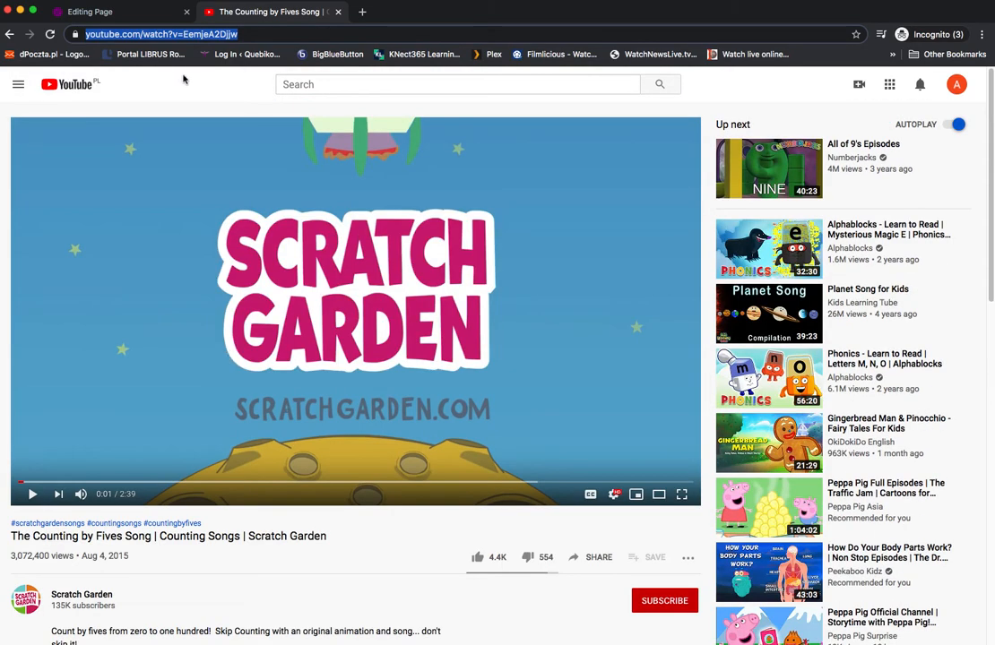
left_click(10, 35)
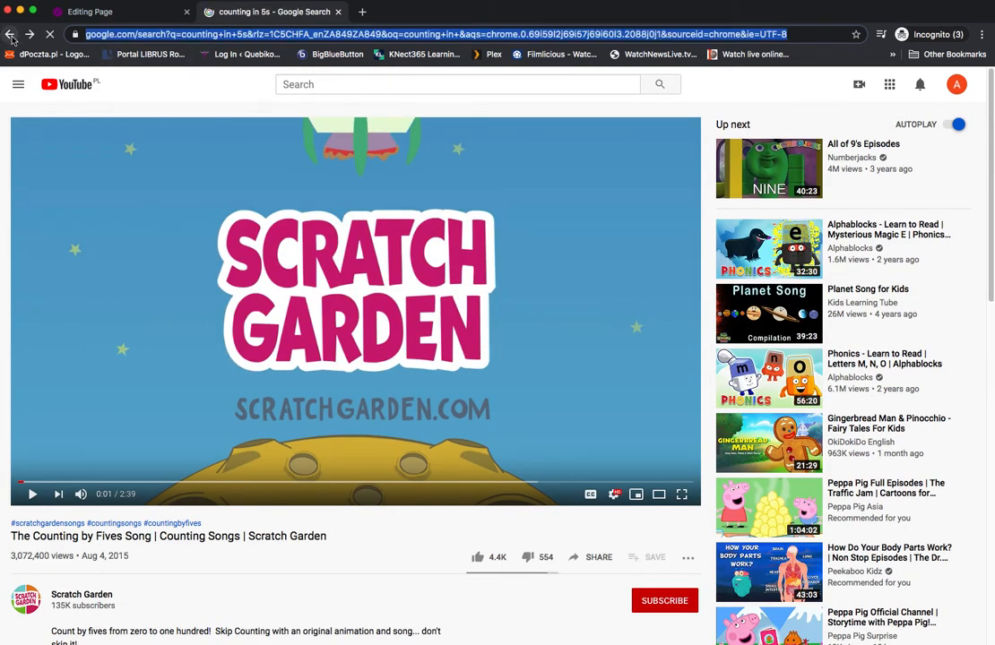
scroll(155, 282, "down", 5)
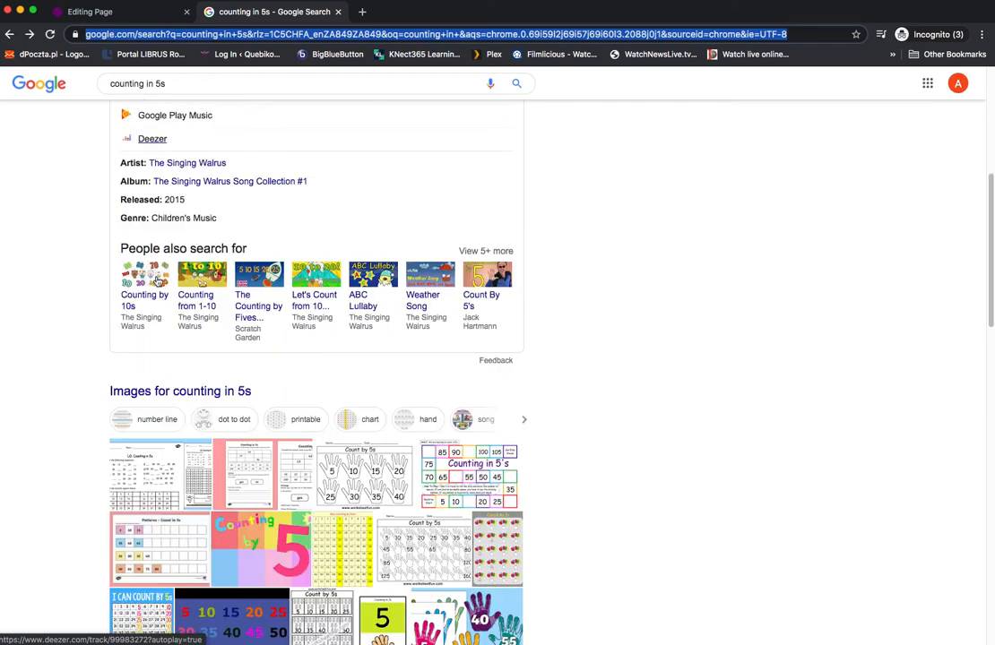
scroll(155, 280, "down", 2)
scroll(207, 360, "down", 3)
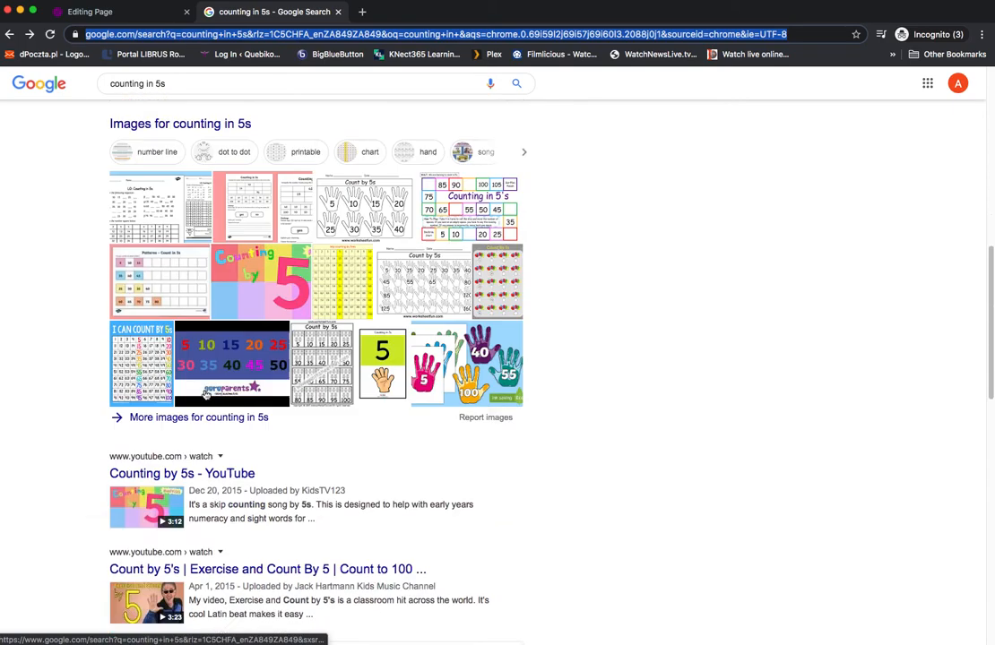
scroll(207, 359, "down", 3)
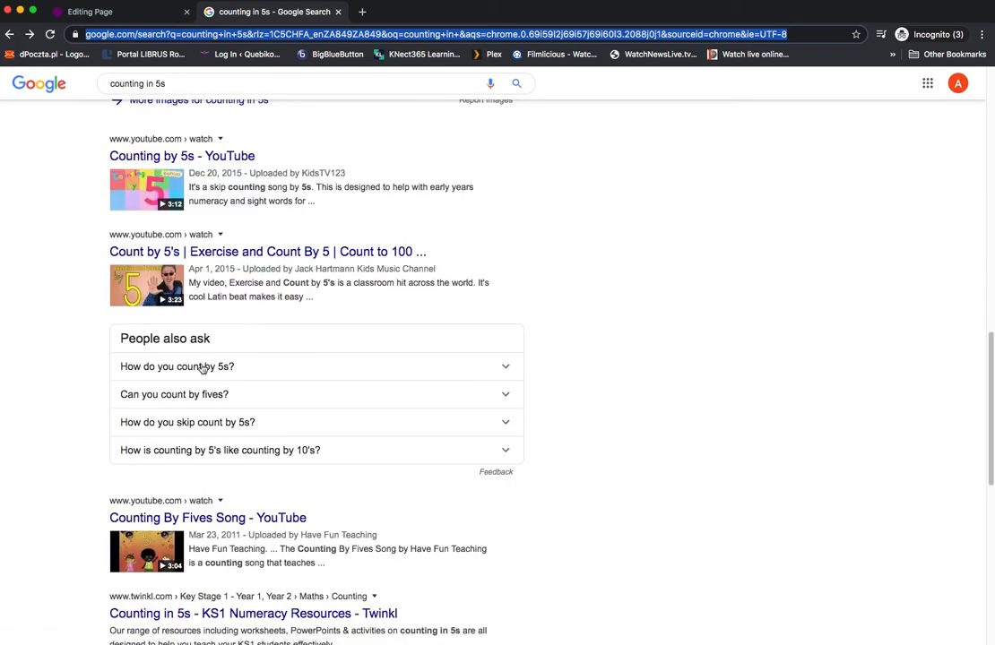
scroll(205, 358, "down", 2)
scroll(208, 408, "down", 2)
left_click(215, 404)
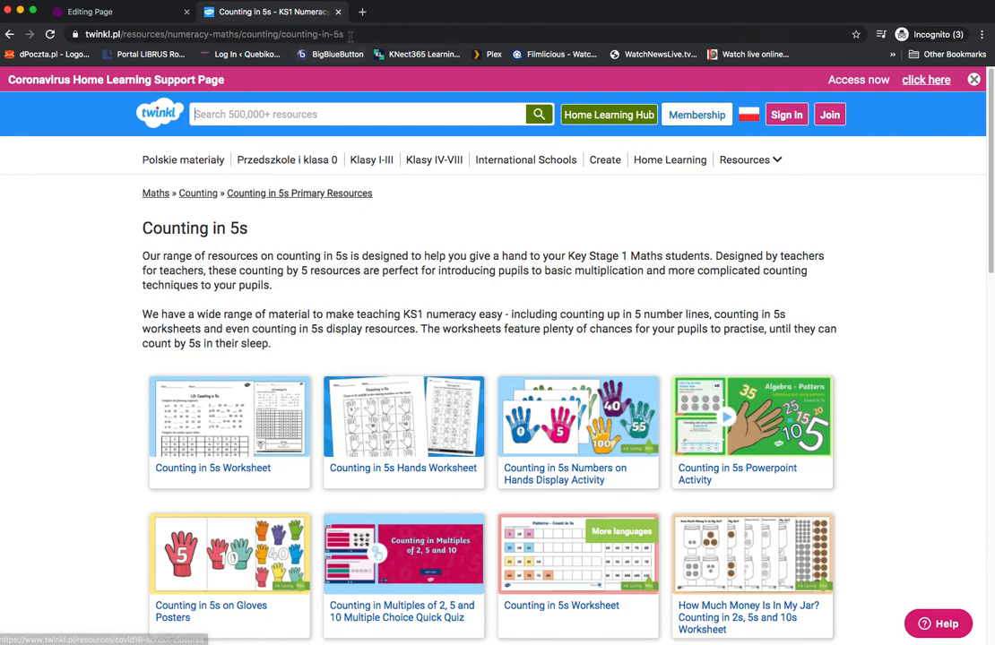
Step: Copy the address of the Twinkl Counting in 5s page and return to the page being edited
left_click(185, 28)
right_click(159, 34)
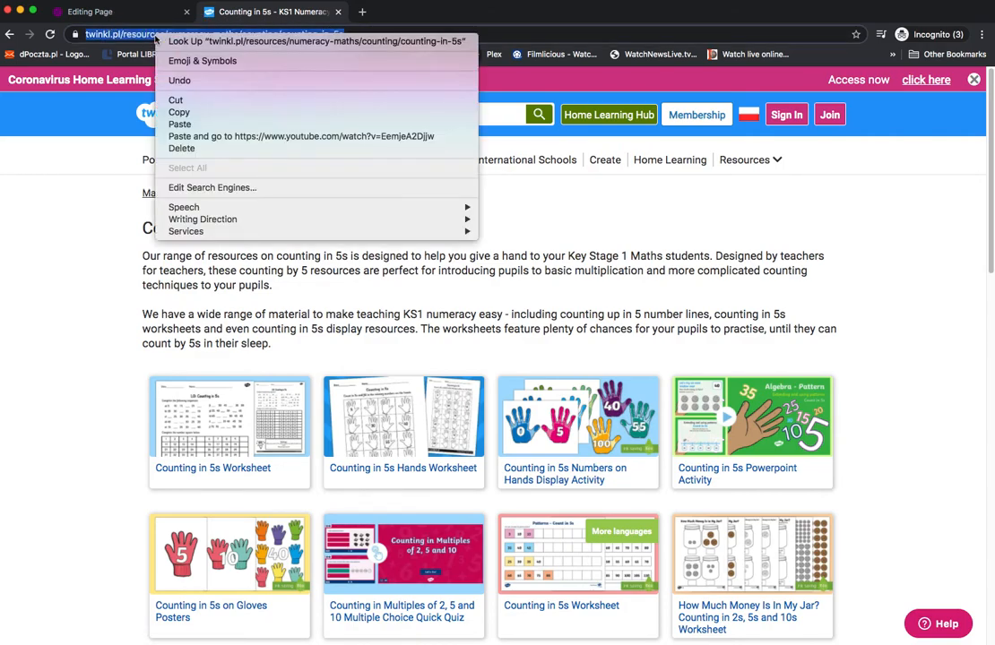
left_click(179, 112)
left_click(135, 12)
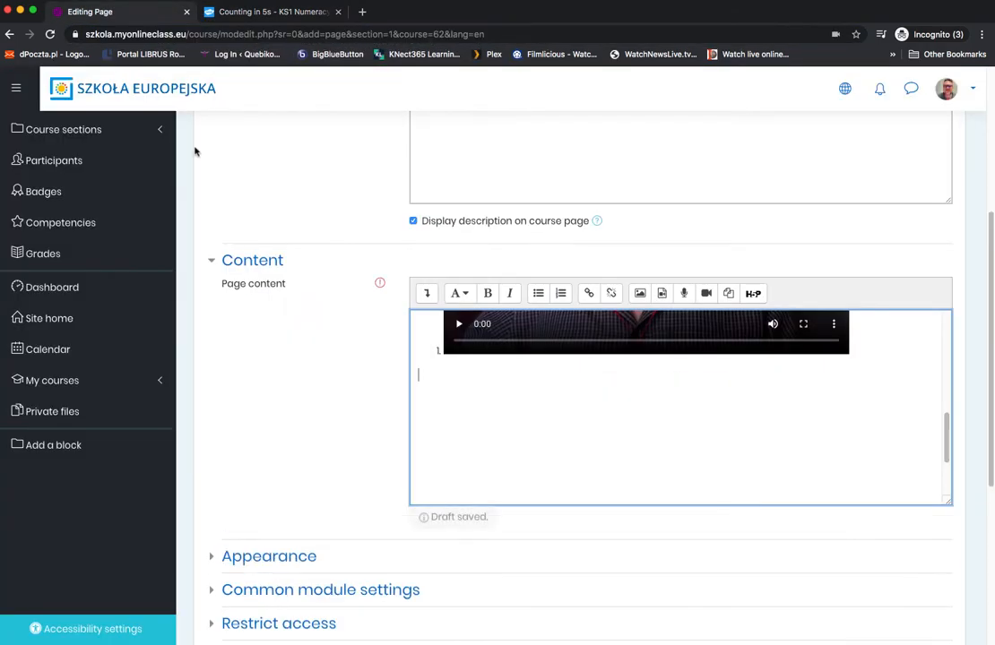
Step: Write "Please do the following in your spare time:" below the video and paste the copied Twinkl address on the line beneath it
left_click(427, 377)
type("Pl")
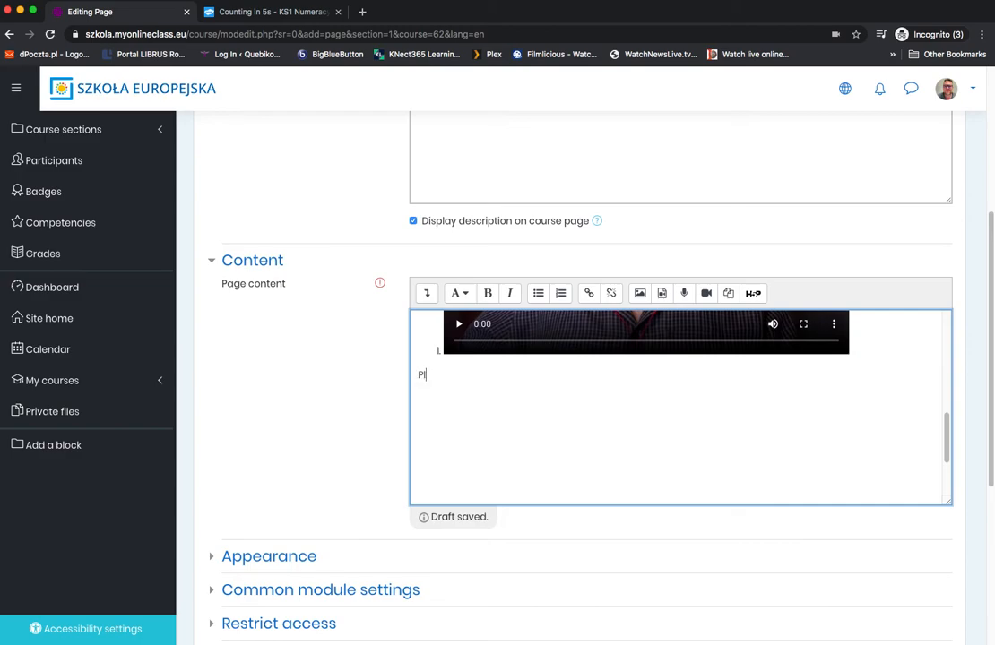
type("ease do the followoing")
key("BackSpace")
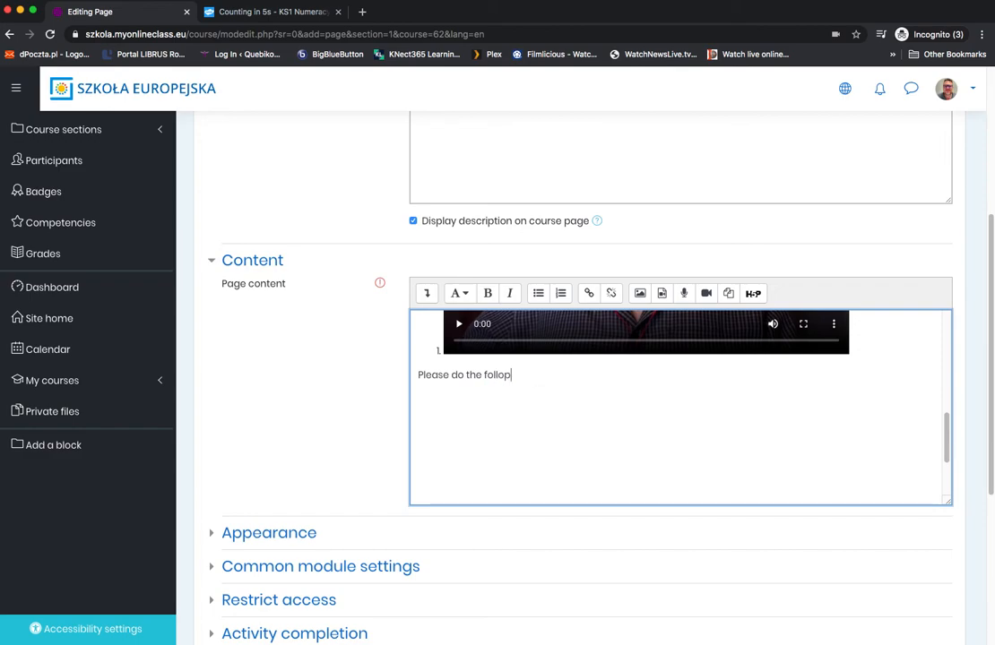
type("ing in your spare tim")
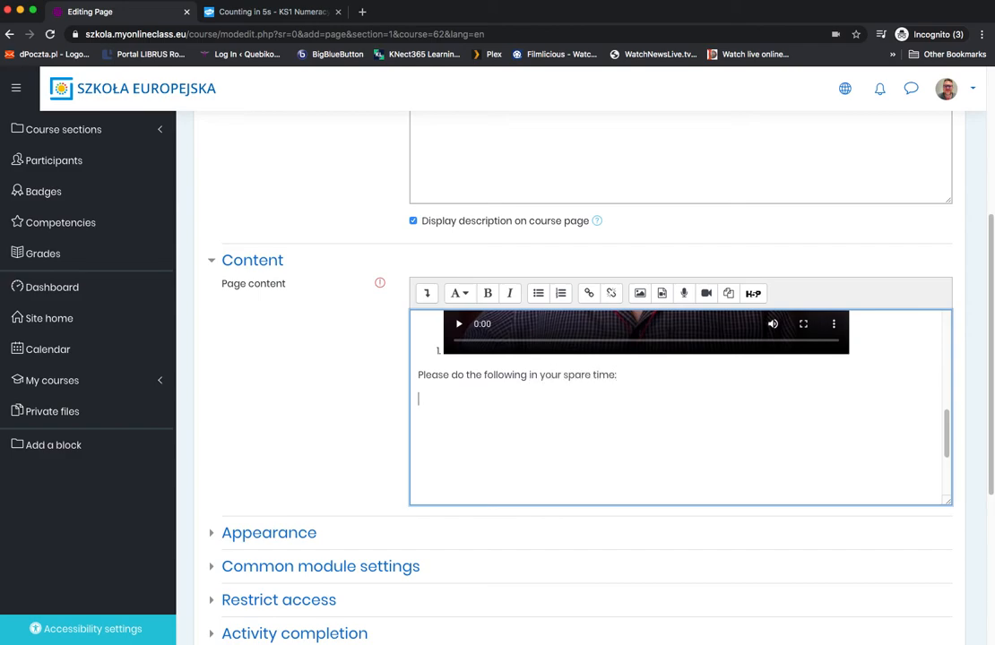
type("e:")
key("Return")
right_click(425, 399)
left_click(457, 474)
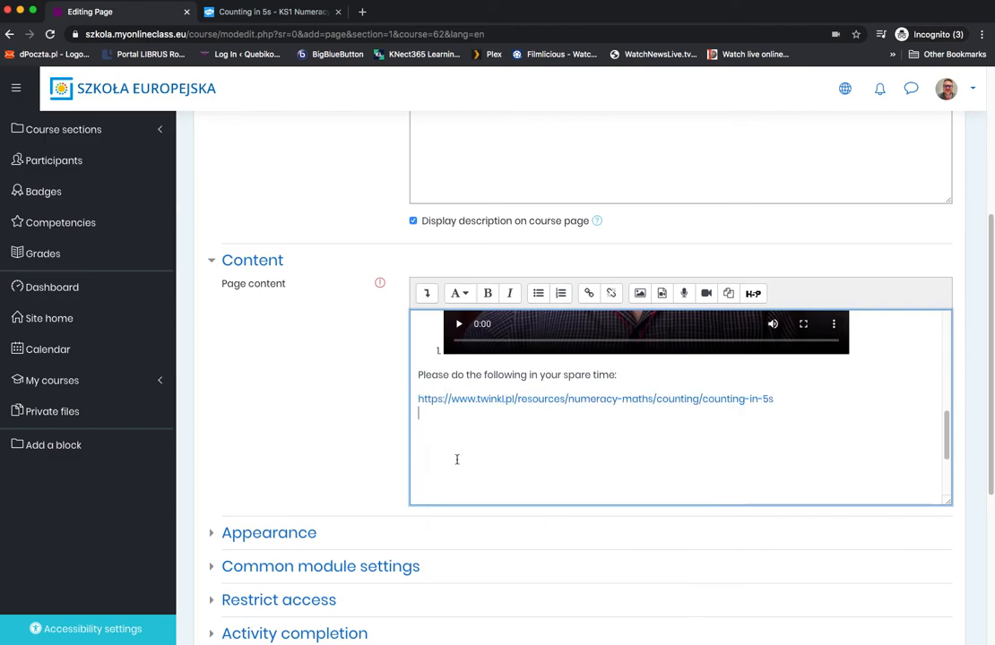
Step: Set the Twinkl link to open in a new window and insert an empty line above it
left_click(543, 398)
left_click(590, 295)
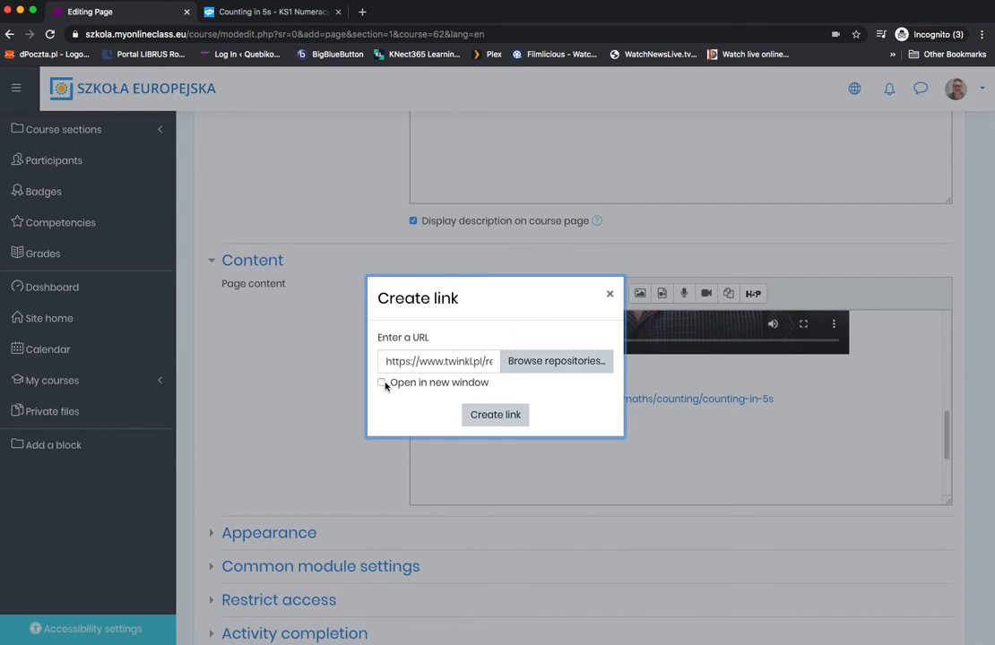
left_click(382, 385)
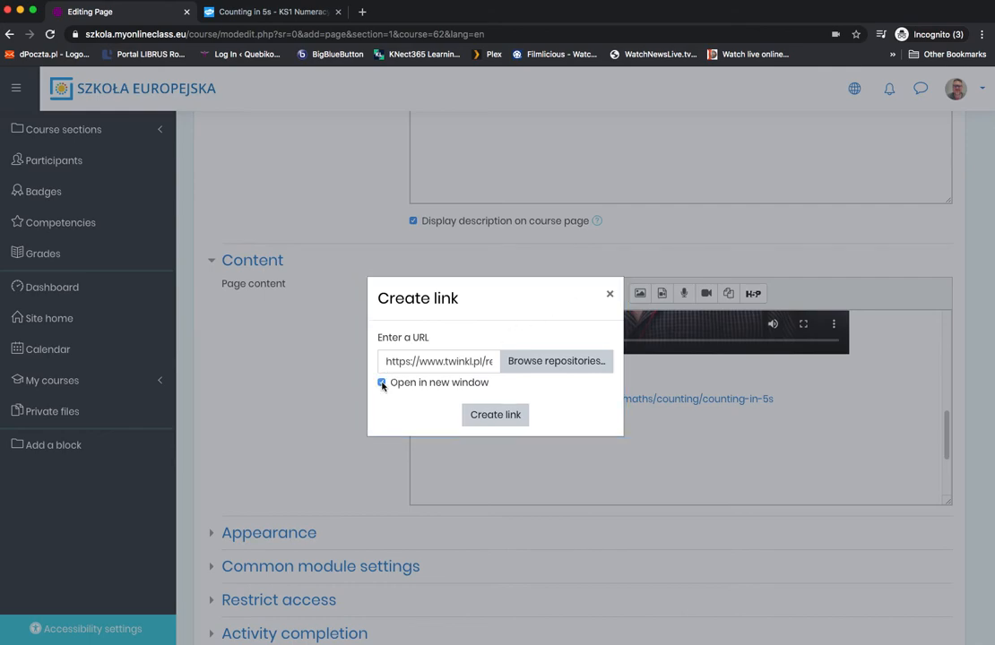
left_click(485, 413)
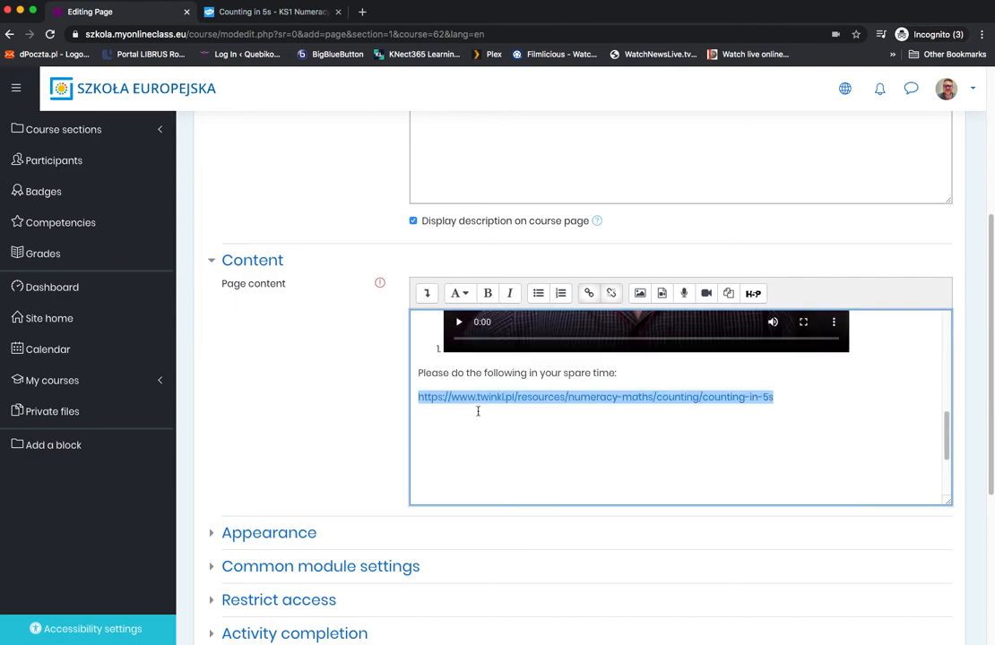
left_click(637, 375)
key("Return")
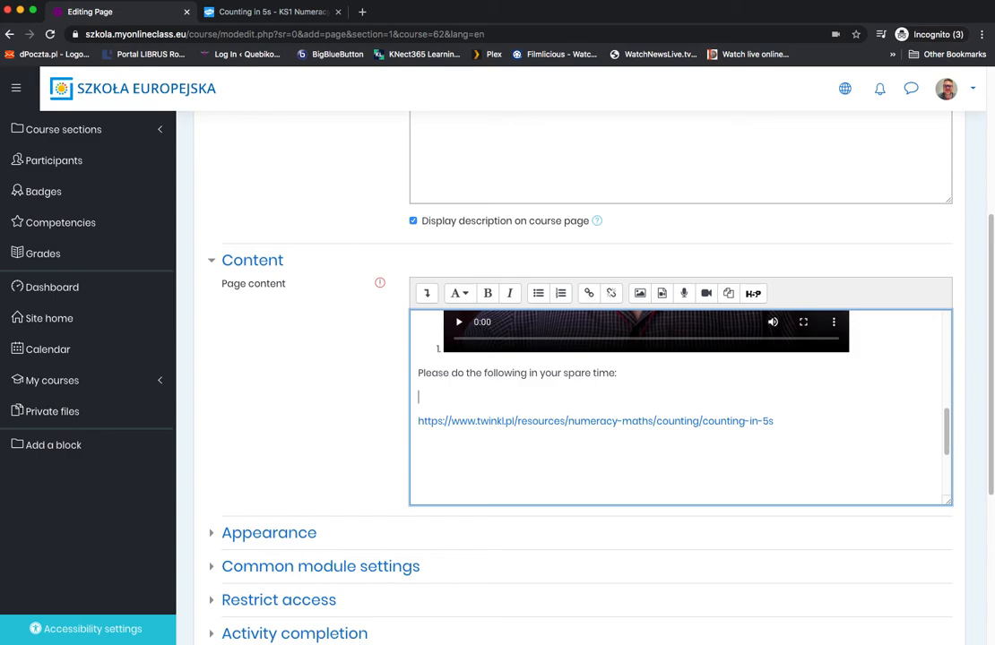
Step: Write "CLICK HERE" on the empty line above the Twinkl address and link it to the copied address, opening in a new window
type("CLICK HERE")
left_click_drag(469, 397, 420, 397)
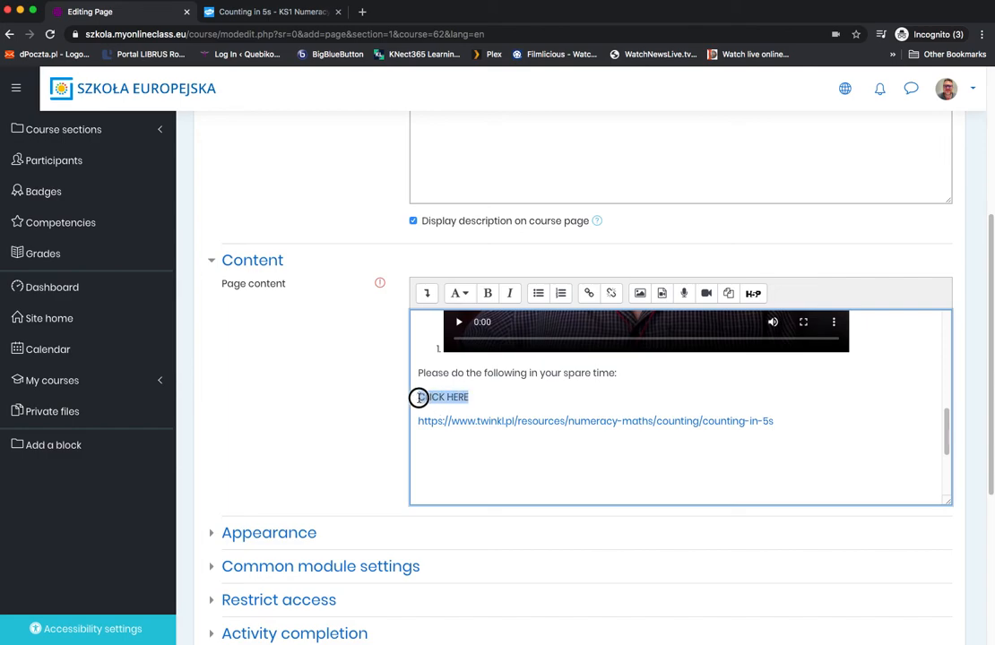
left_click(589, 294)
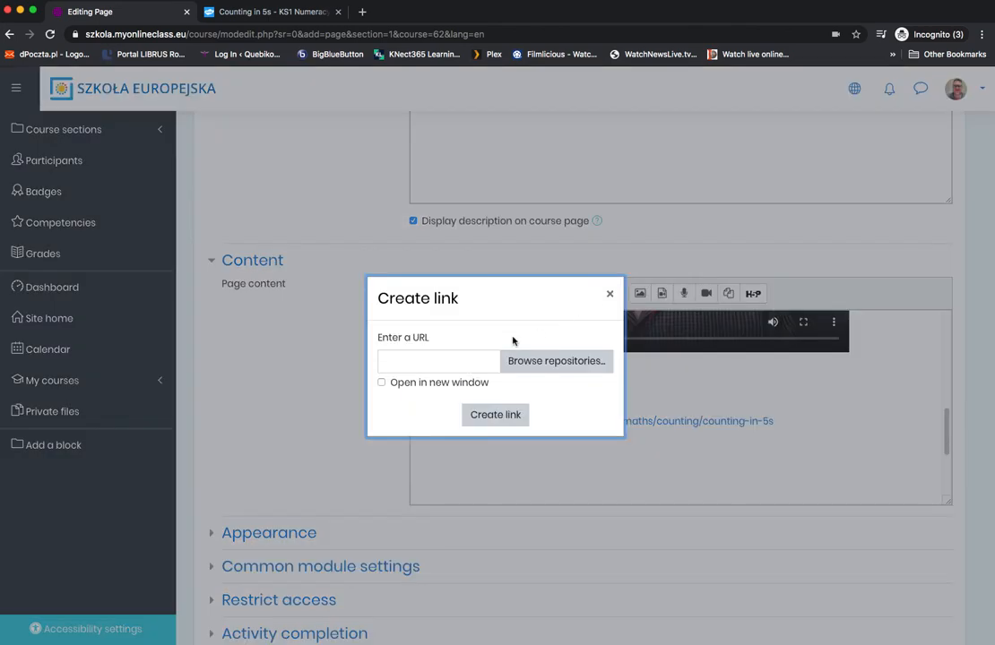
right_click(440, 360)
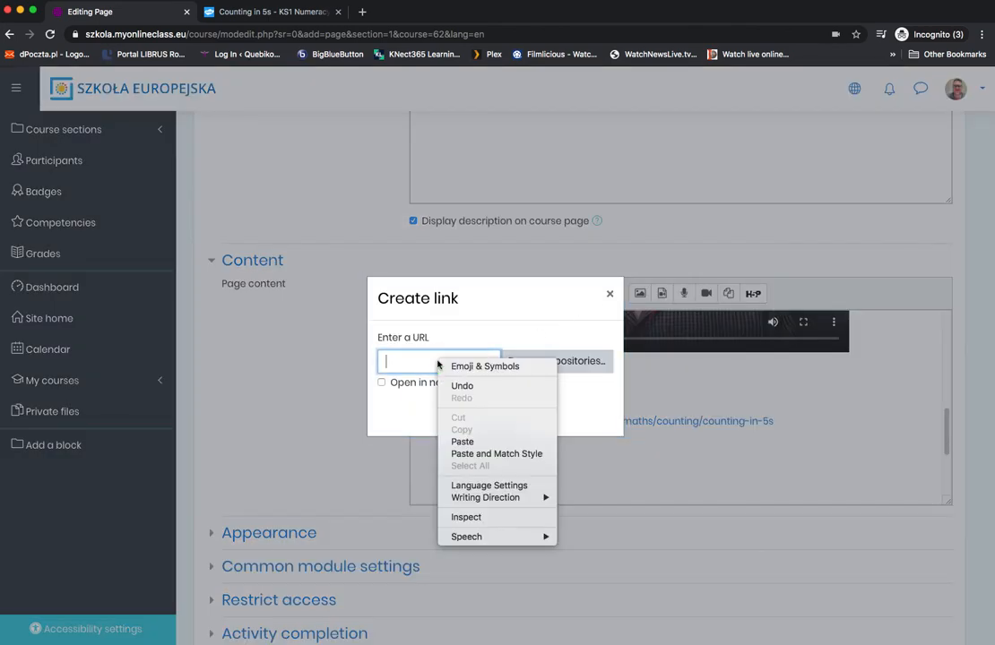
left_click(463, 440)
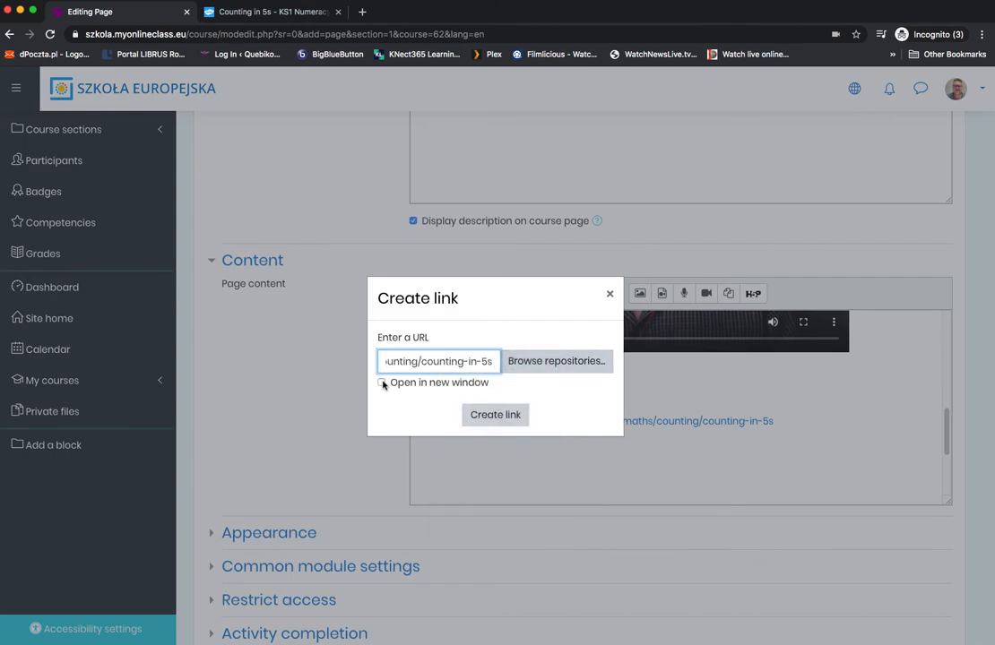
left_click(382, 383)
left_click(495, 414)
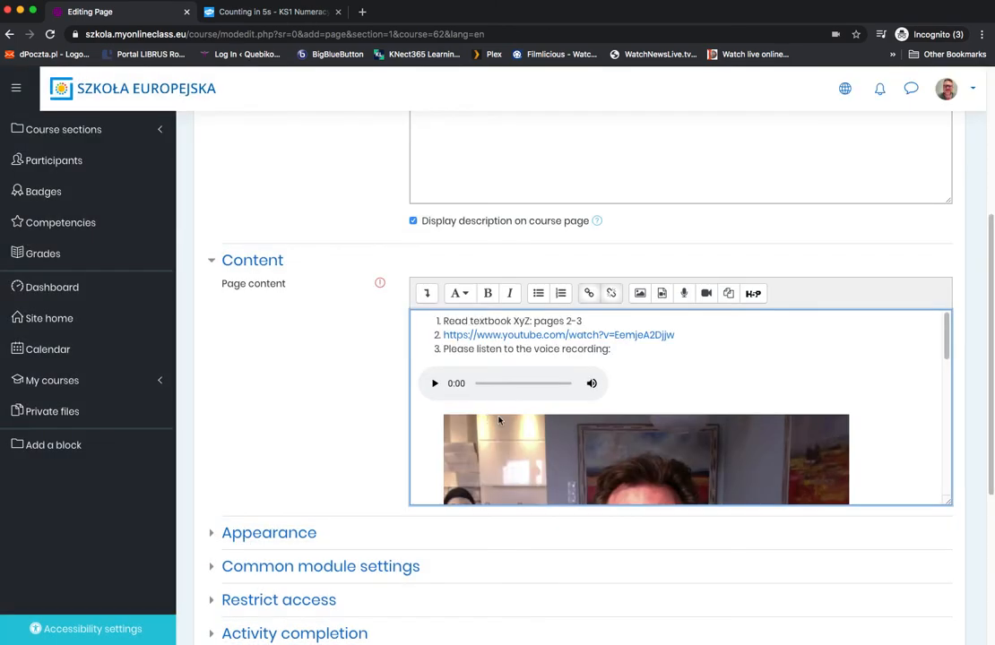
Step: Underline "Please" and strike through "following" in the spare-time sentence, using the editor's extended formatting options
left_click(478, 352)
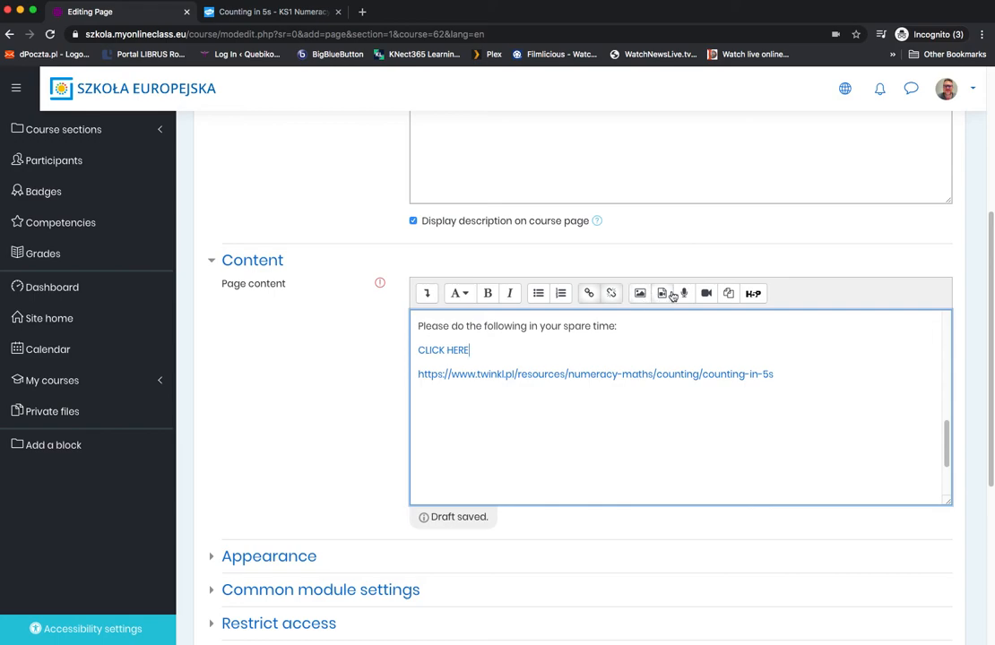
left_click(428, 295)
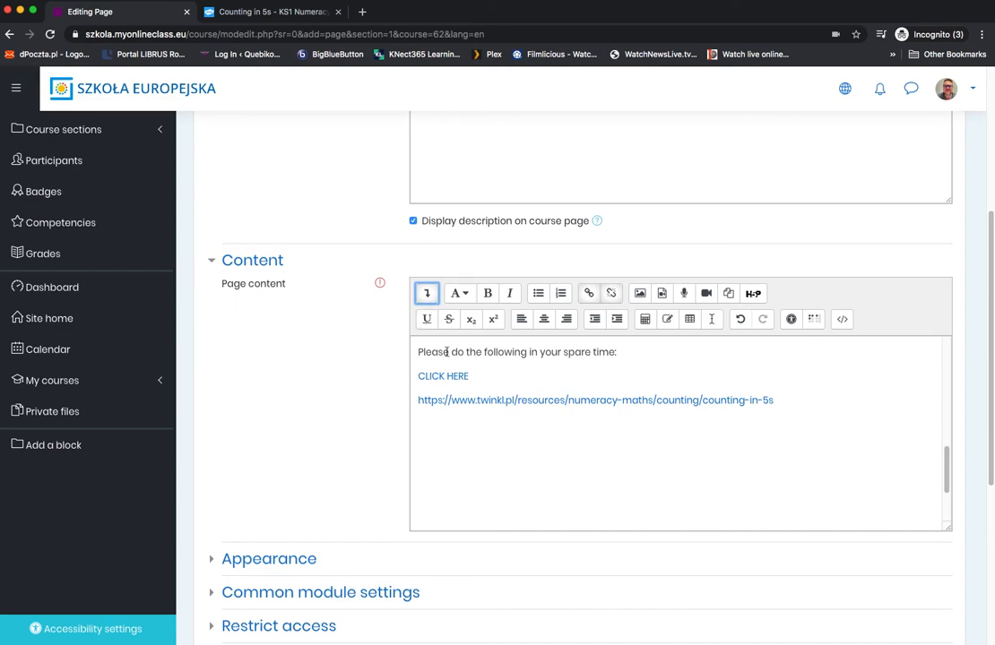
left_click_drag(419, 352, 451, 354)
left_click(427, 319)
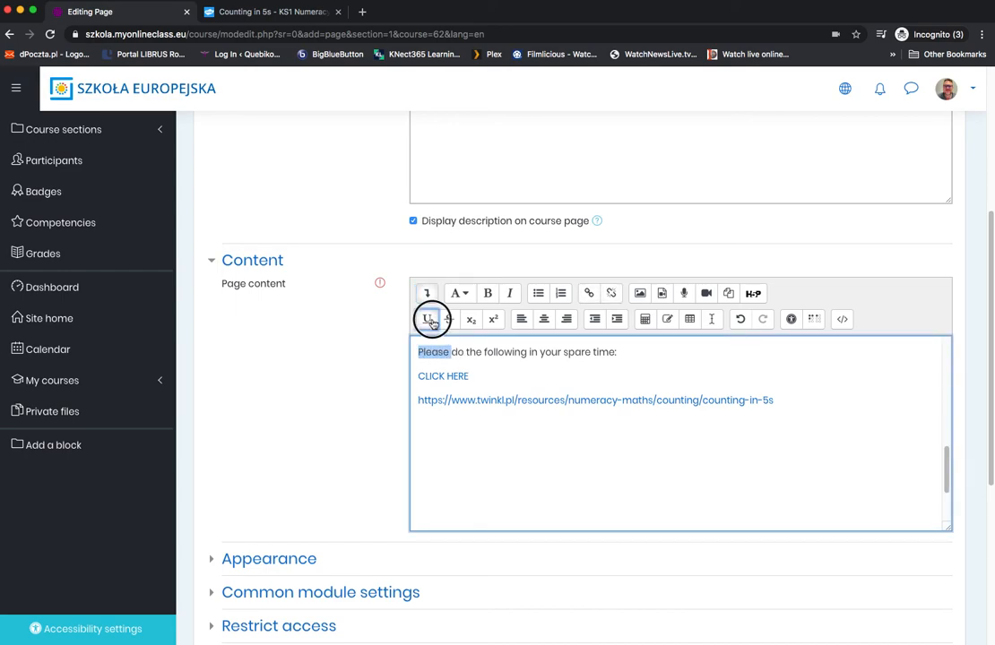
left_click_drag(483, 352, 525, 351)
left_click(449, 319)
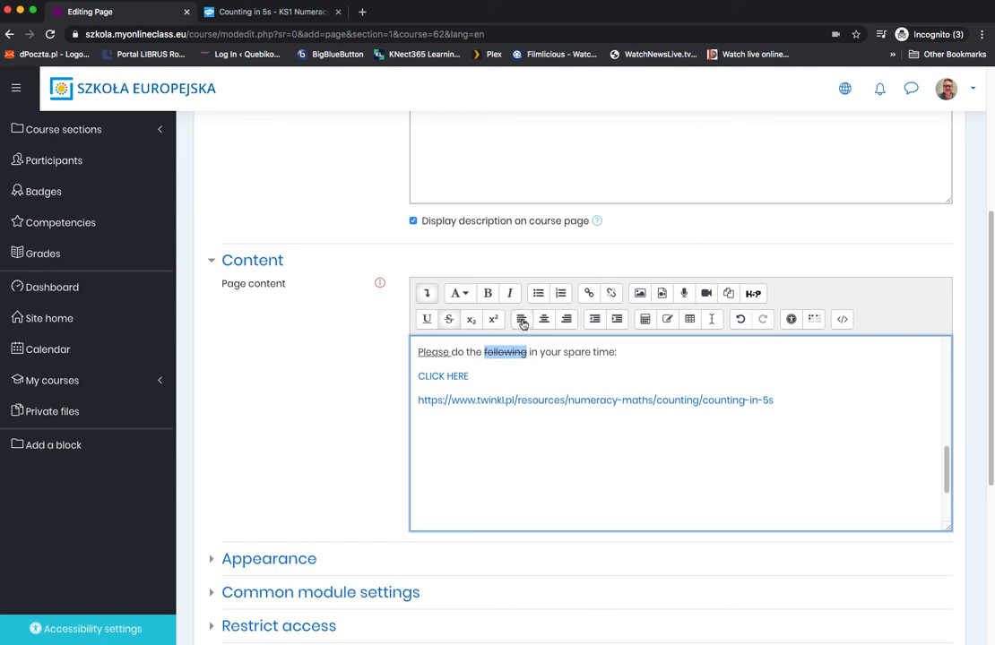
left_click(565, 352)
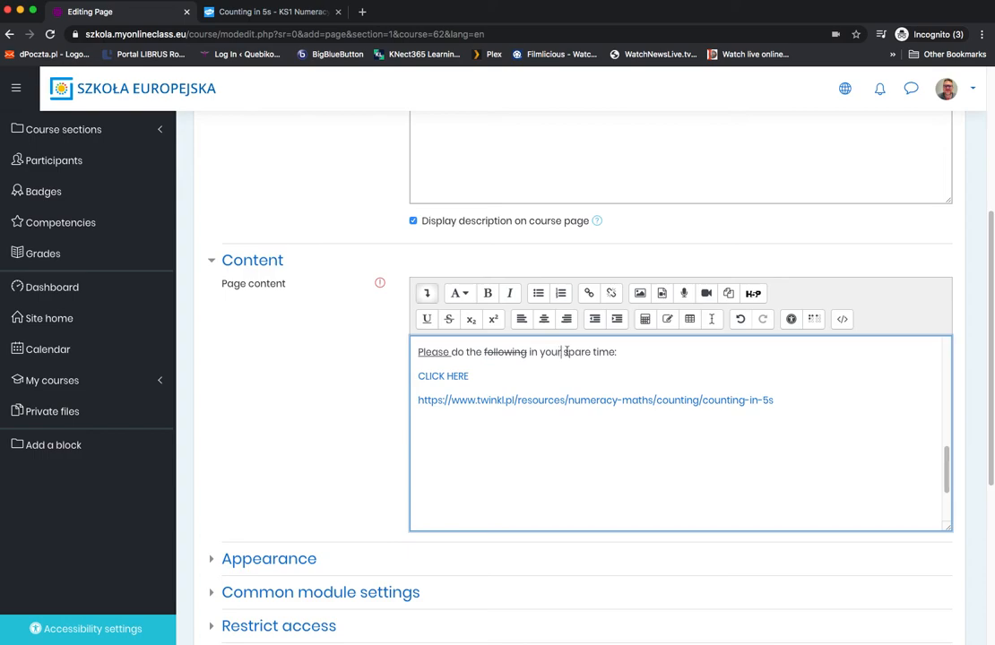
Step: Examine the equation editor, the special character list and the table creation options, closing each without inserting anything
left_click(645, 320)
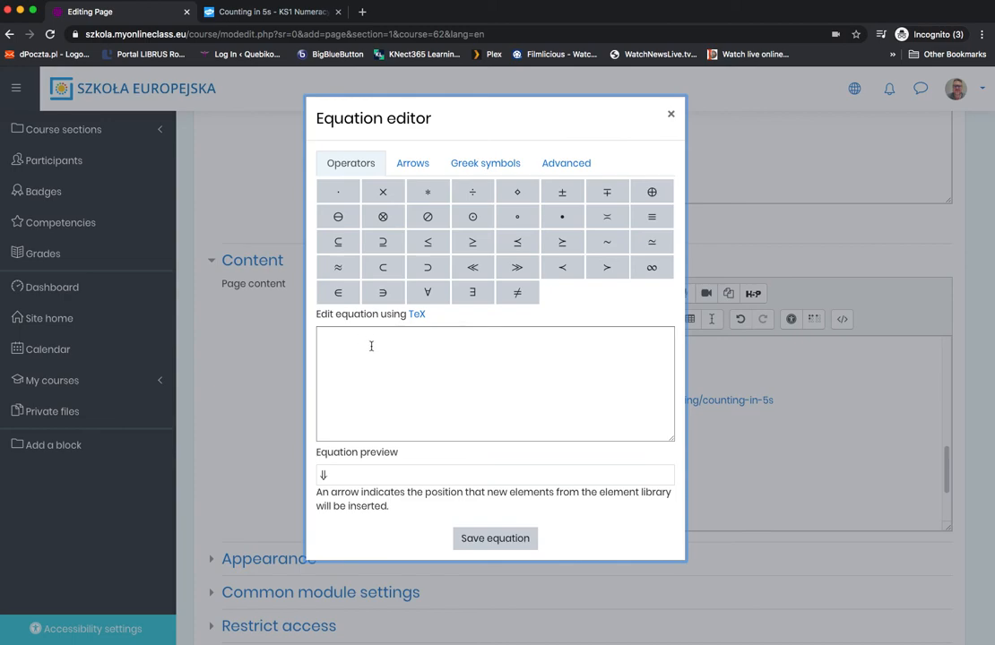
left_click(671, 114)
left_click(669, 325)
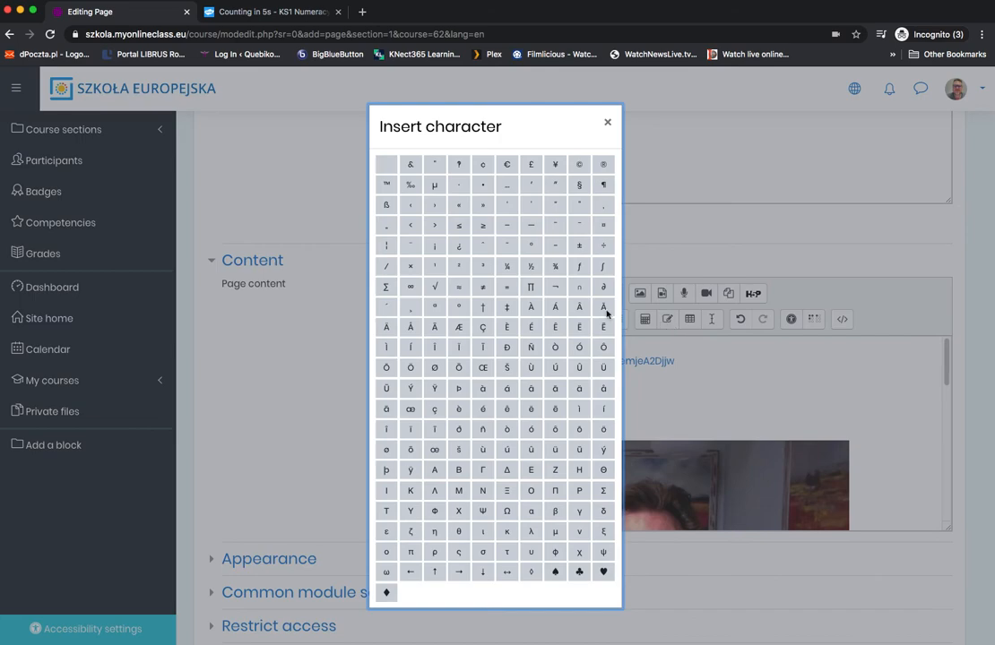
left_click(607, 123)
left_click(690, 321)
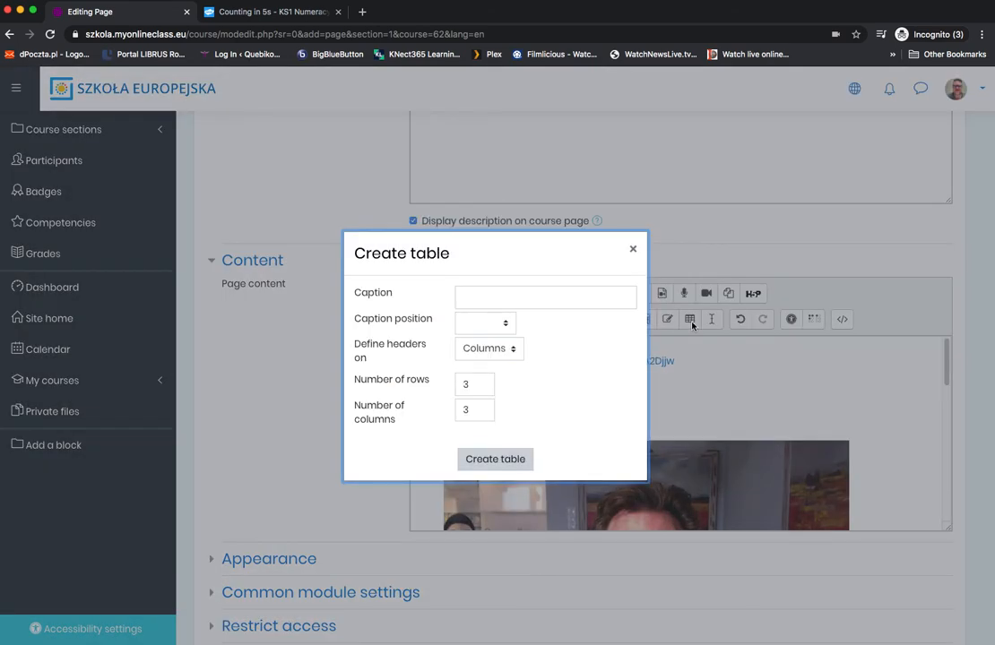
left_click(633, 250)
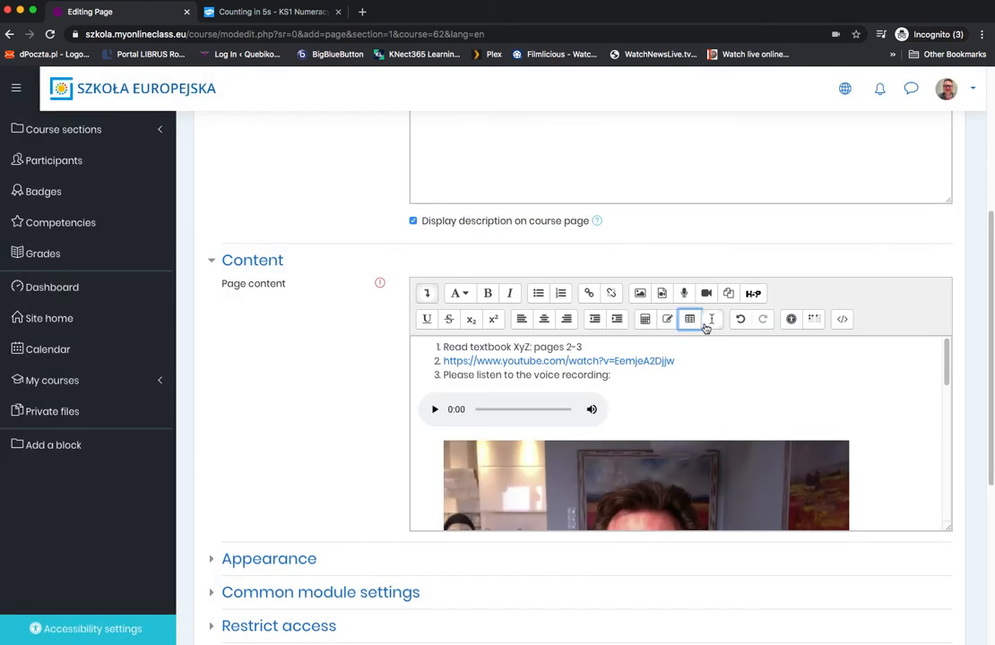
Step: Undo the last formatting change in the page content and redo it
scroll(729, 392, "down", 10)
left_click(507, 402)
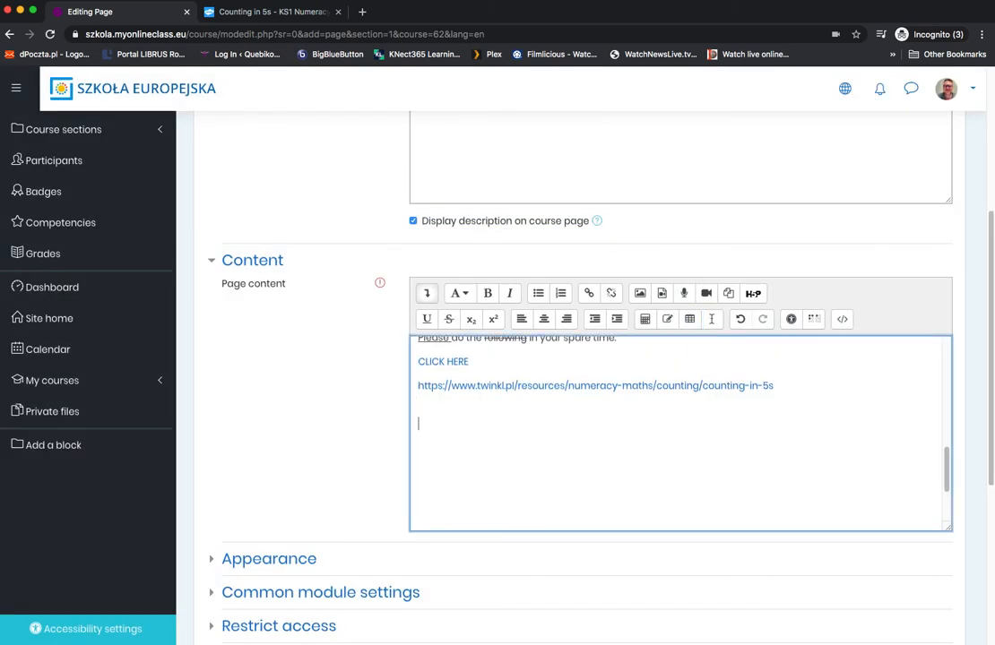
left_click(740, 326)
left_click(762, 320)
scroll(581, 441, "down", 3)
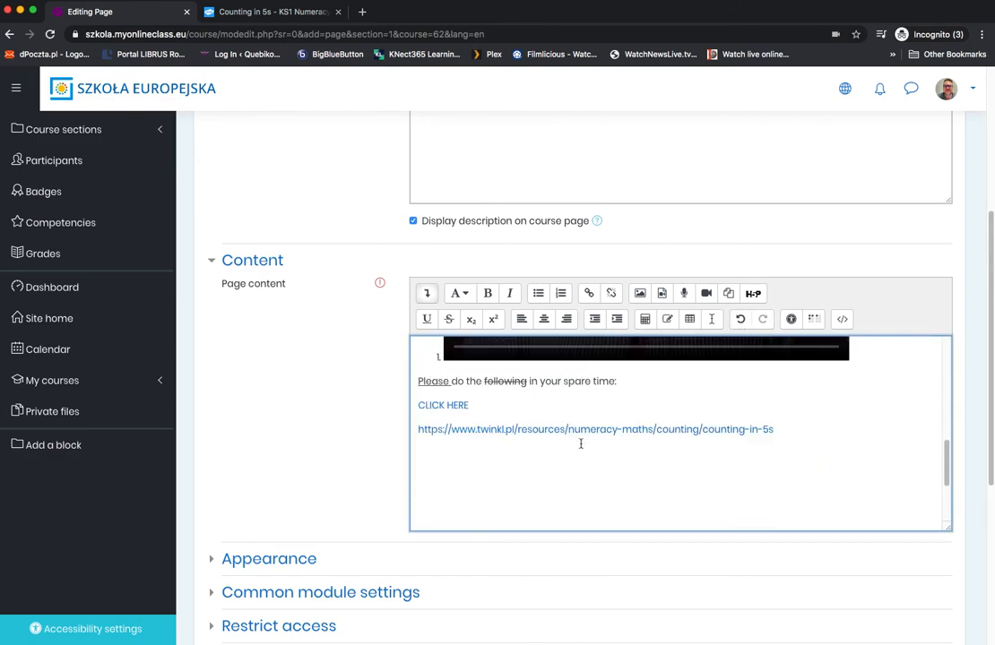
Step: Run the accessibility checker on the page content and close its report
scroll(478, 469, "down", 1)
left_click(462, 437)
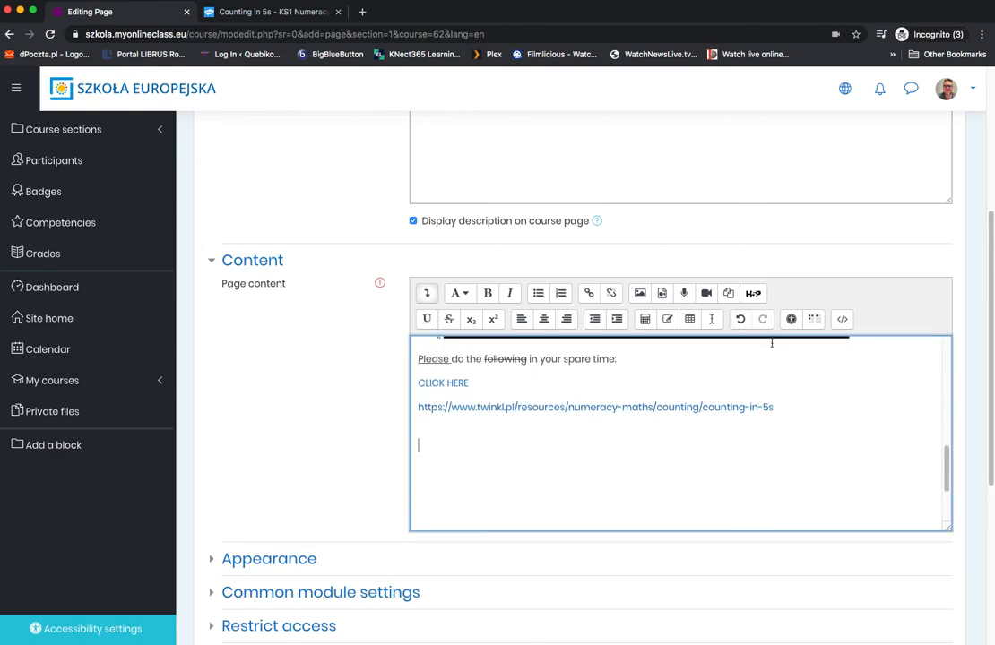
left_click(793, 321)
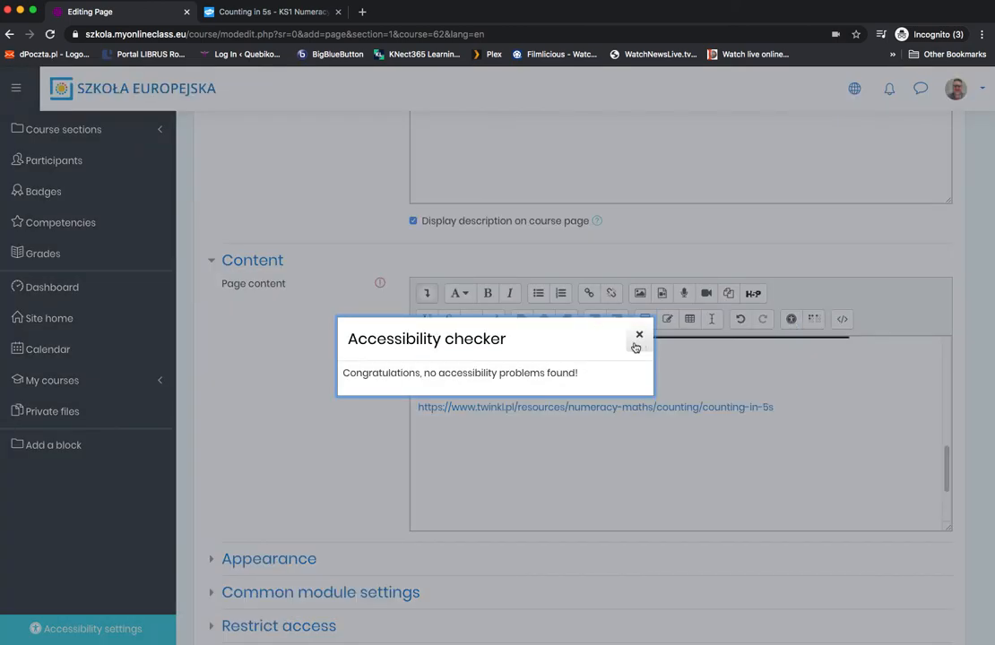
left_click(640, 338)
Step: Review the whole page content, from the numbered instructions and recordings to the links at the end
scroll(583, 417, "up", 3)
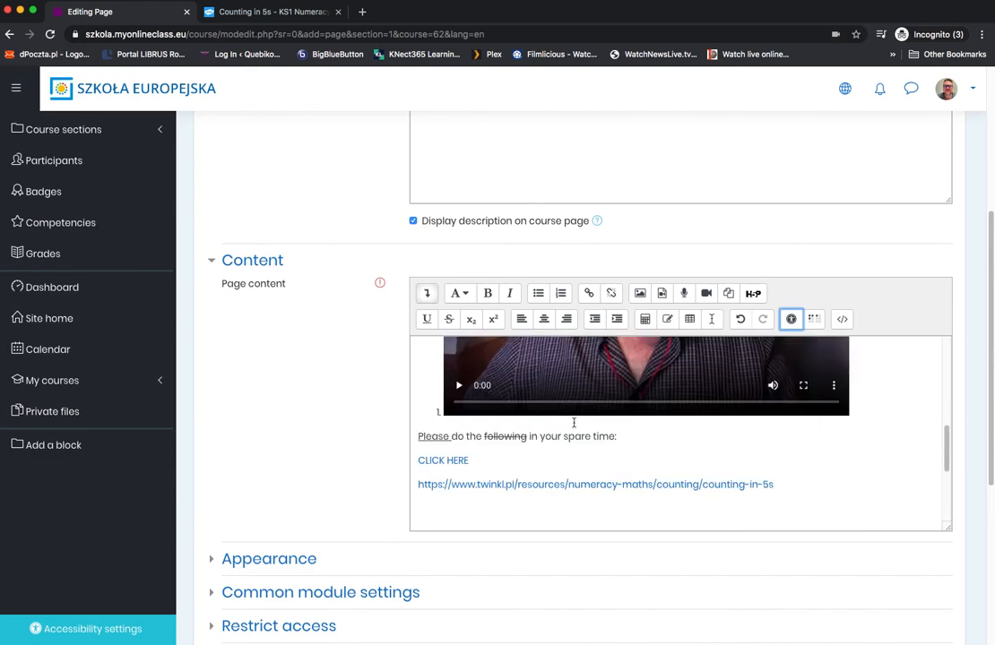
scroll(483, 425, "up", 3)
scroll(478, 417, "down", 10)
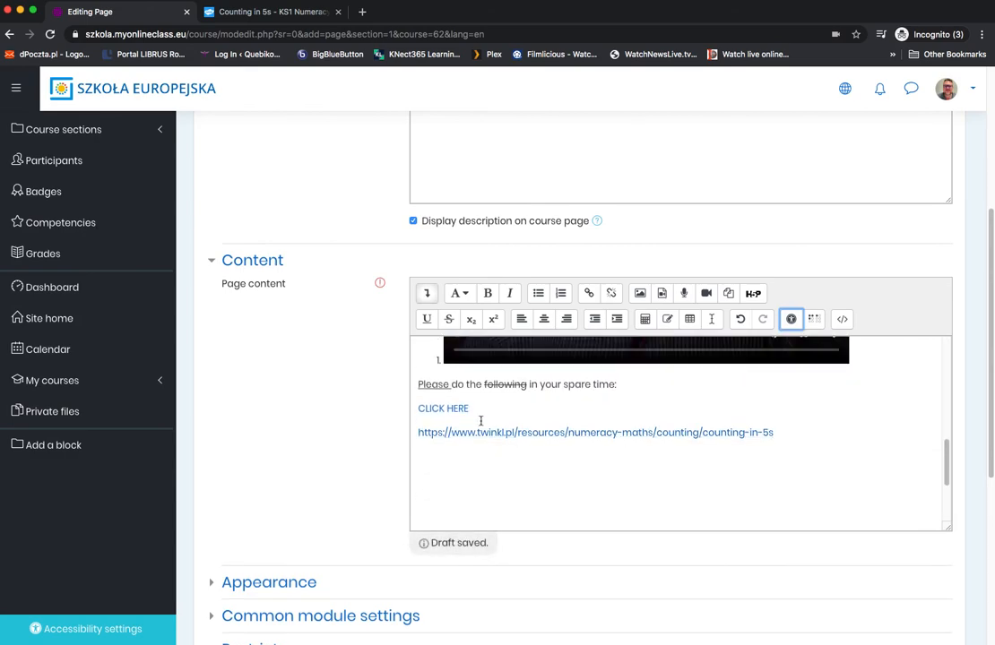
scroll(480, 421, "up", 2)
scroll(531, 424, "down", 2)
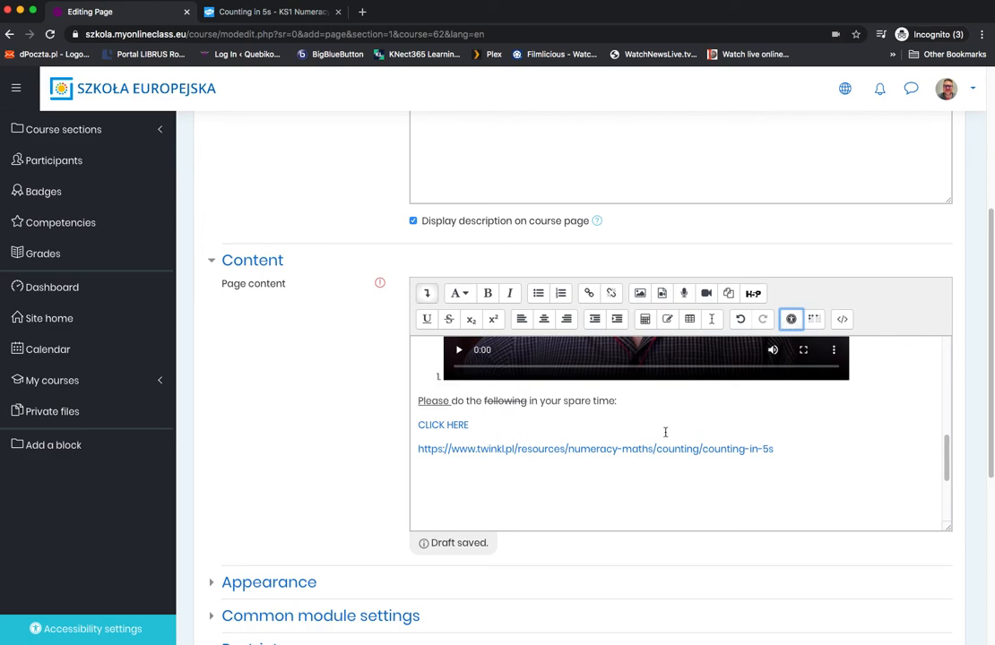
scroll(653, 436, "down", 5)
scroll(625, 446, "up", 6)
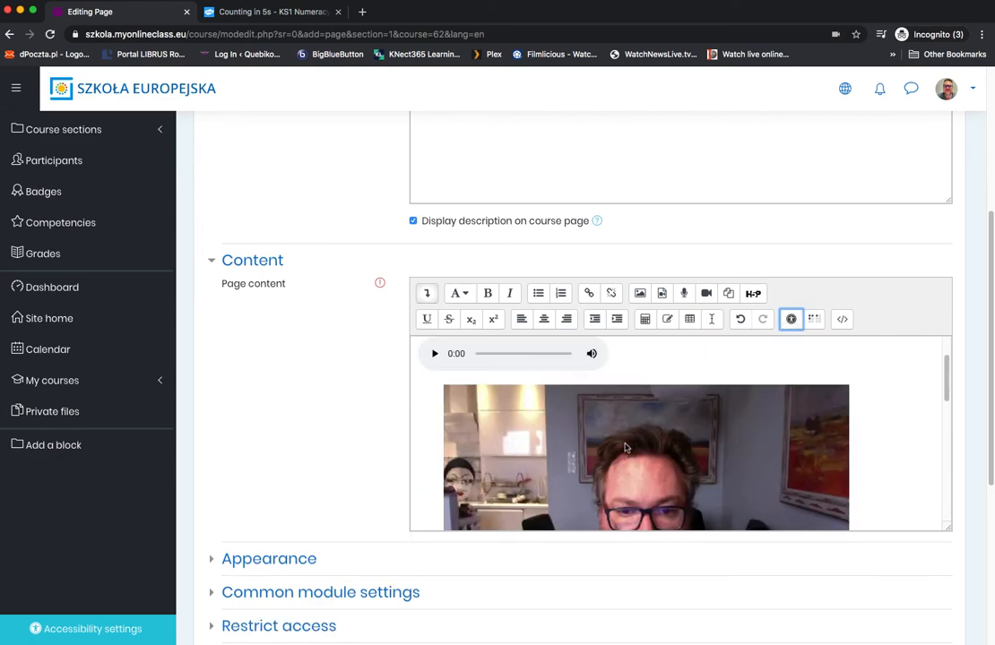
scroll(626, 445, "down", 3)
scroll(625, 446, "down", 5)
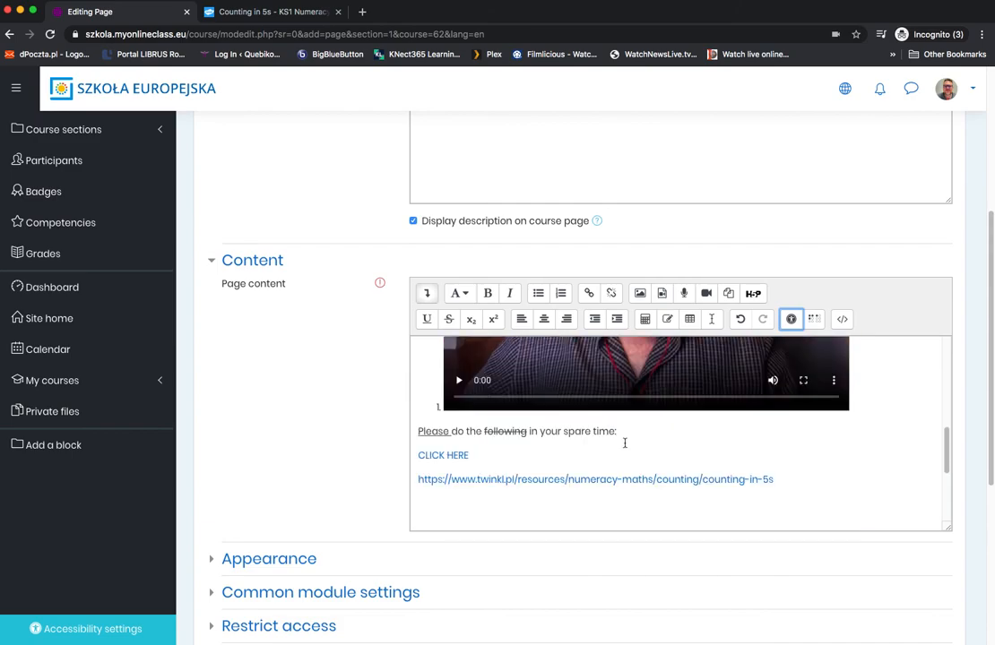
scroll(625, 446, "up", 5)
scroll(625, 449, "up", 3)
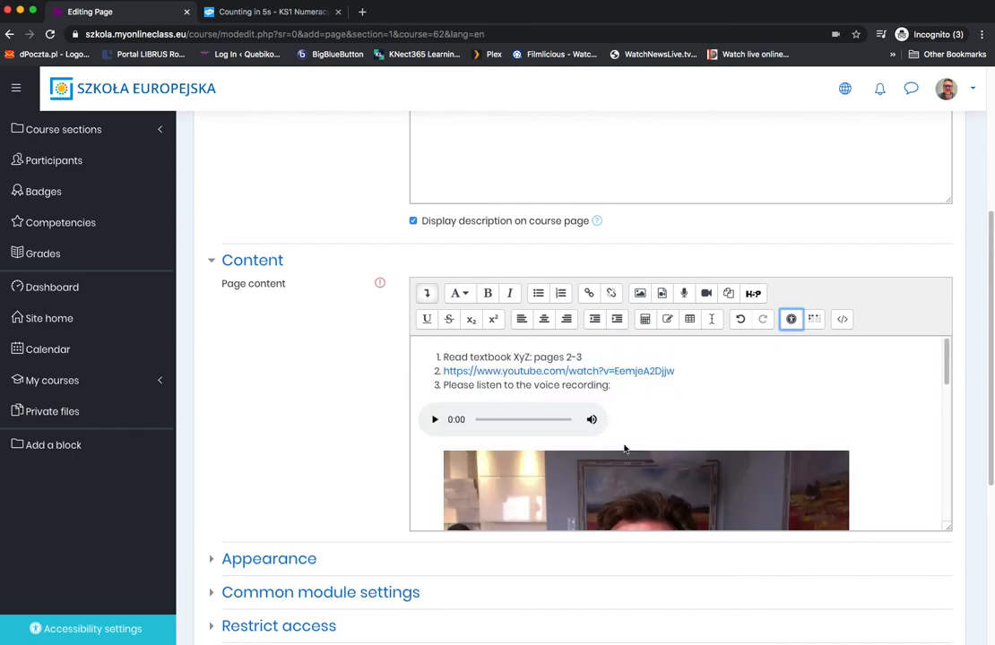
Step: Examine the page's Appearance, Common module settings and Restrict access options, collapsing each section again
scroll(292, 404, "down", 5)
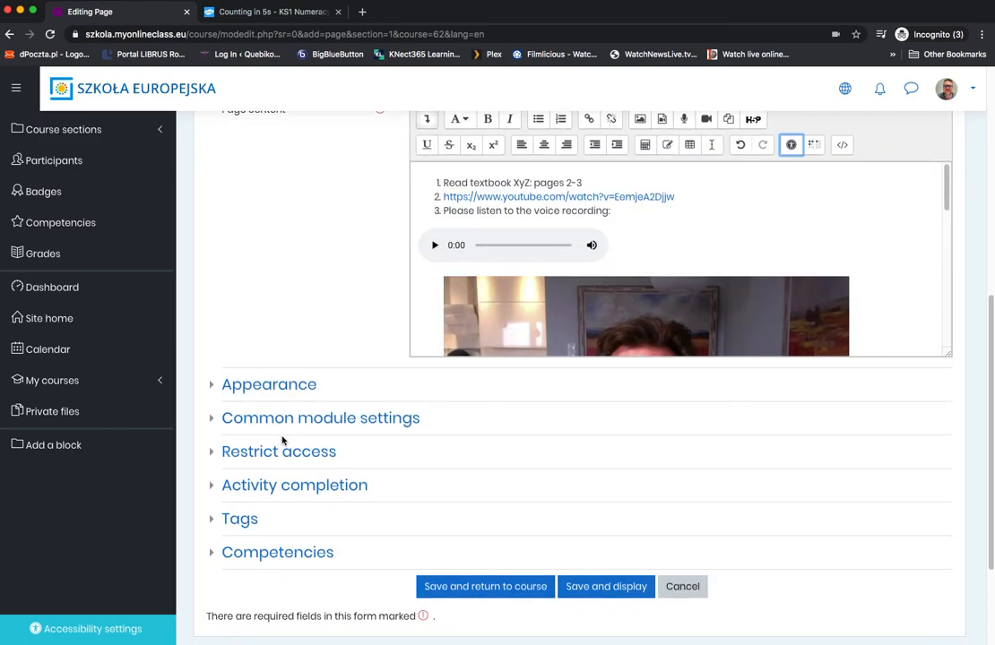
left_click(213, 350)
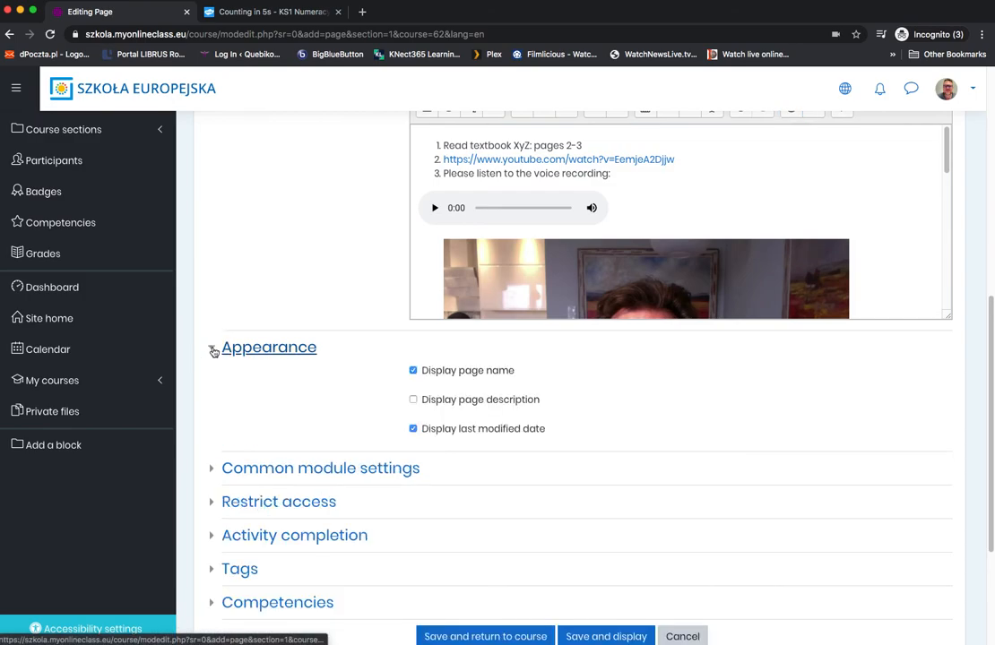
left_click(211, 348)
left_click(212, 381)
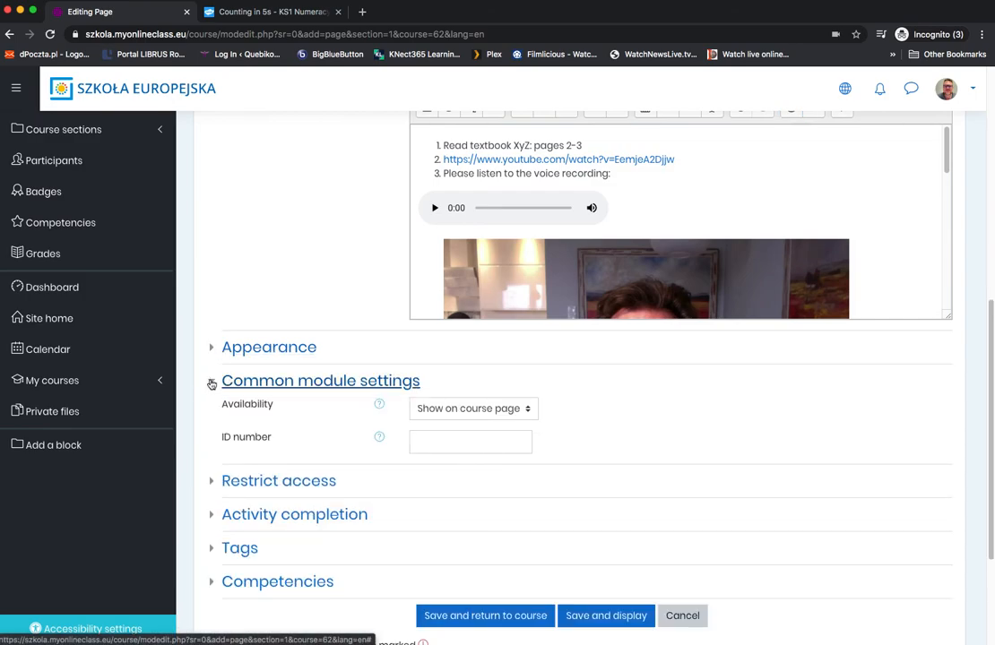
left_click(212, 383)
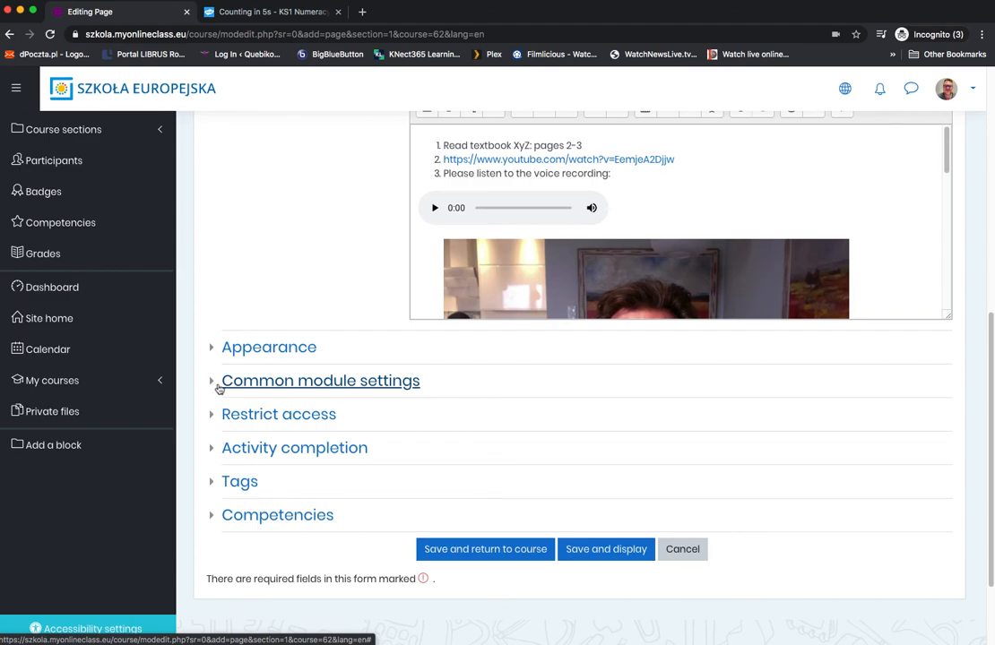
left_click(212, 418)
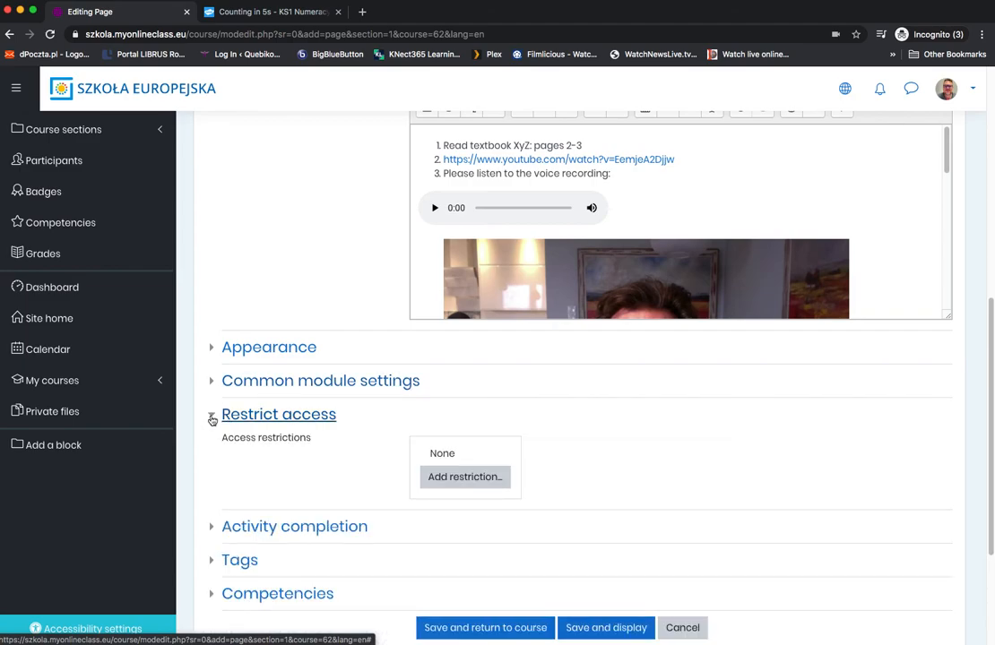
left_click(212, 418)
Step: Save the Friday Lesson page with a return to the course, and turn course editing off
scroll(269, 446, "down", 1)
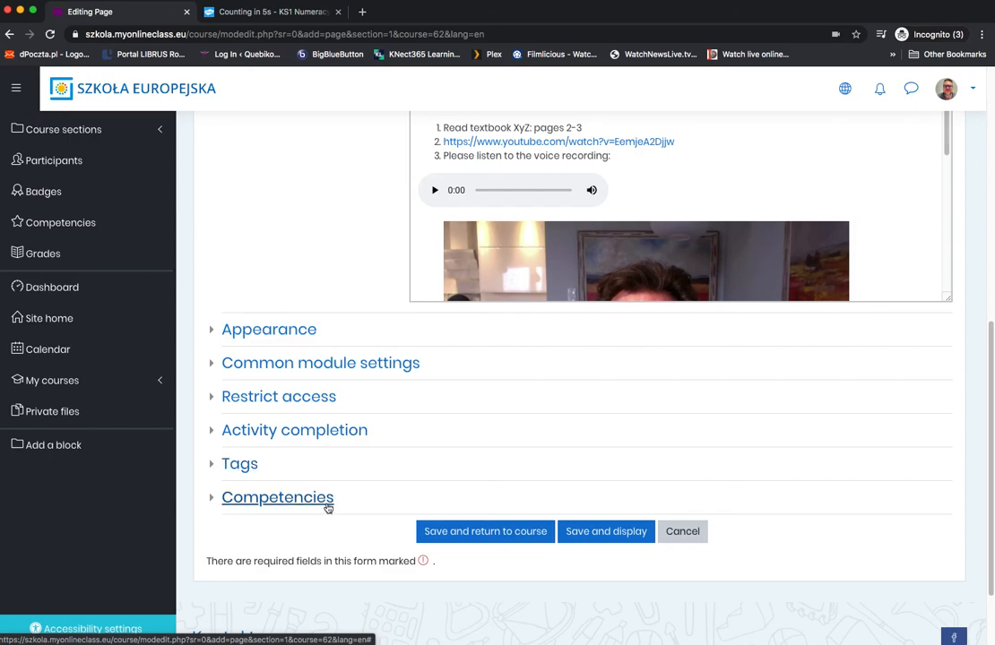
left_click(478, 534)
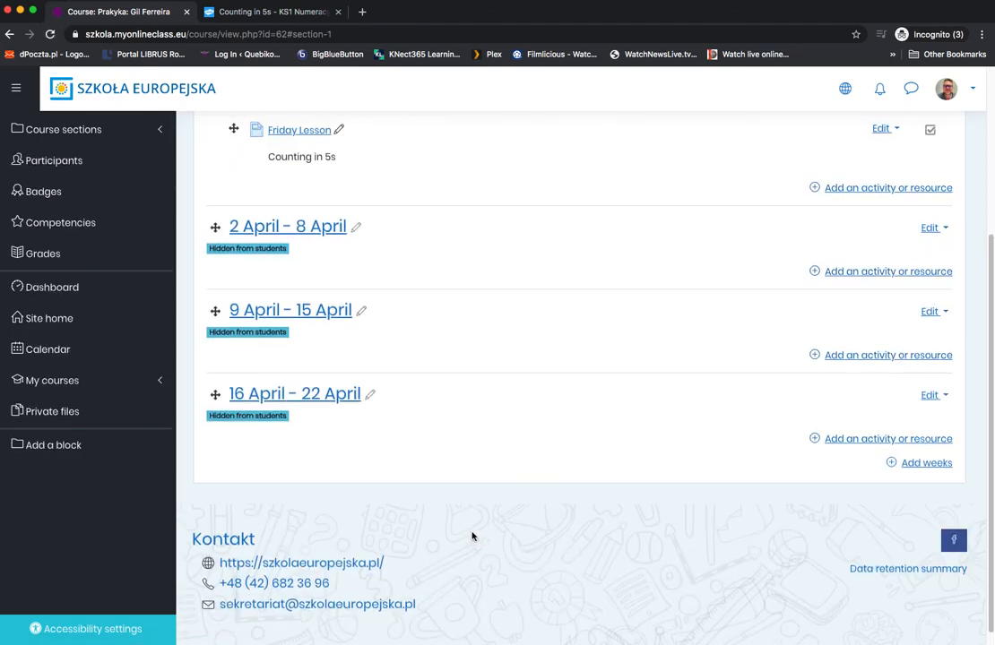
scroll(473, 537, "up", 3)
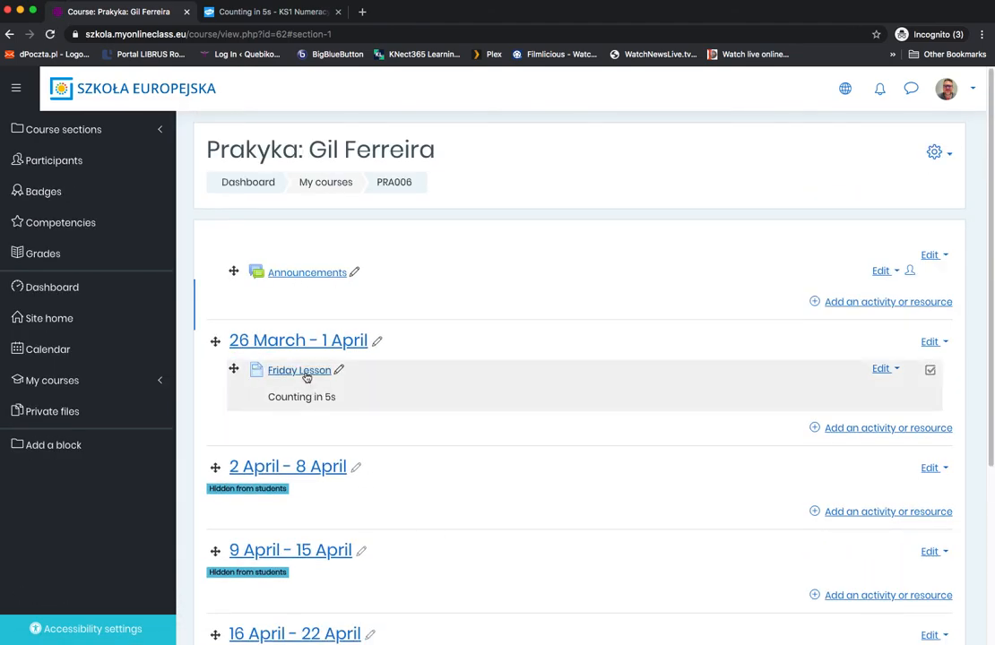
left_click(947, 153)
left_click(851, 197)
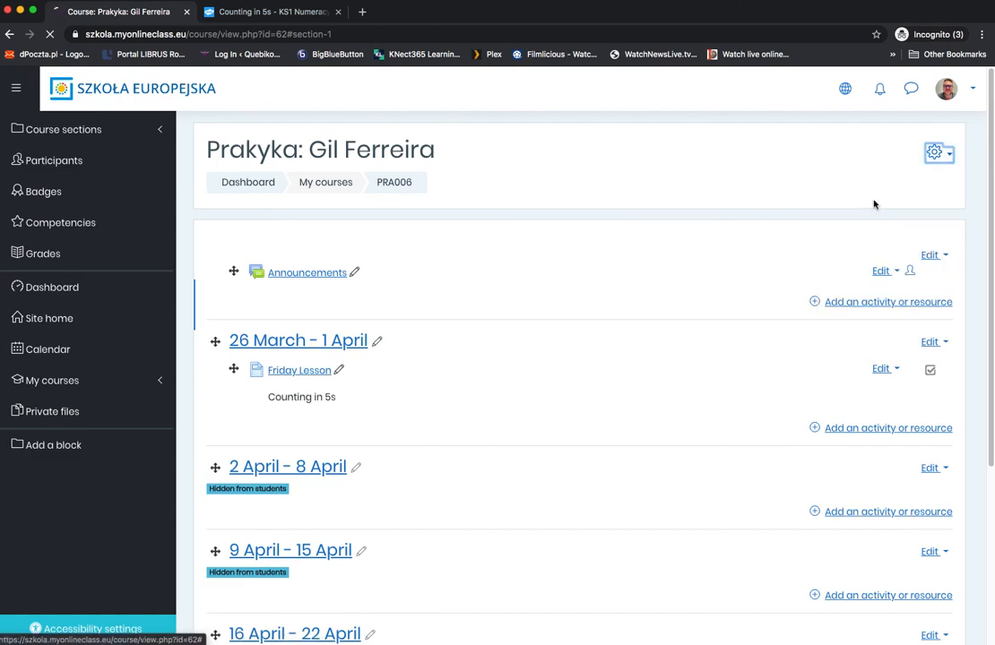
Step: Open the Friday Lesson page to view its published content, and go back to the course page
left_click(290, 346)
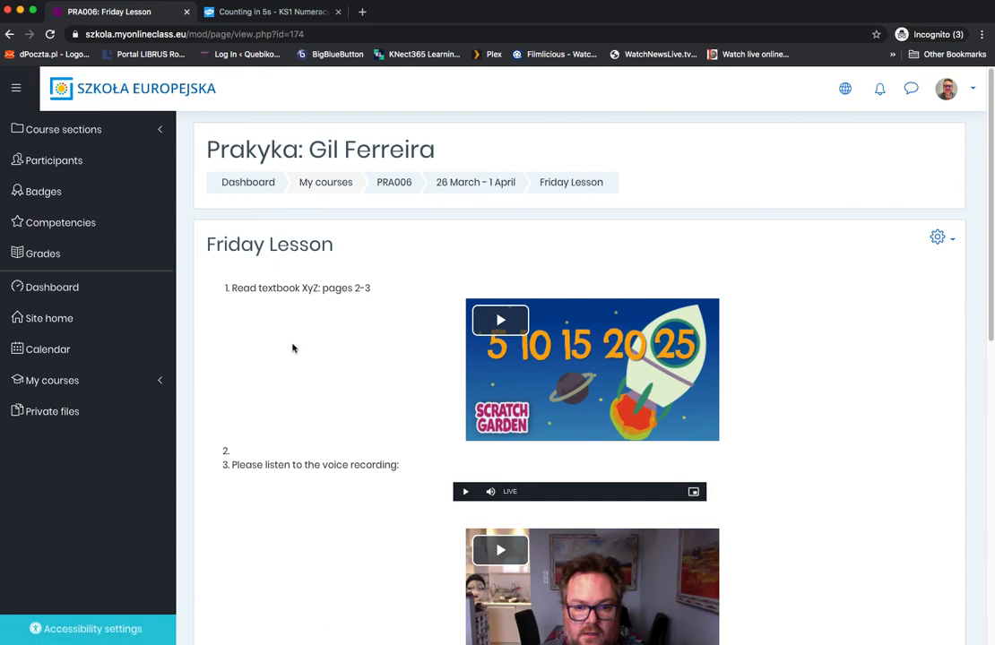
left_click(10, 36)
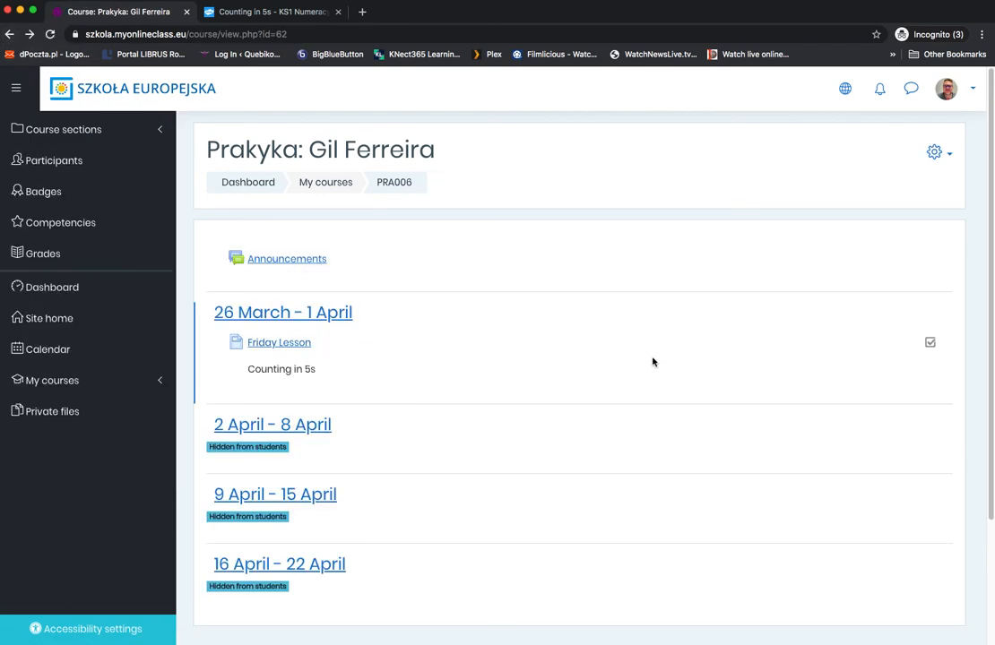
Step: Hide the Friday Lesson page from students in course editing mode, and turn editing off again
left_click(936, 153)
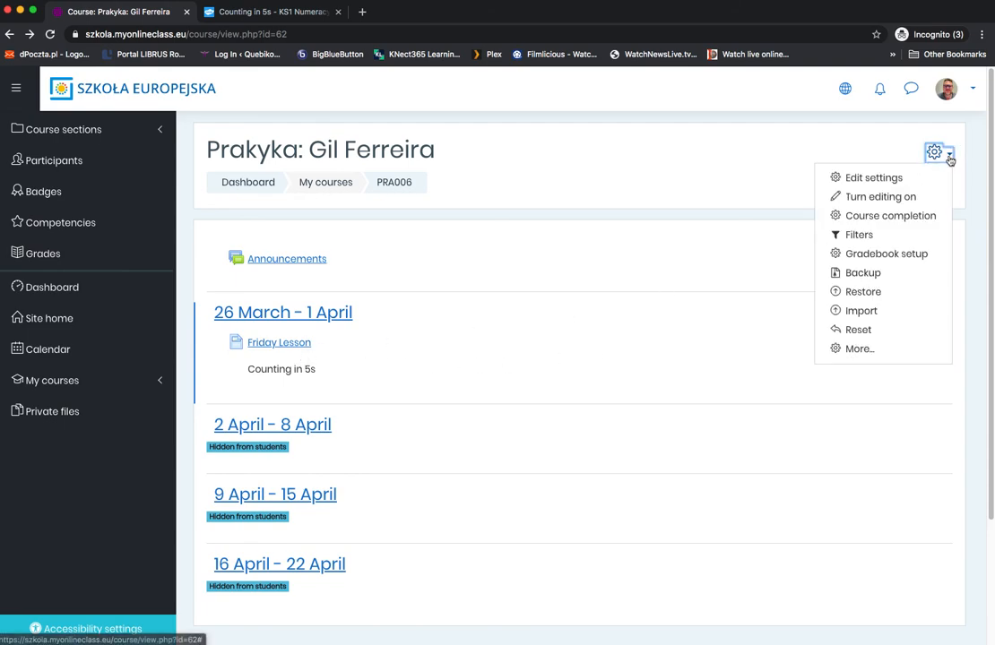
left_click(878, 195)
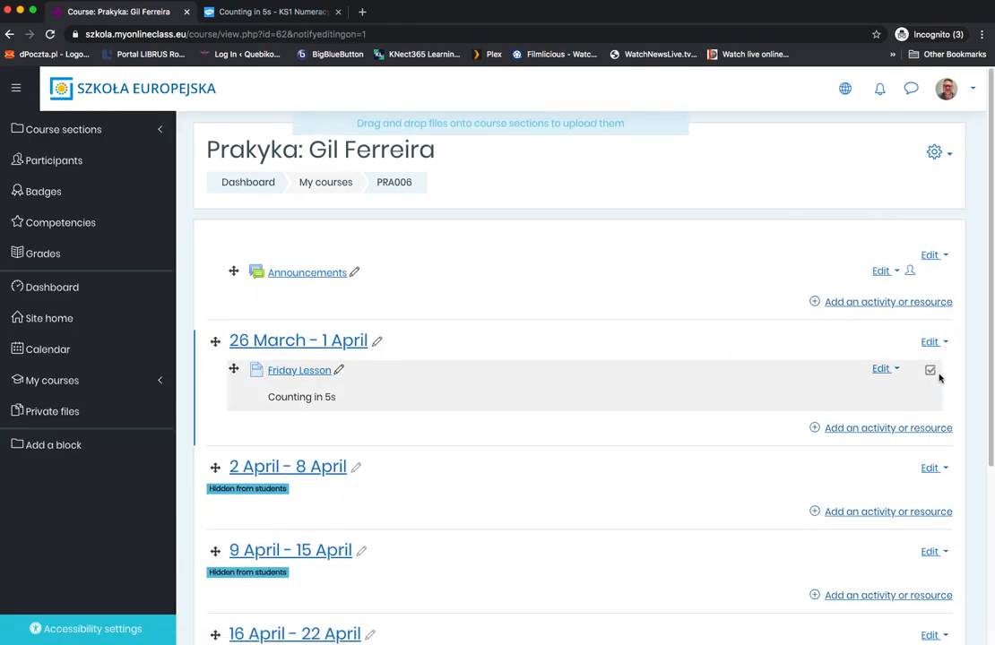
left_click(895, 372)
left_click(823, 429)
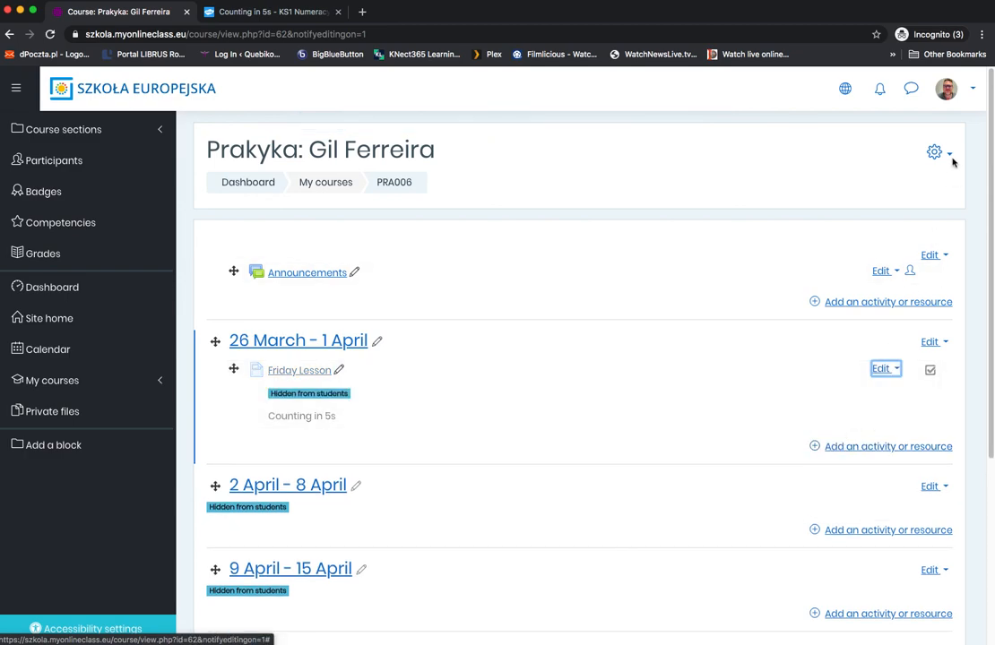
left_click(952, 157)
left_click(844, 195)
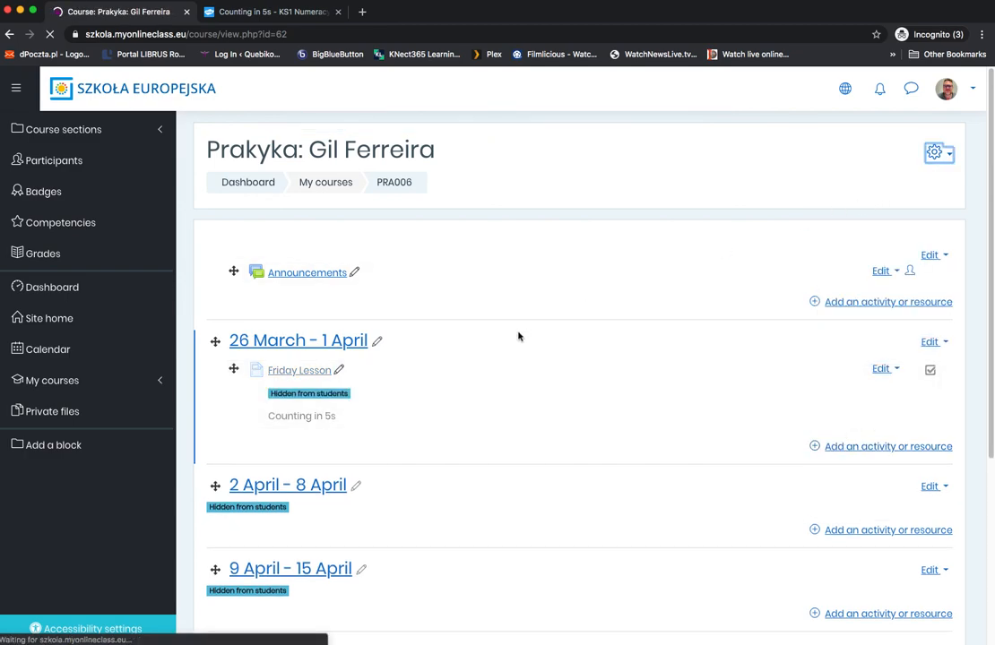
Step: Open the Friday Lesson page, check its textbook reading instruction, and briefly play and pause the embedded Scratch Garden counting video
left_click(282, 349)
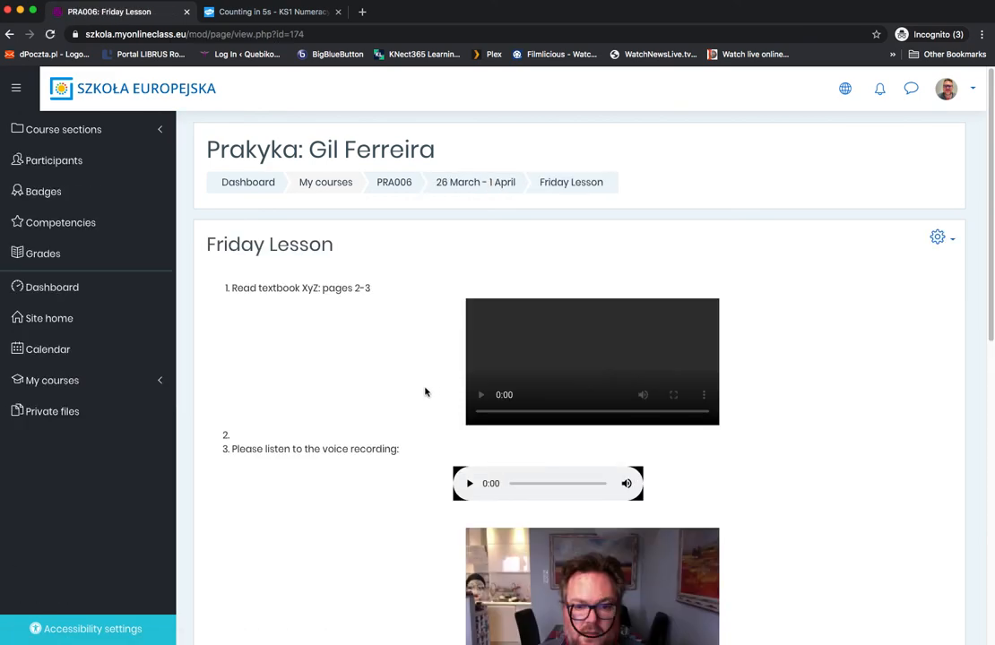
left_click_drag(230, 289, 365, 295)
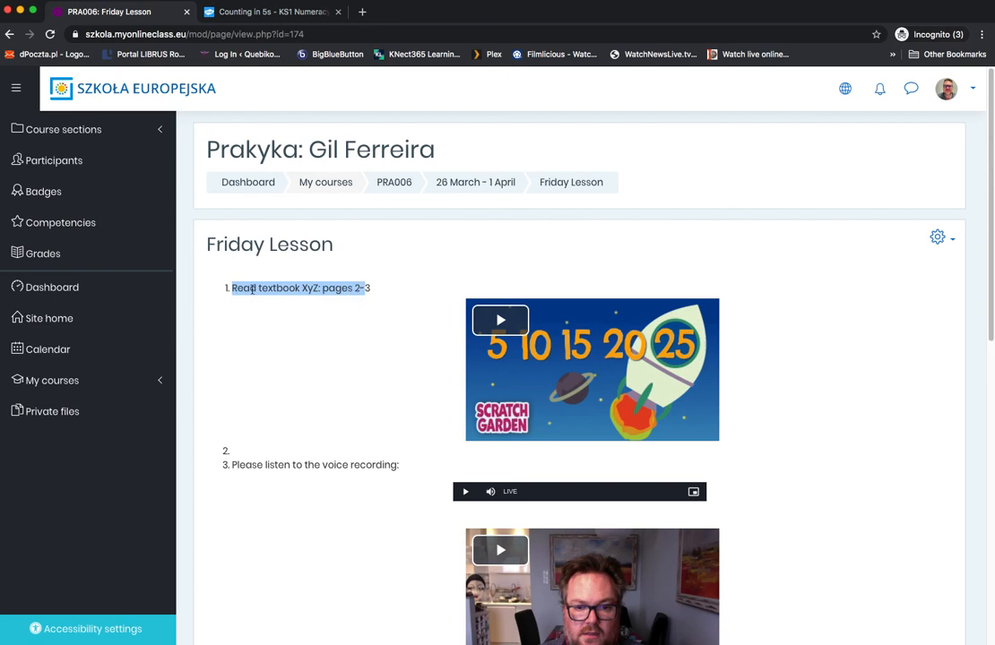
left_click(307, 289)
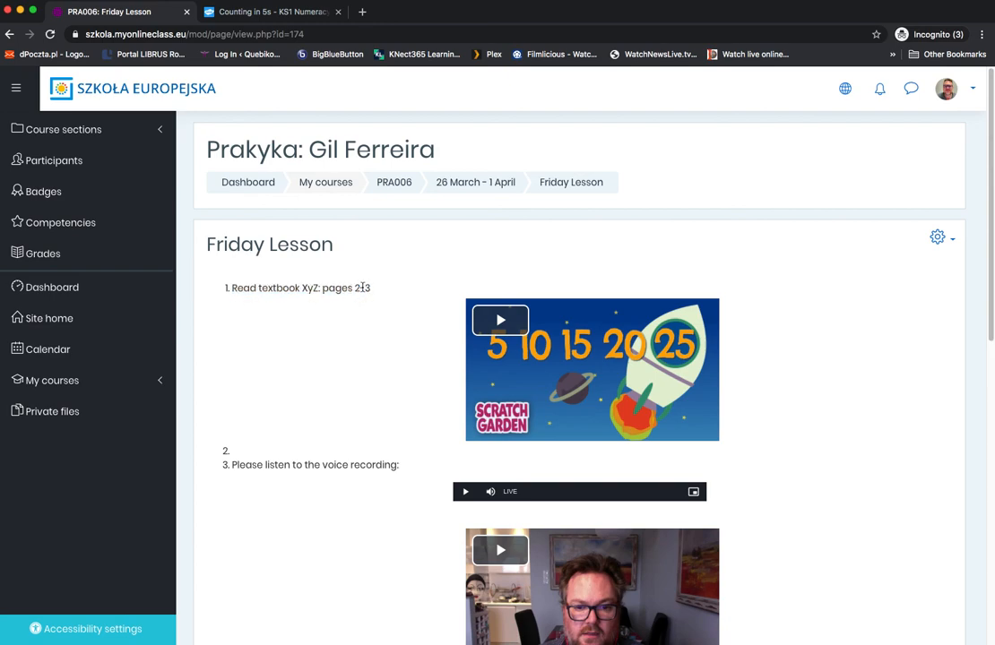
scroll(335, 316, "down", 1)
left_click(500, 300)
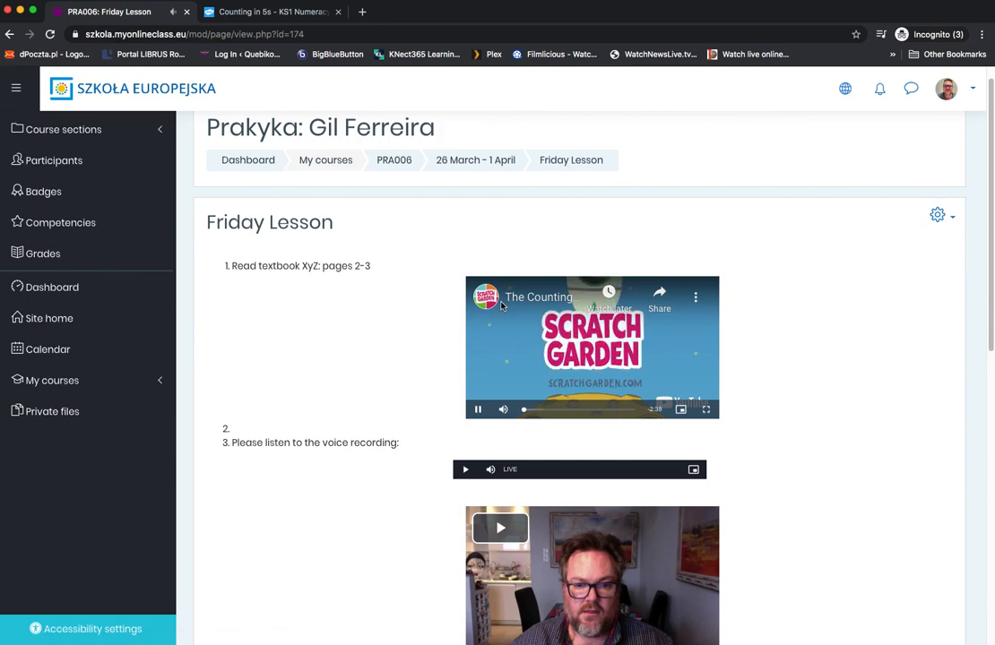
left_click(478, 410)
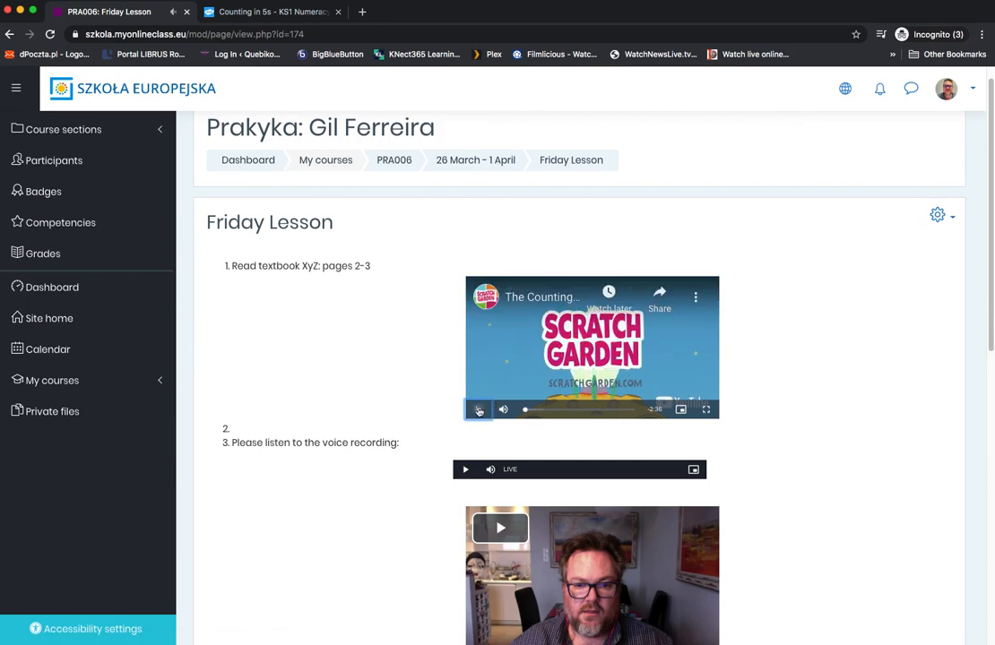
Step: Test the voice recording and the webcam video on the page by briefly playing and stopping each one
scroll(396, 350, "down", 5)
left_click(466, 283)
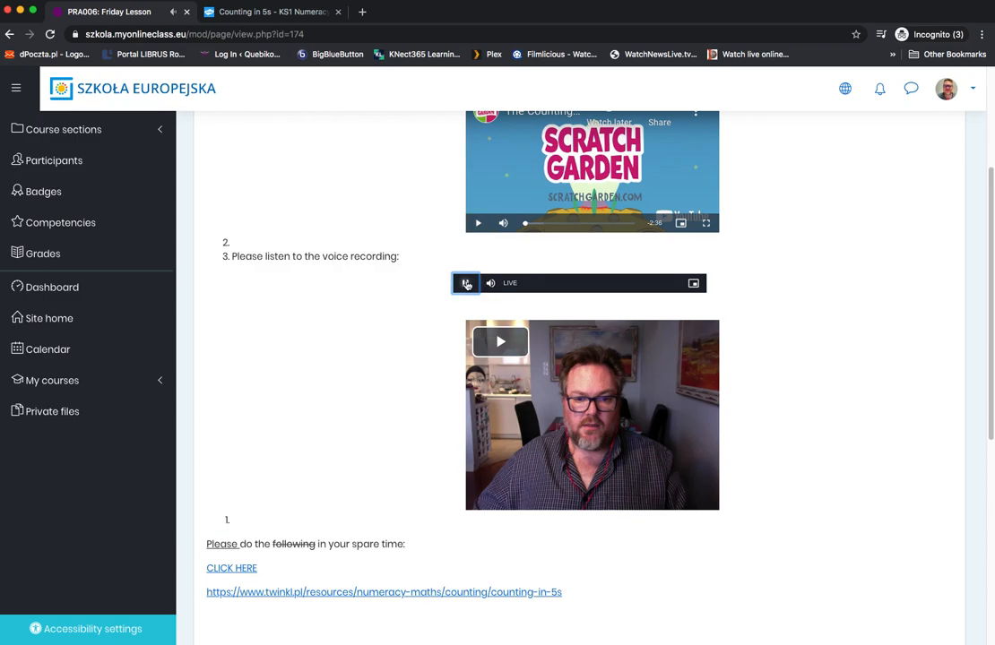
left_click(466, 283)
scroll(448, 305, "down", 2)
left_click(493, 284)
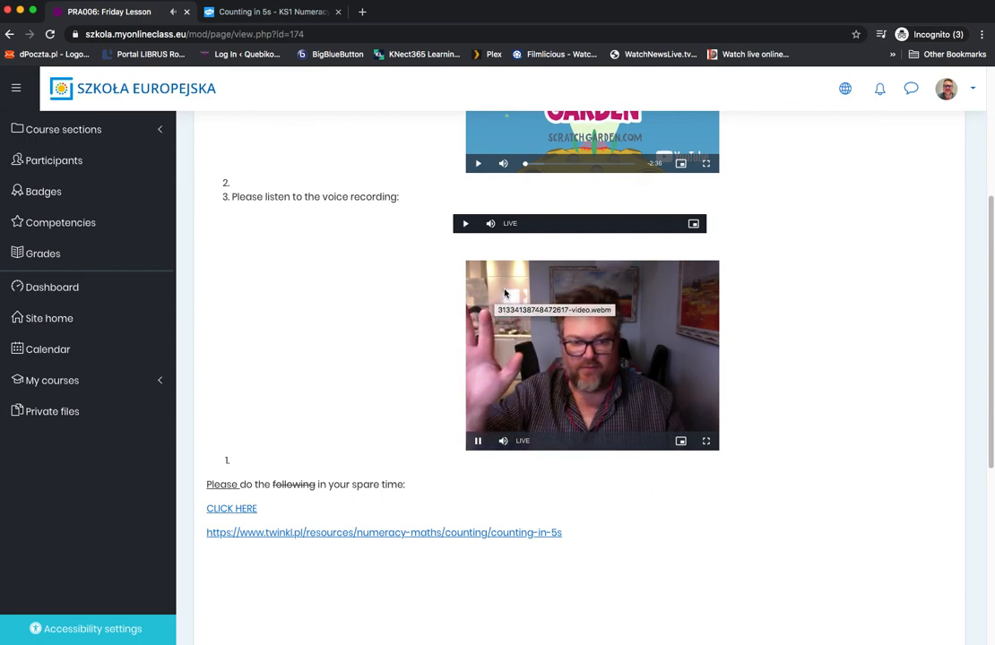
left_click(505, 292)
Step: Test the CLICK HERE link and the full twinkl.pl link, returning to the Friday Lesson page after each and viewing its end
scroll(494, 373, "down", 2)
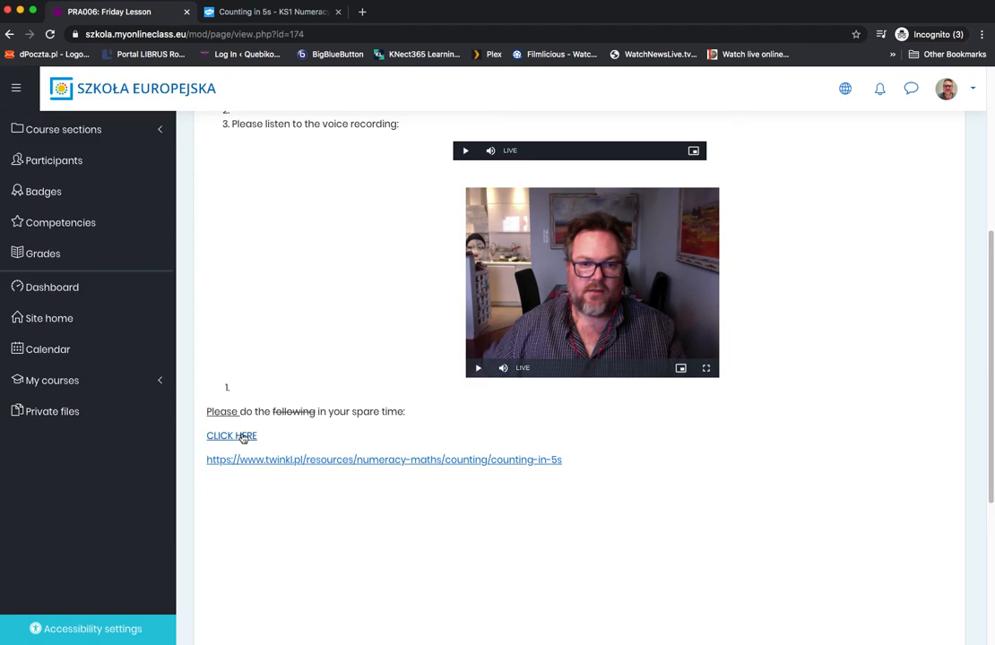
scroll(238, 439, "down", 2)
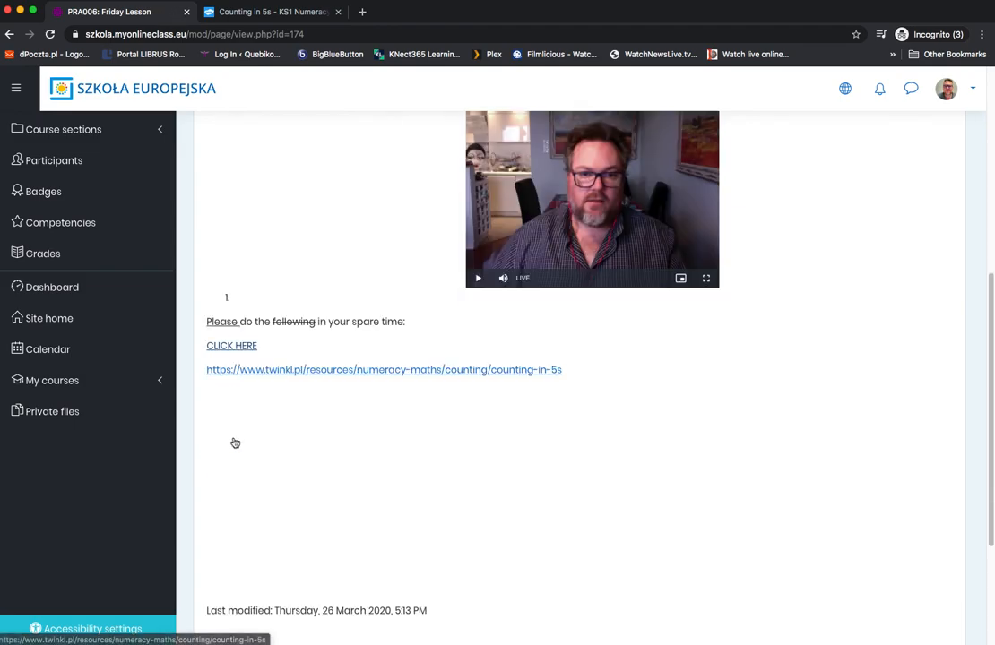
left_click(244, 350)
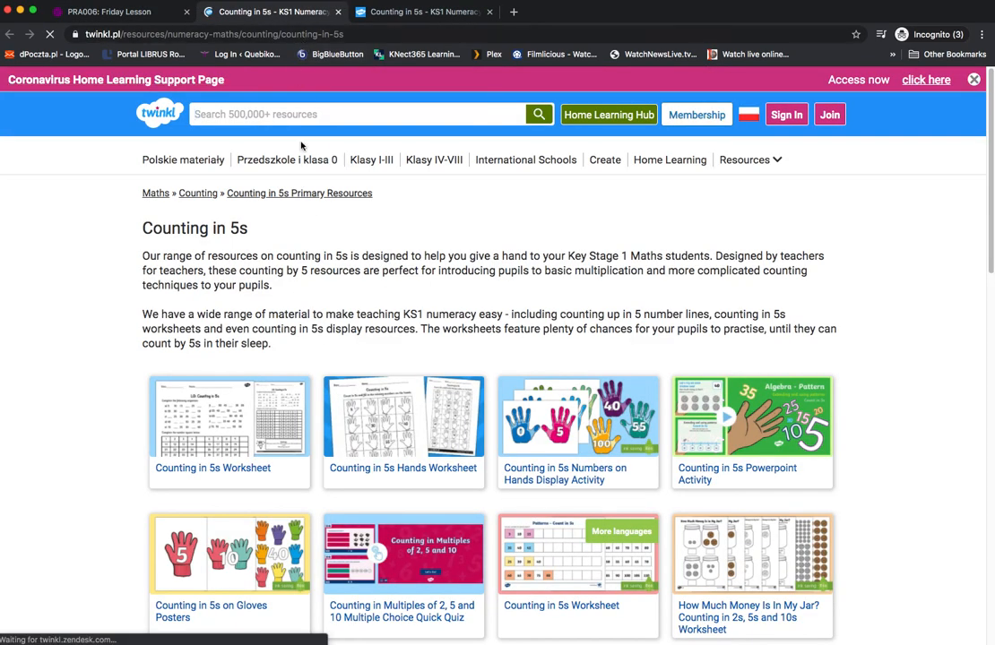
left_click(108, 12)
left_click(329, 366)
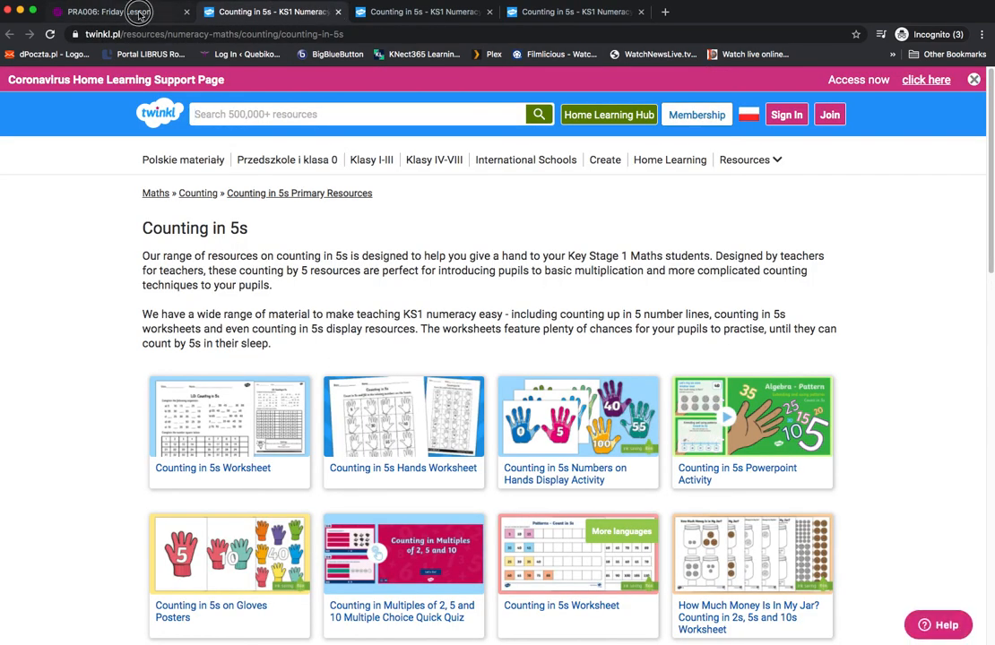
left_click(139, 14)
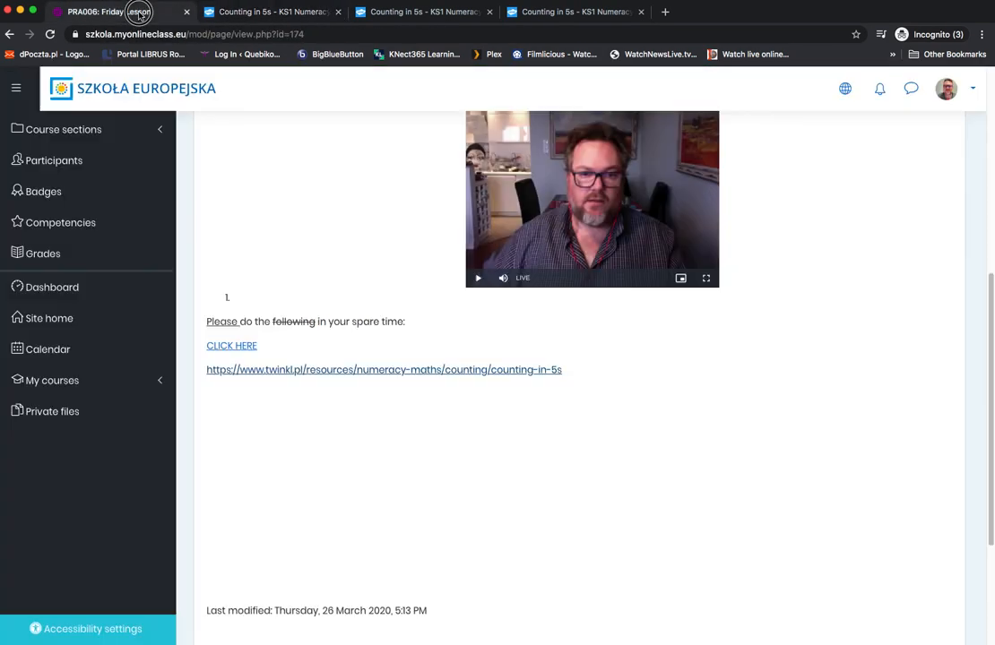
scroll(296, 338, "down", 3)
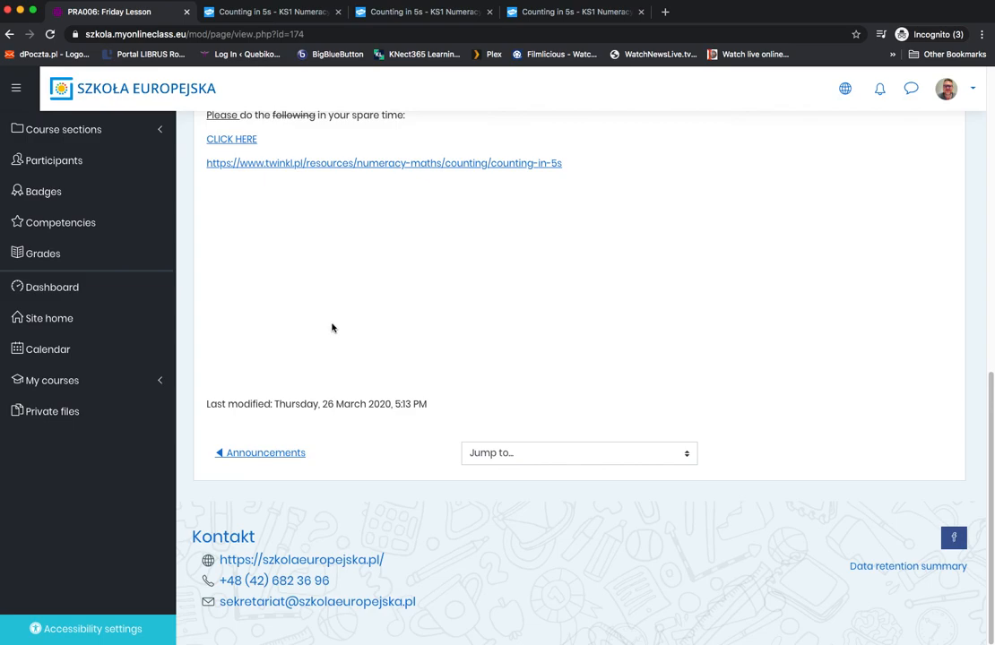